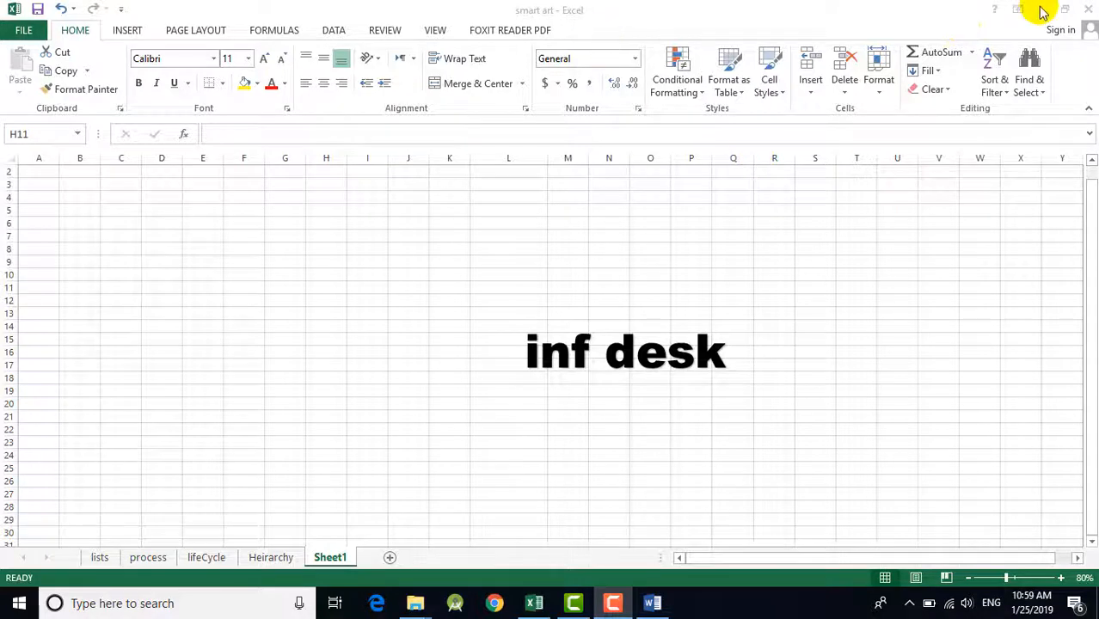
Step: Draw a rounded rectangle about 1.71" wide and 0.96" high around cells D8 to F12
click(126, 31)
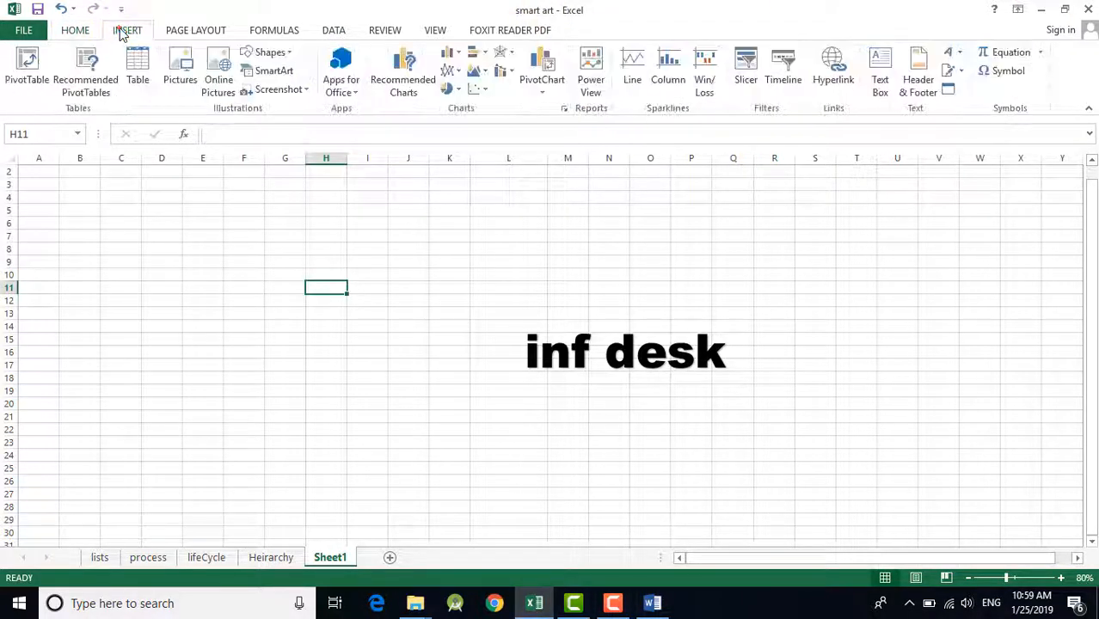
click(269, 53)
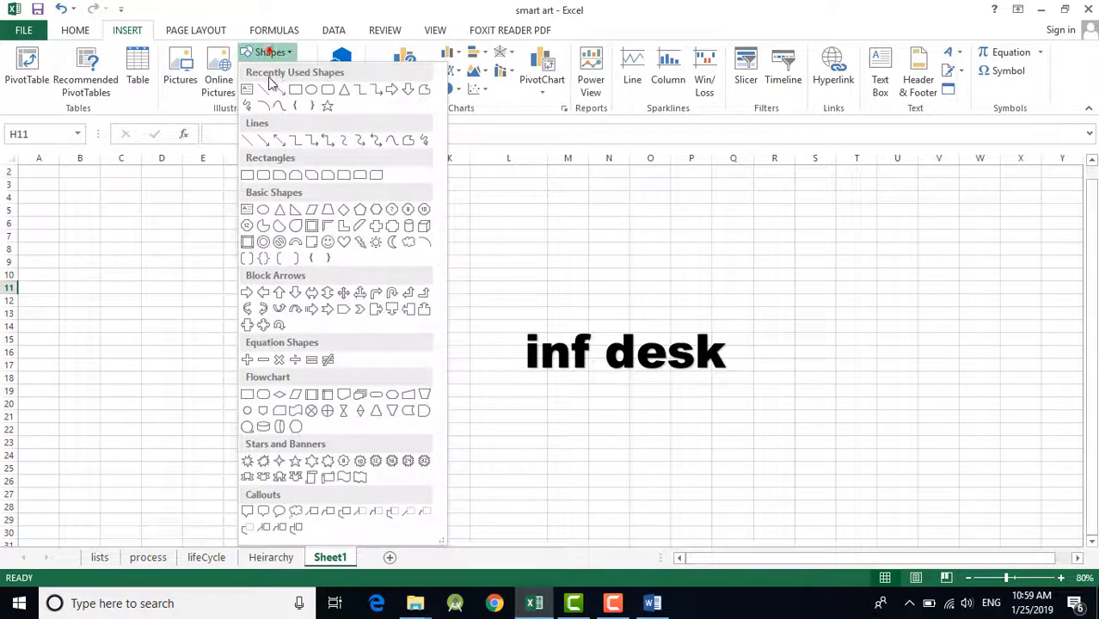
click(328, 89)
drag(141, 249, 245, 308)
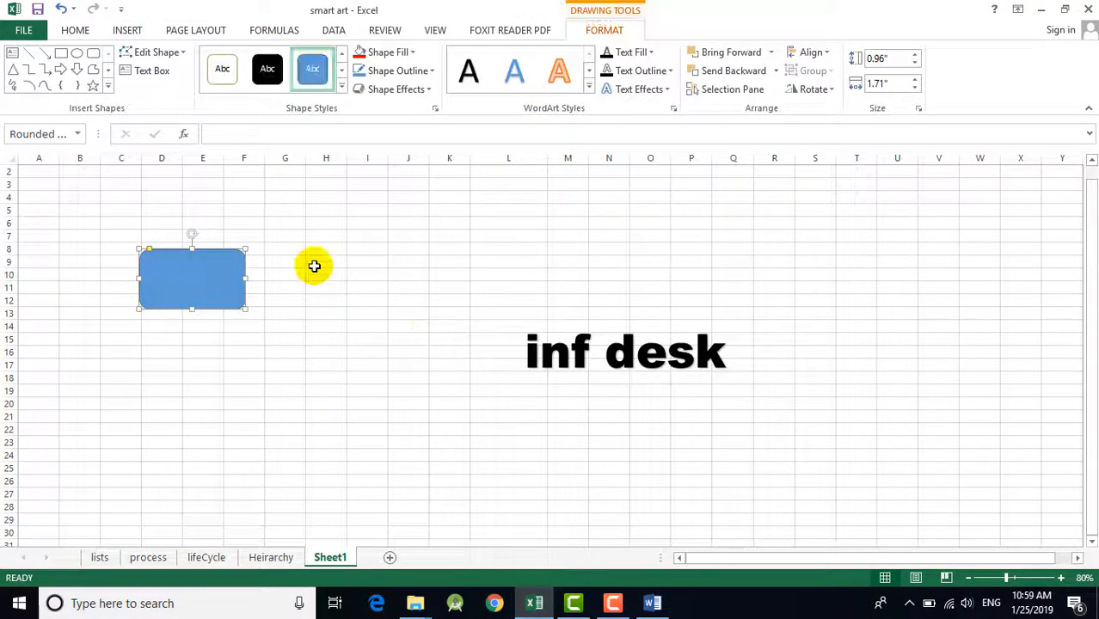
Step: Apply a gray shape style to the rounded rectangle and fill it with red
click(341, 71)
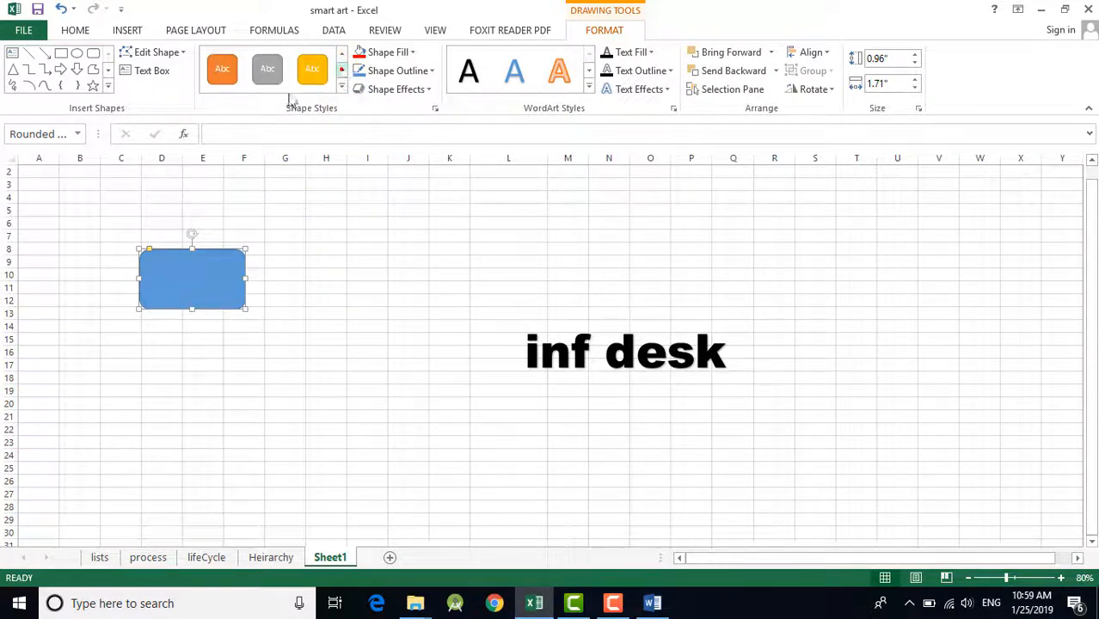
click(262, 76)
click(341, 53)
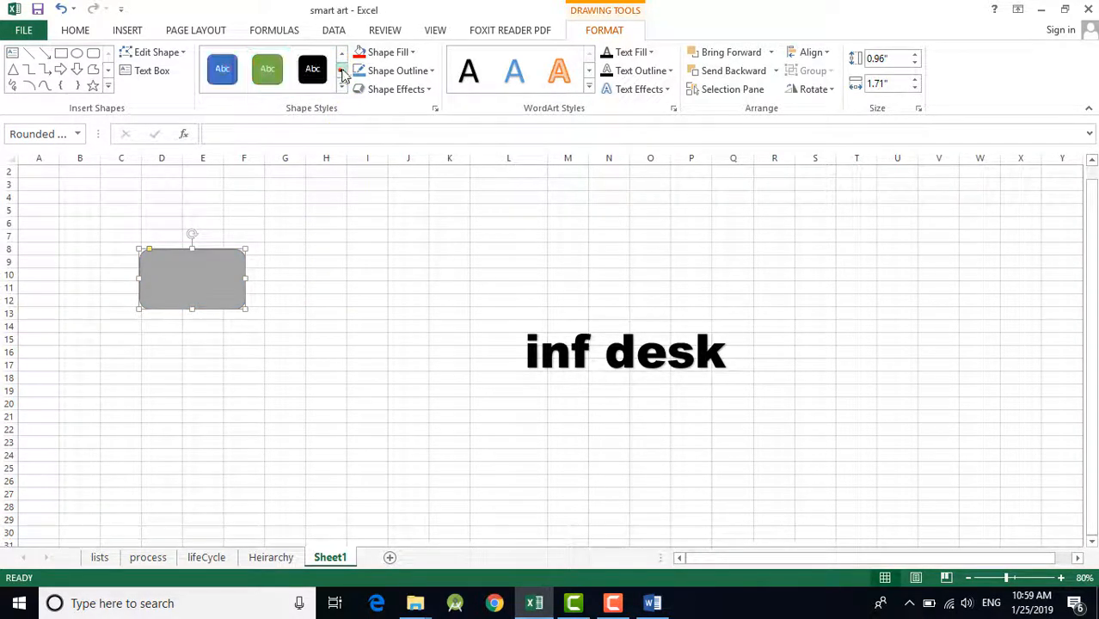
click(364, 53)
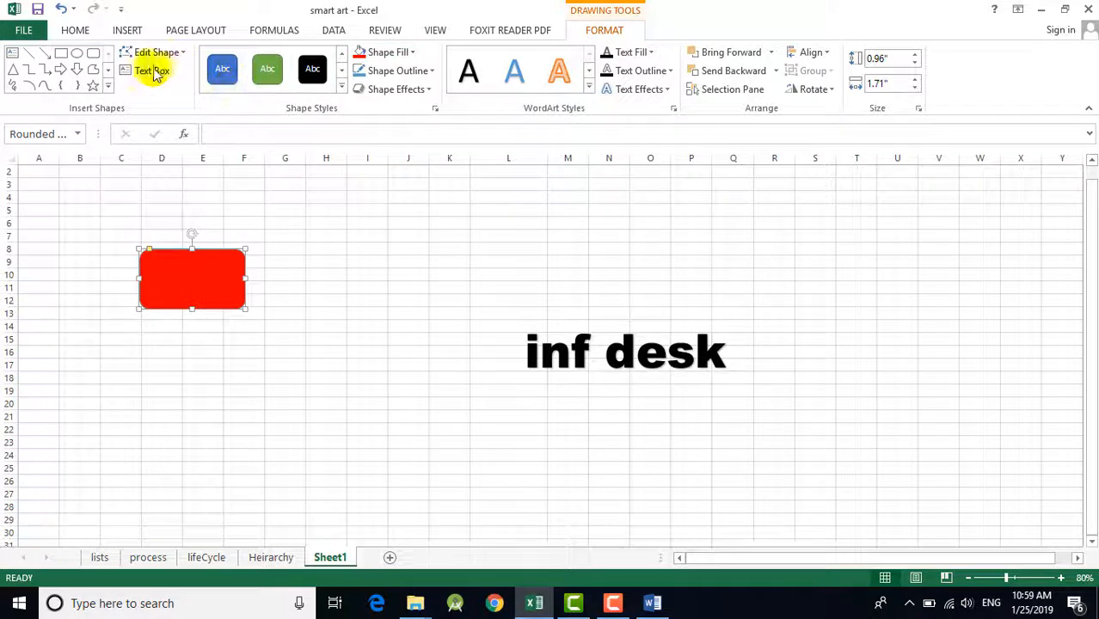
Step: Duplicate the red rounded rectangle and place the copy below the original, around rows 16 to 20
click(320, 301)
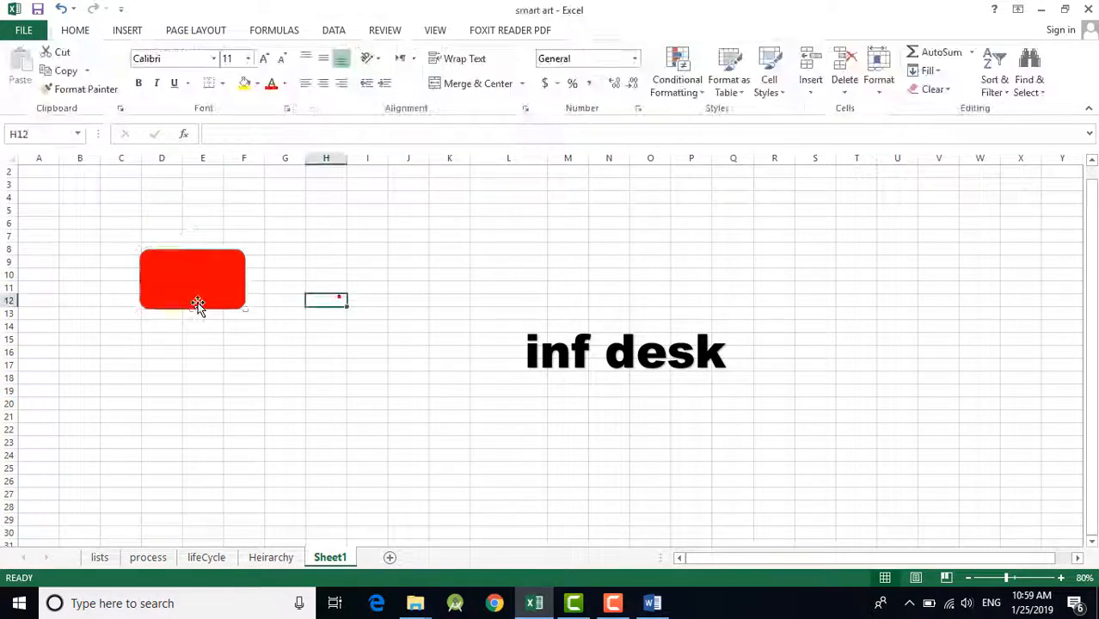
click(199, 301)
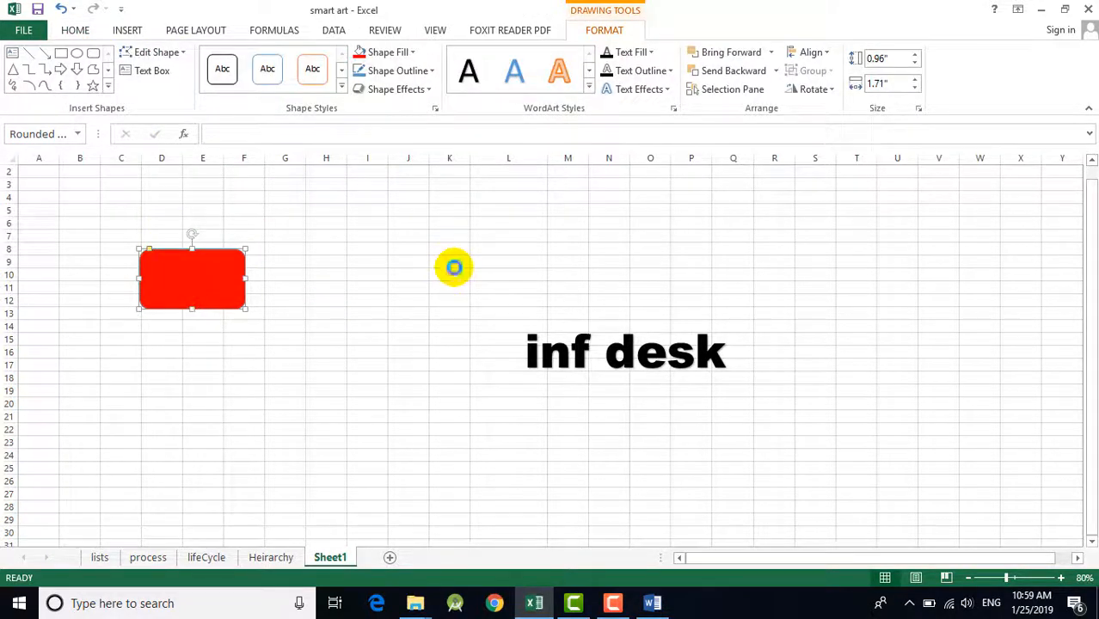
drag(233, 301, 245, 385)
Step: Draw an oval about 1.34" wide and 0.92" high beside the rectangles and fill it with dark green
click(77, 52)
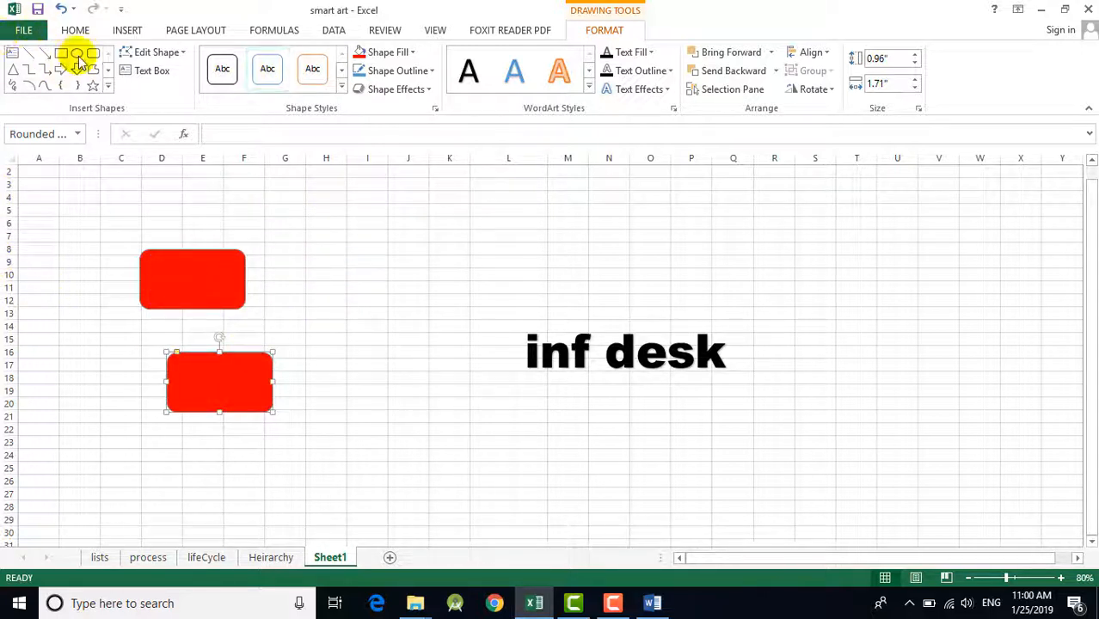
drag(316, 271, 401, 329)
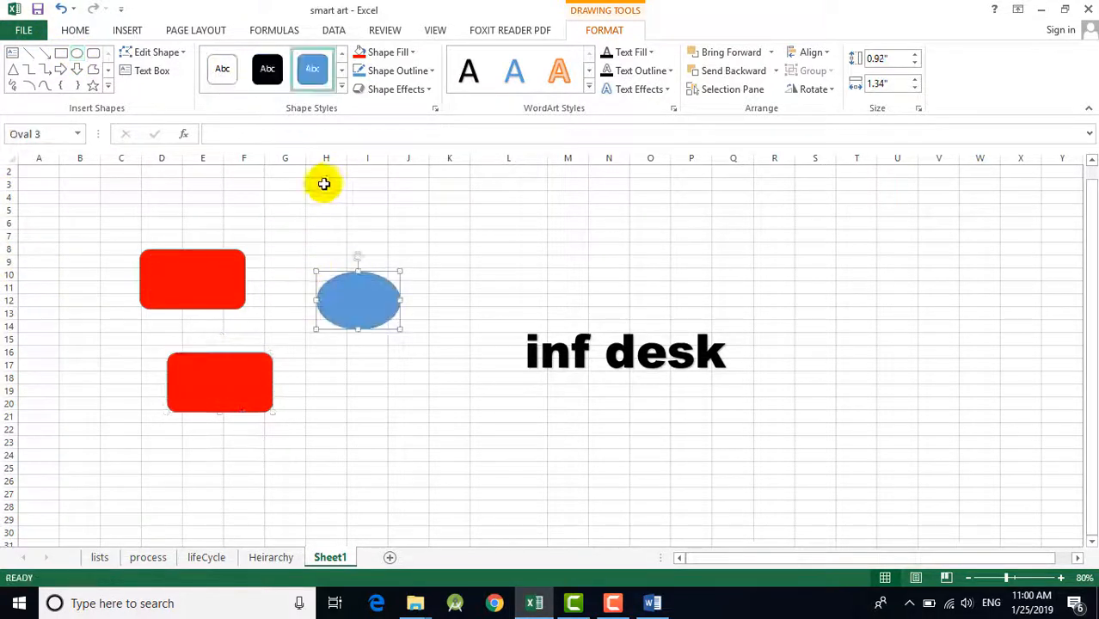
click(399, 53)
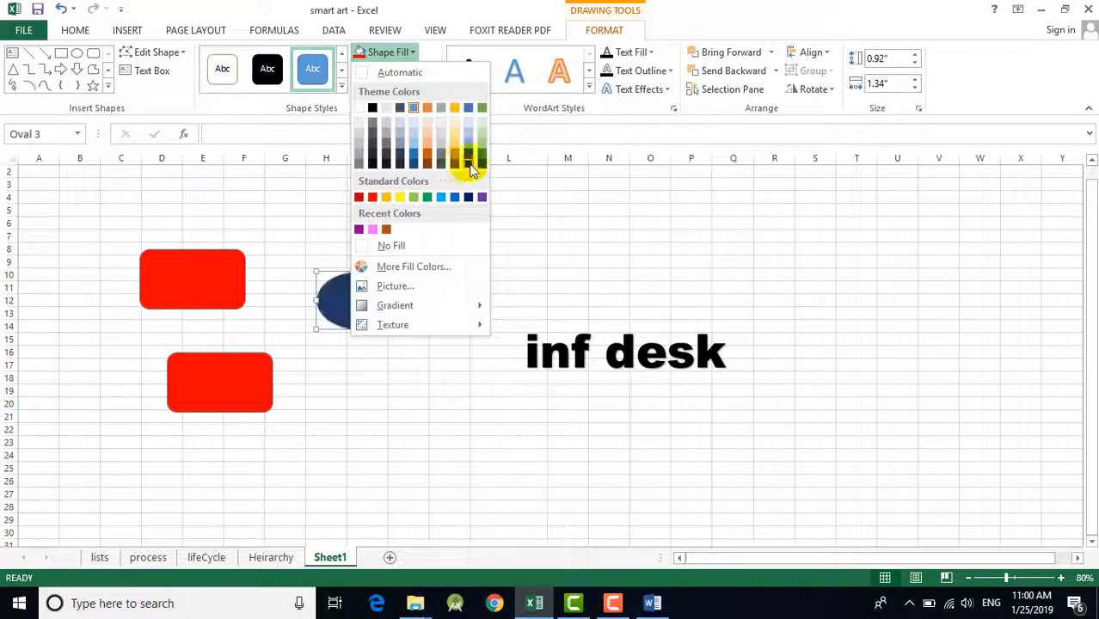
click(483, 166)
Step: Fill the lower rounded rectangle with the standard dark blue color
click(222, 370)
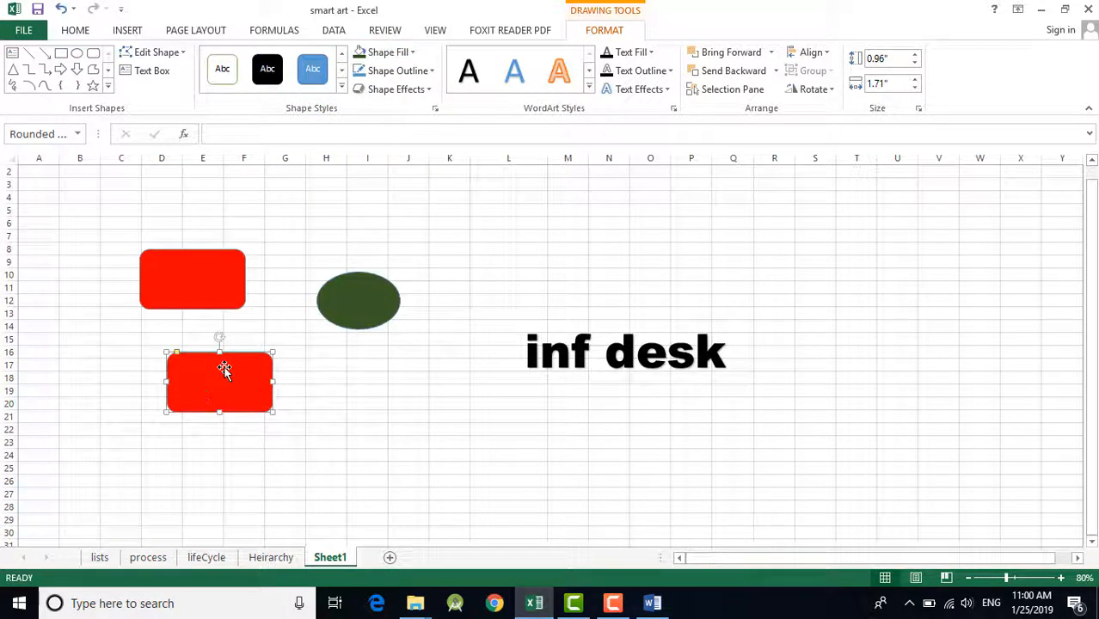
click(402, 53)
click(467, 196)
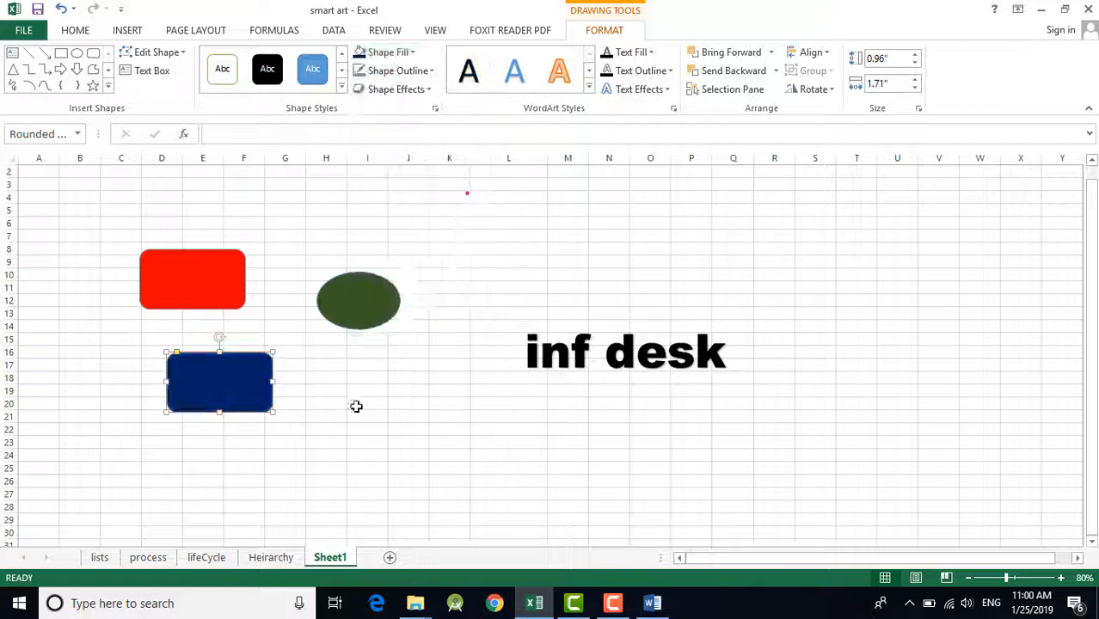
click(358, 413)
Step: Move the dark blue rectangle down to around rows 21 to 25 and the green oval closer to the red rectangle
mouse_move(360, 322)
mouse_down()
mouse_move(341, 301)
mouse_move(321, 307)
mouse_move(360, 303)
mouse_up()
click(419, 366)
drag(250, 397, 310, 435)
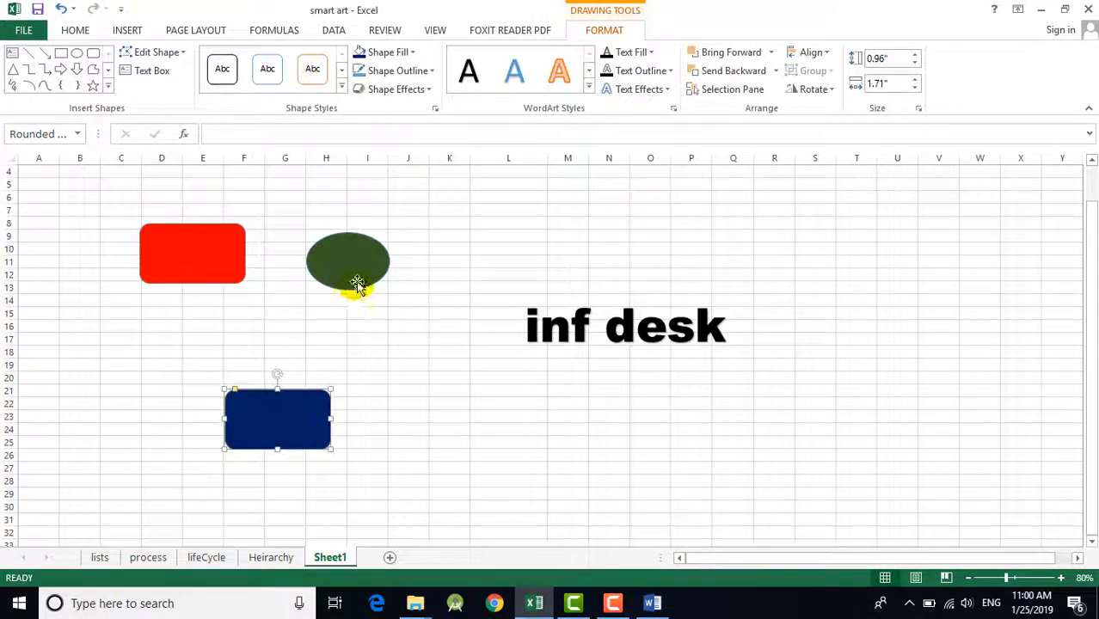
drag(359, 287, 331, 274)
click(434, 351)
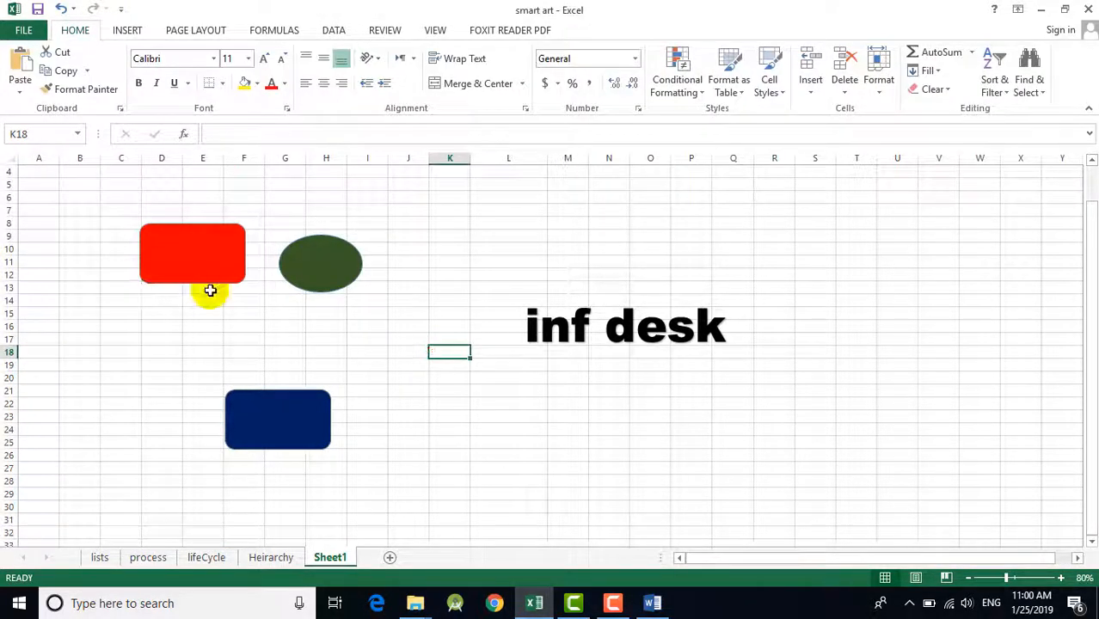
Step: Narrow the dark blue rounded rectangle to a width of about 0.69"
click(279, 417)
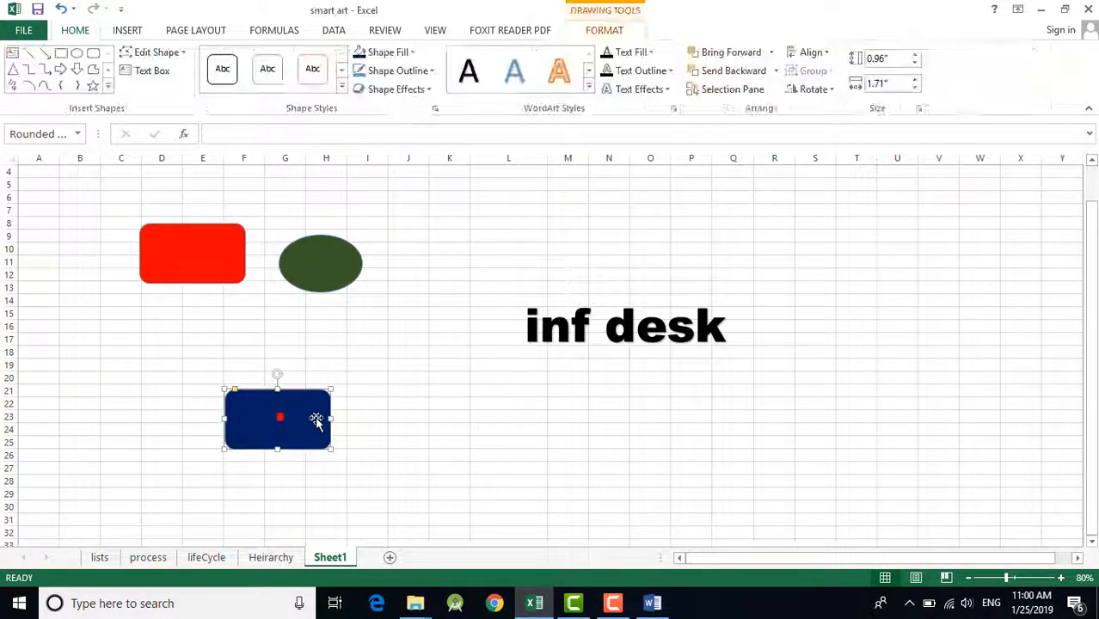
mouse_move(332, 419)
mouse_down()
mouse_move(266, 405)
mouse_move(249, 437)
mouse_up()
click(311, 429)
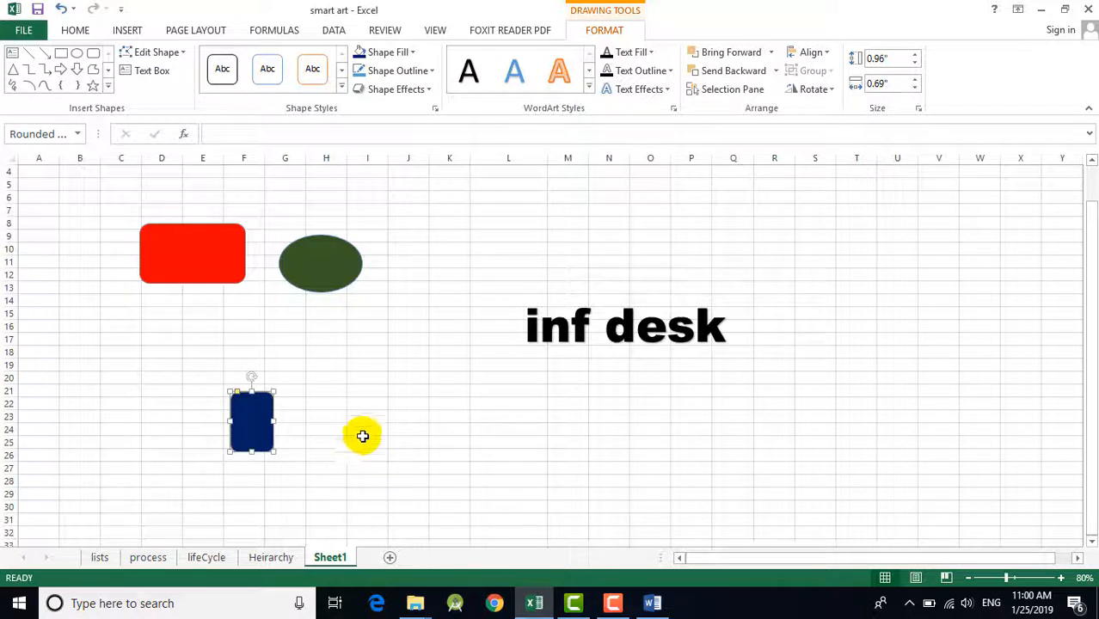
Step: Make two copies each of the narrow dark blue rectangle and the green oval, spreading them out across the sheet
drag(249, 438, 446, 426)
drag(321, 273, 560, 241)
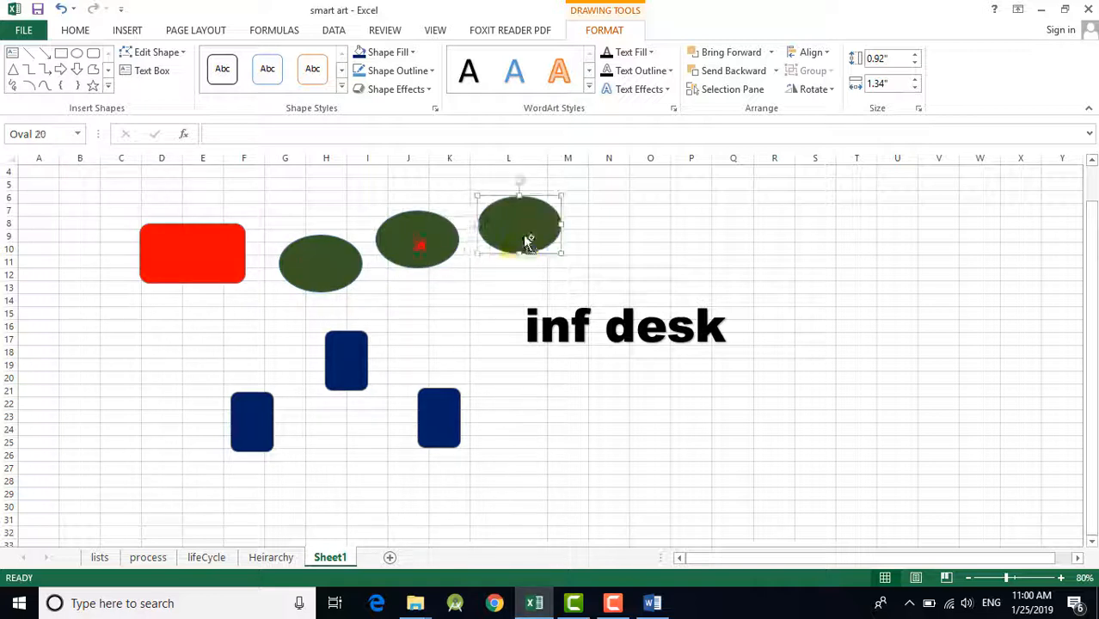
Step: Move the "inf desk" text box down and away from the shapes, to around row 29
click(637, 338)
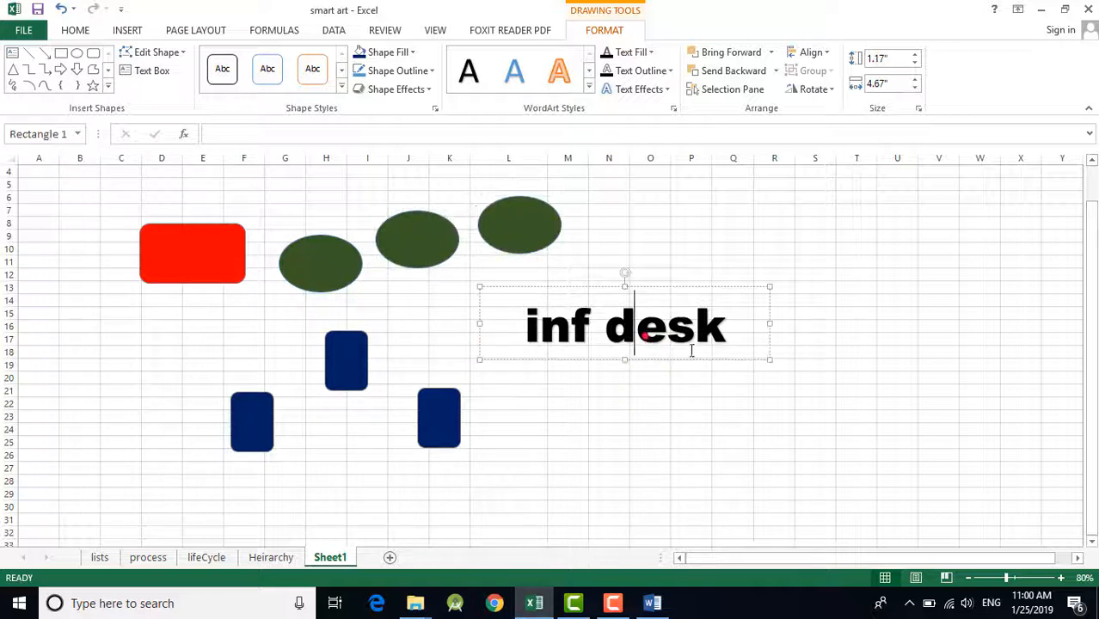
drag(729, 332, 865, 535)
click(695, 287)
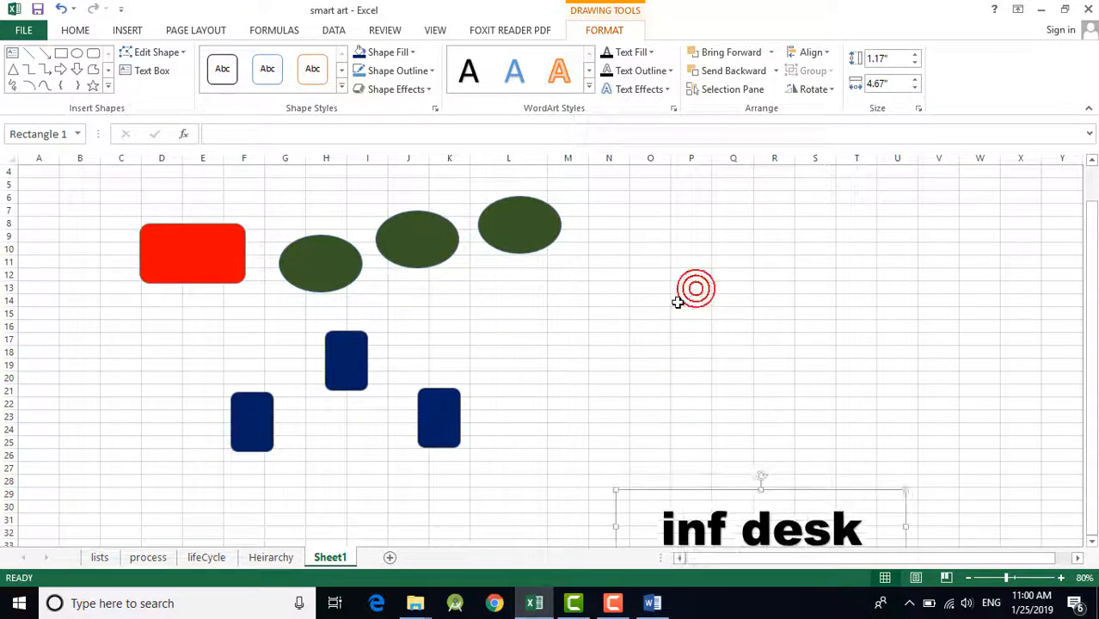
Step: Fill the middle oval with the standard purple color
click(420, 252)
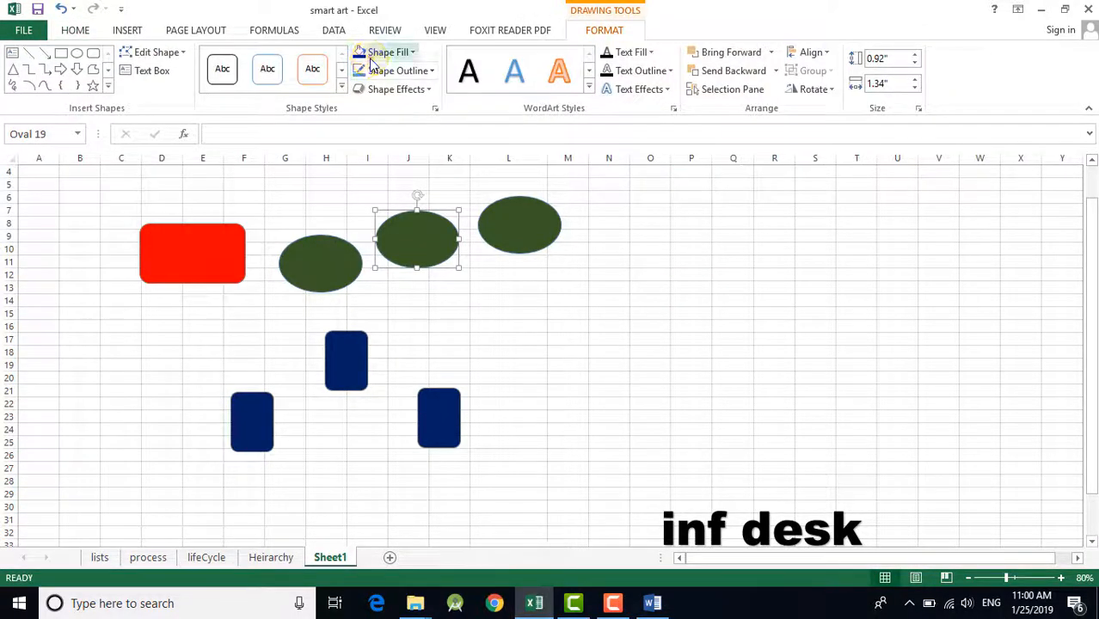
click(369, 52)
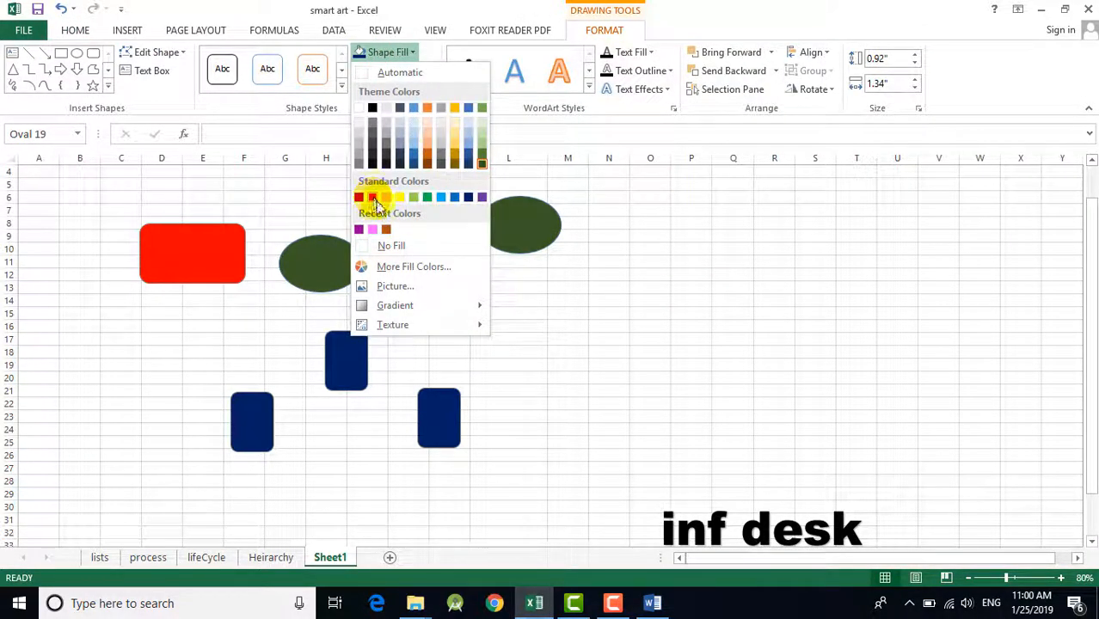
click(483, 199)
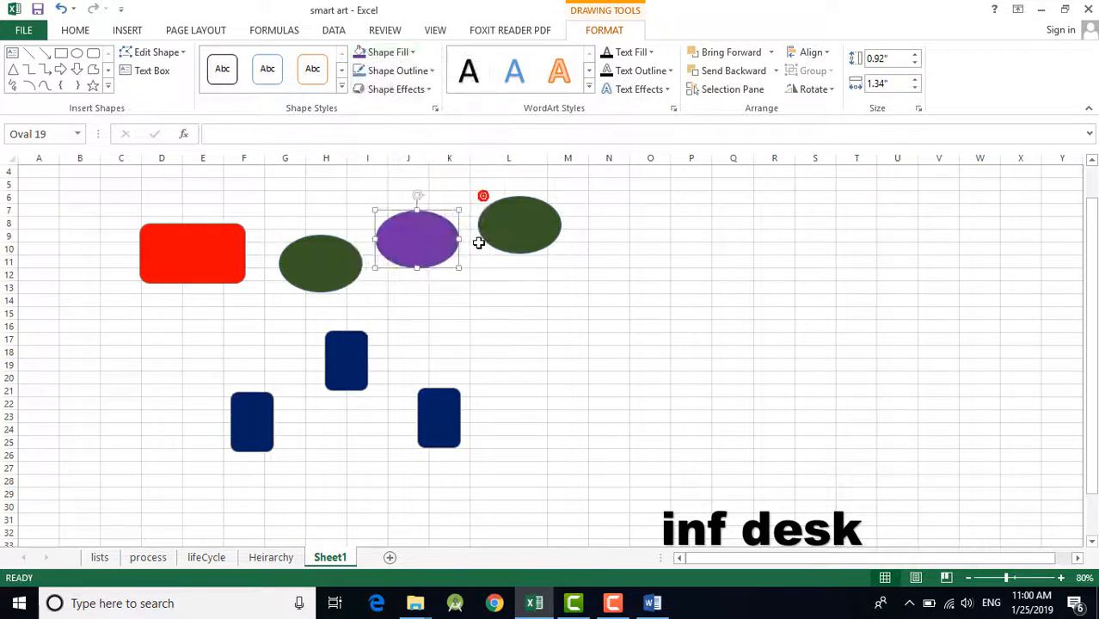
Step: Fill the oval above column L with a dark orange theme color
click(503, 228)
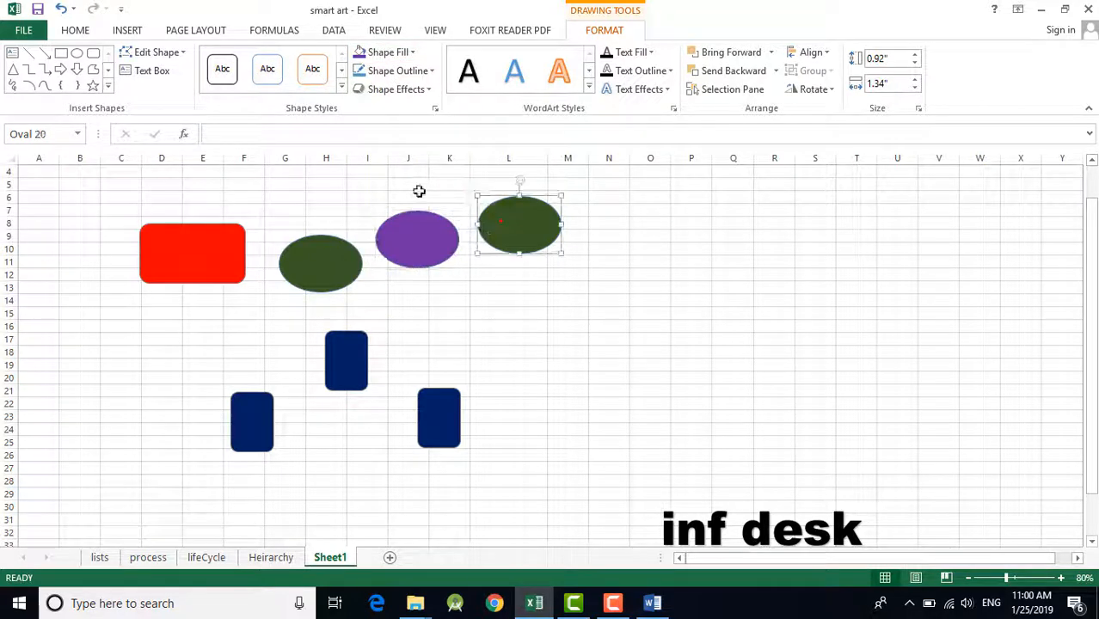
click(391, 53)
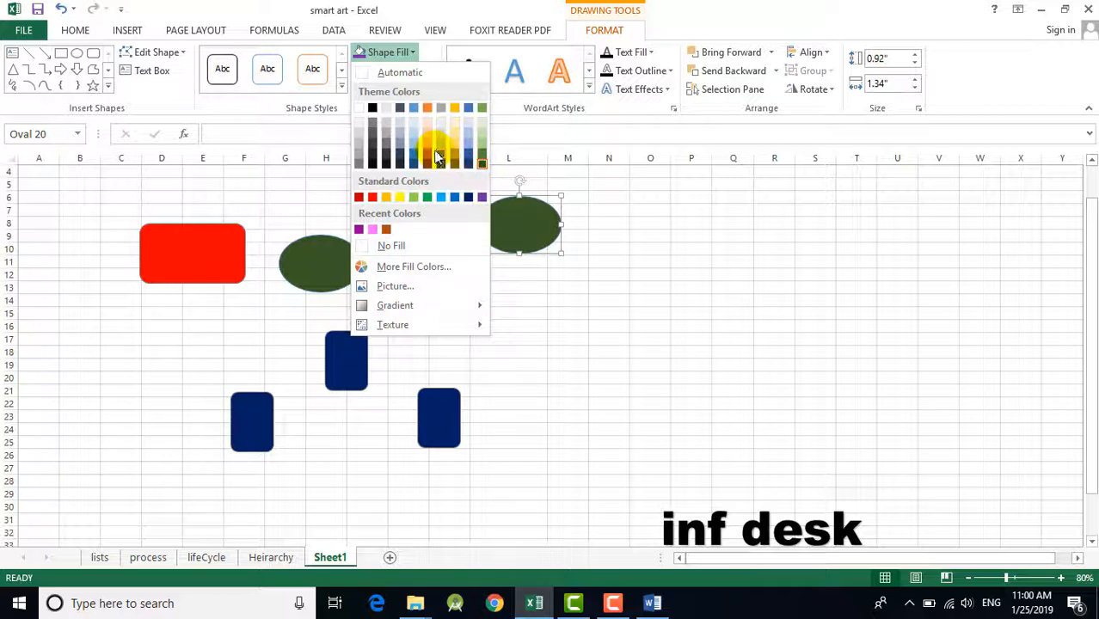
click(427, 159)
click(568, 274)
Step: Fill the dark blue rectangle in columns J and K with a dark gold theme color
click(447, 439)
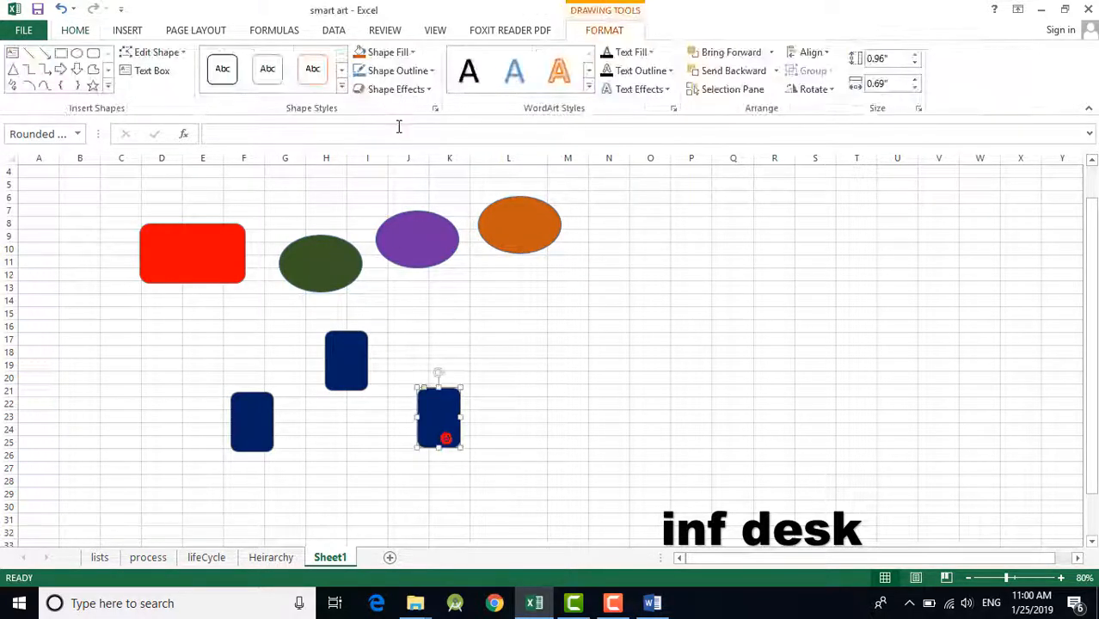
click(391, 52)
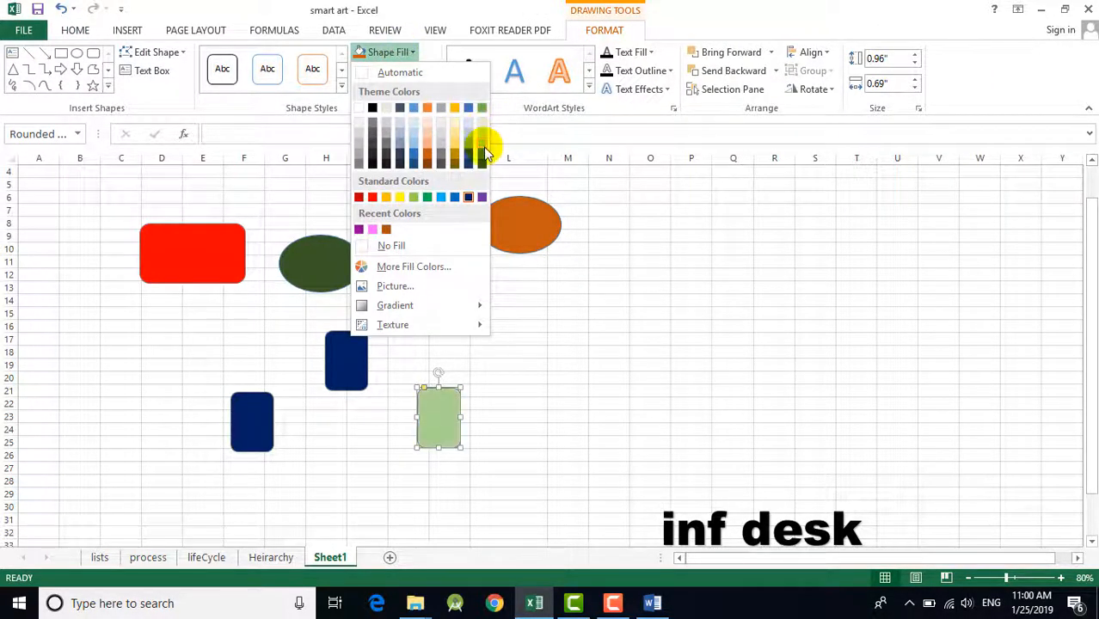
click(454, 159)
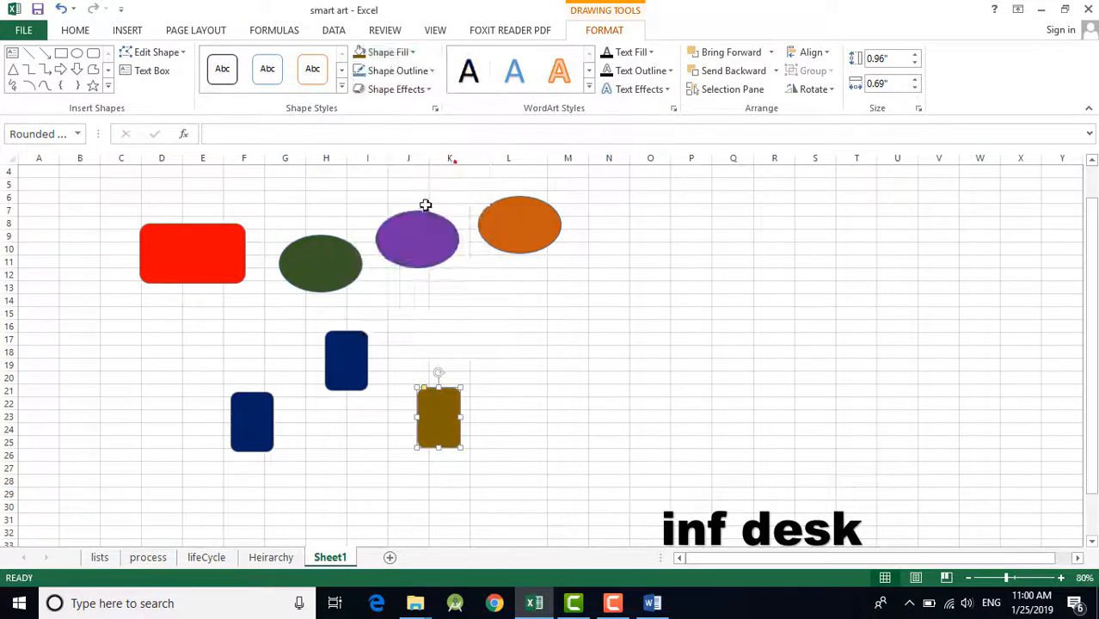
Step: Fill the middle dark blue rectangle with the recently used purple color
click(344, 375)
click(387, 52)
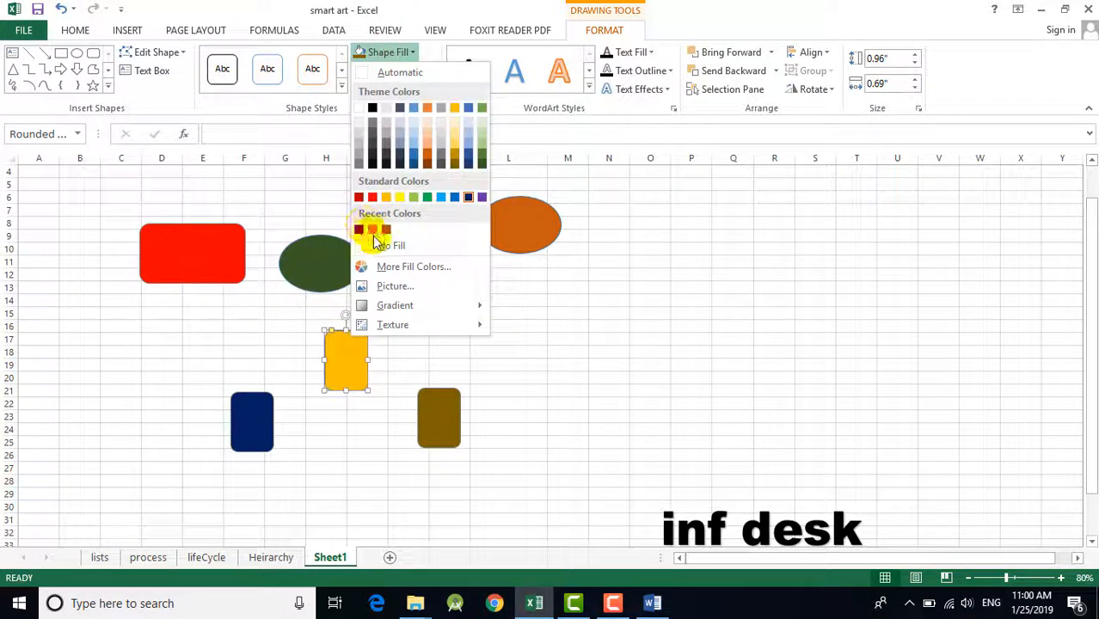
click(358, 229)
click(554, 336)
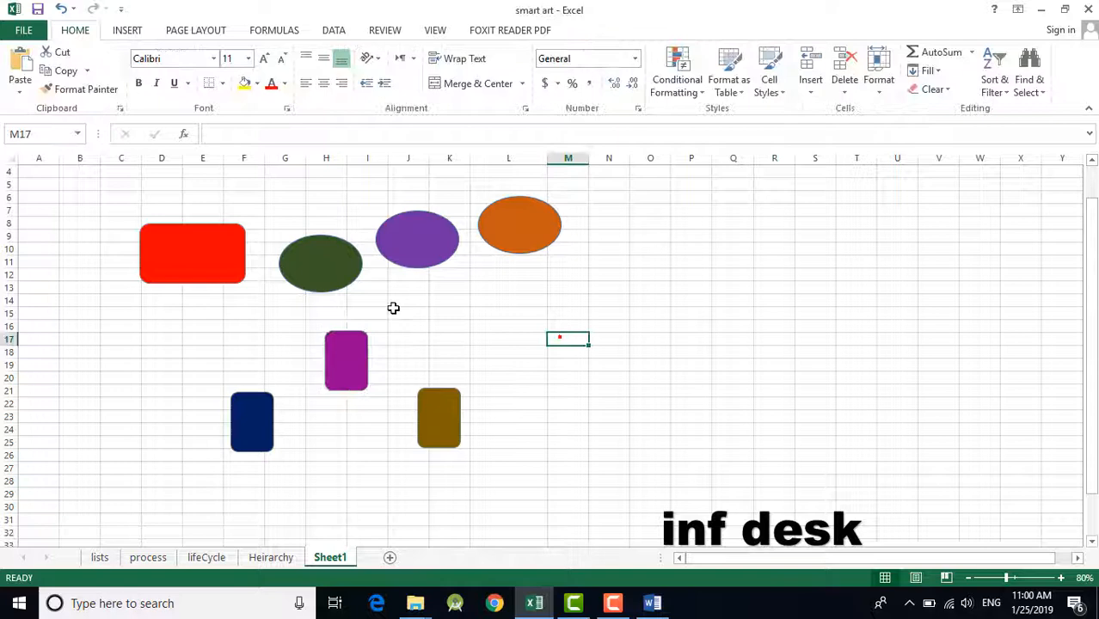
Step: Change the fill of the middle narrow rectangle to the near-black theme shade
click(354, 371)
click(387, 52)
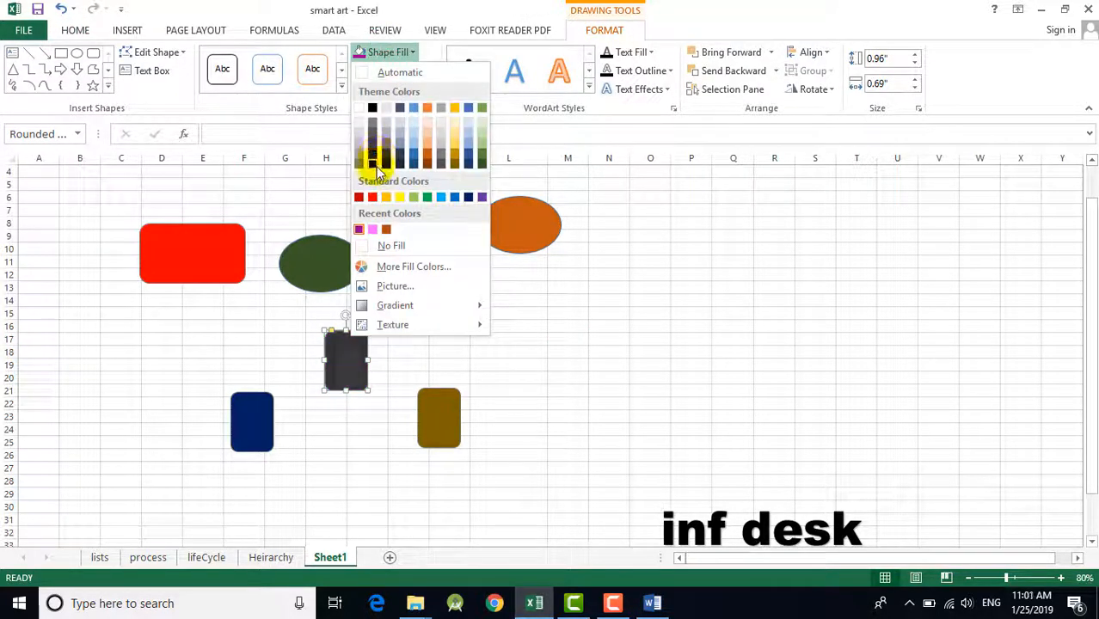
click(373, 163)
click(604, 340)
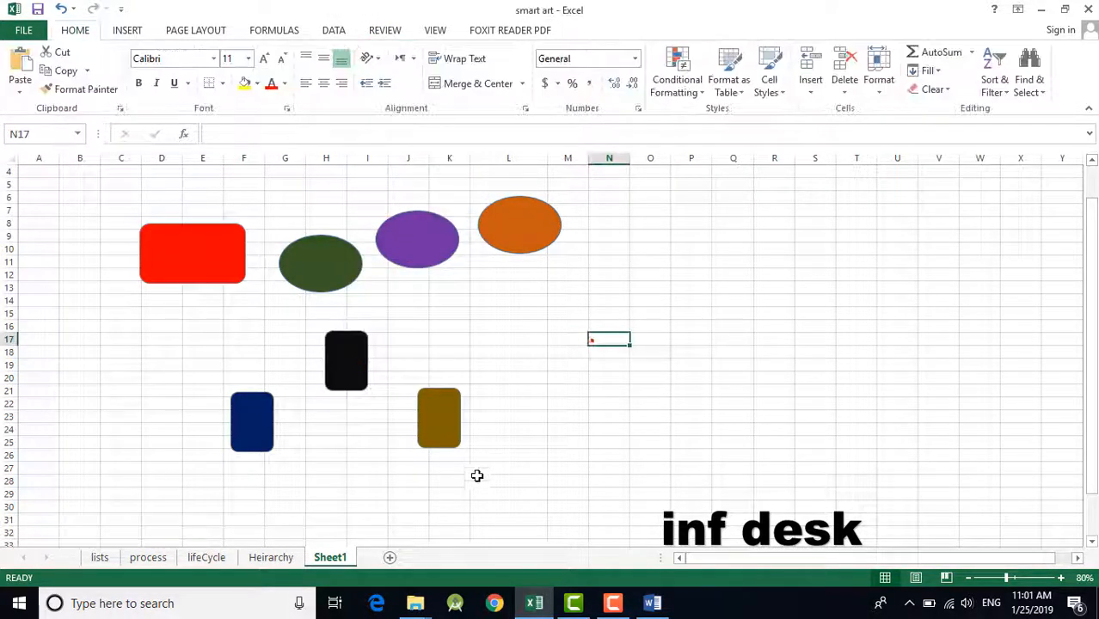
Step: Move the dark gold rectangle away from the other rectangles to column L, around rows 22 to 26
click(456, 435)
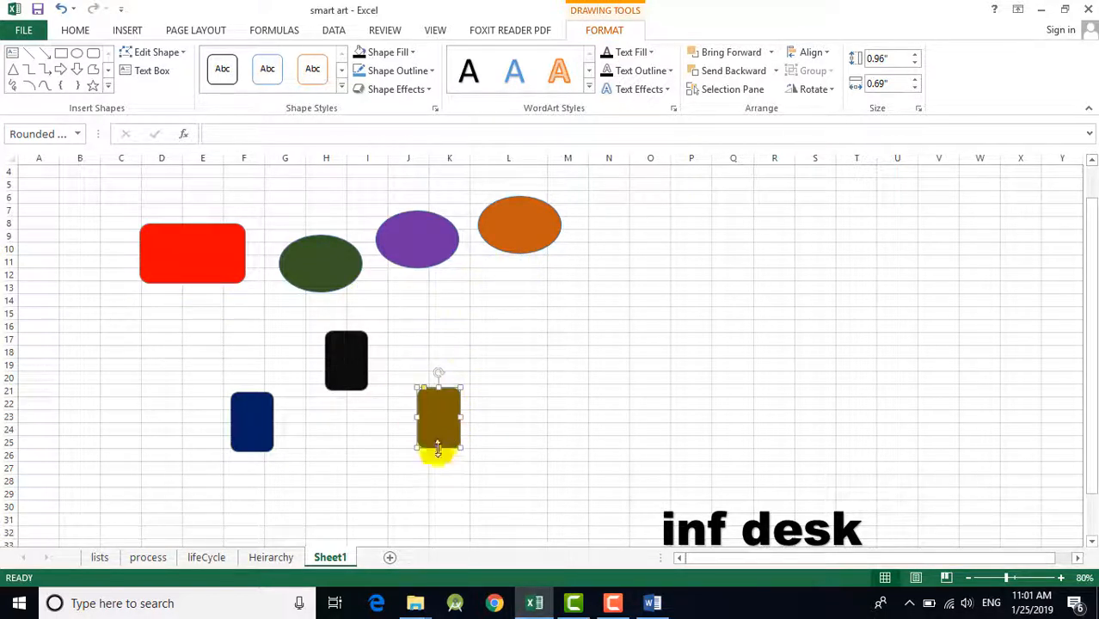
drag(446, 431, 526, 439)
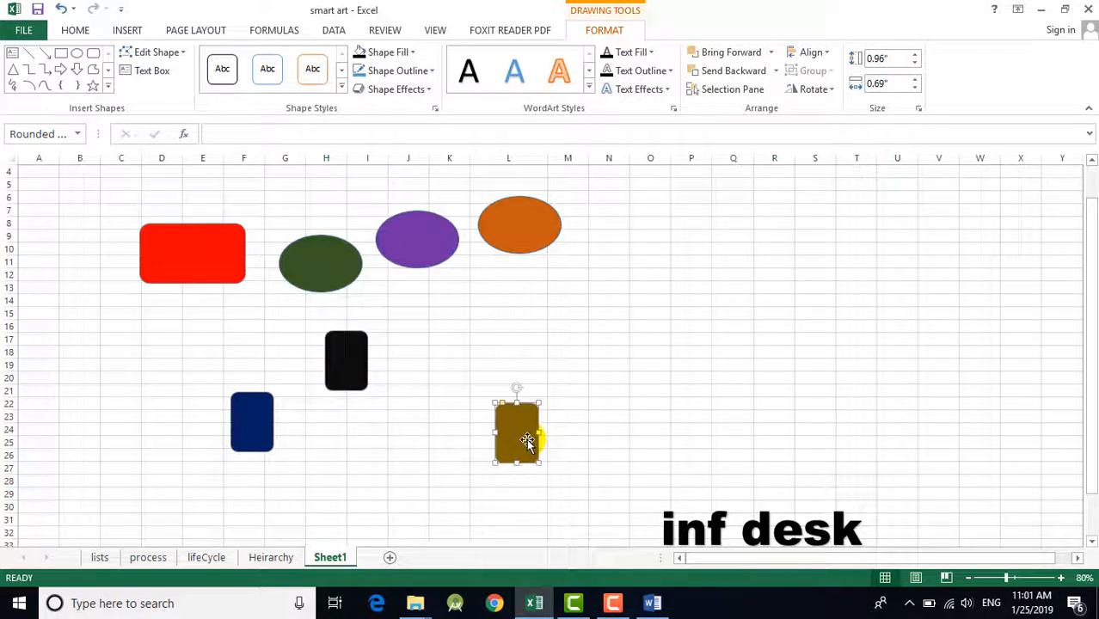
ctrl+click(356, 373)
ctrl+click(255, 430)
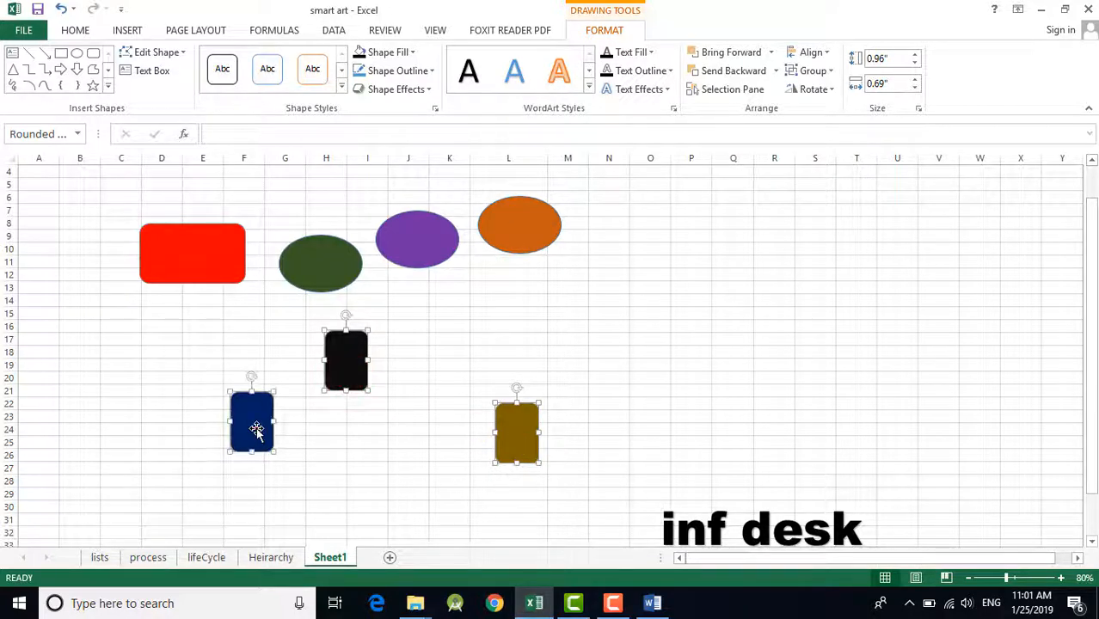
click(706, 362)
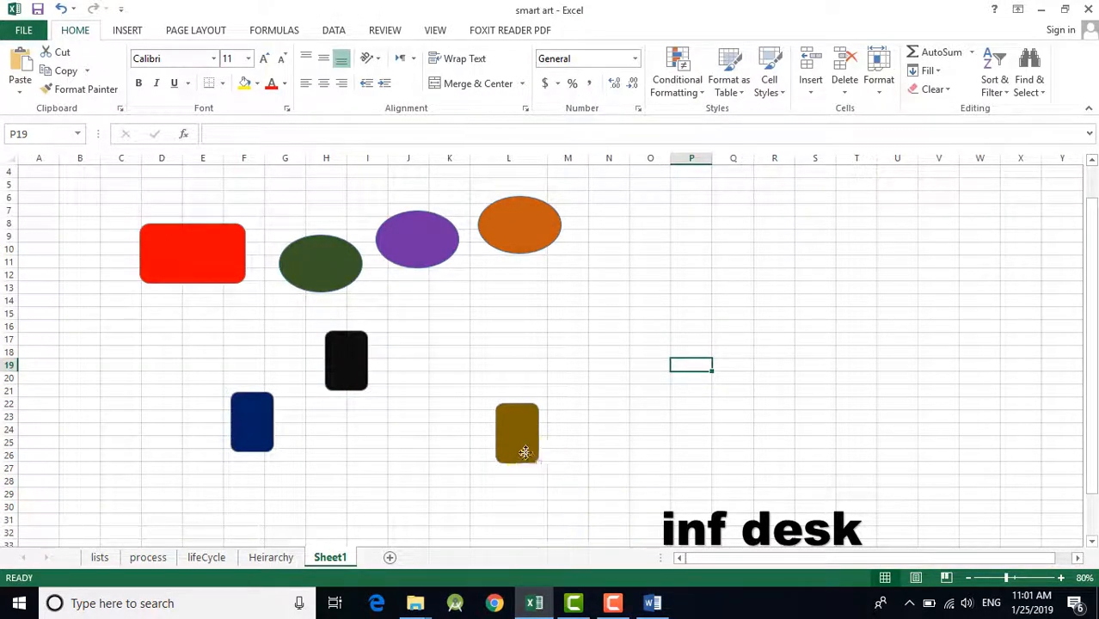
Step: Select the dark gold, black and dark blue rectangles together and review the available alignment options
click(524, 452)
ctrl+click(329, 368)
ctrl+click(255, 425)
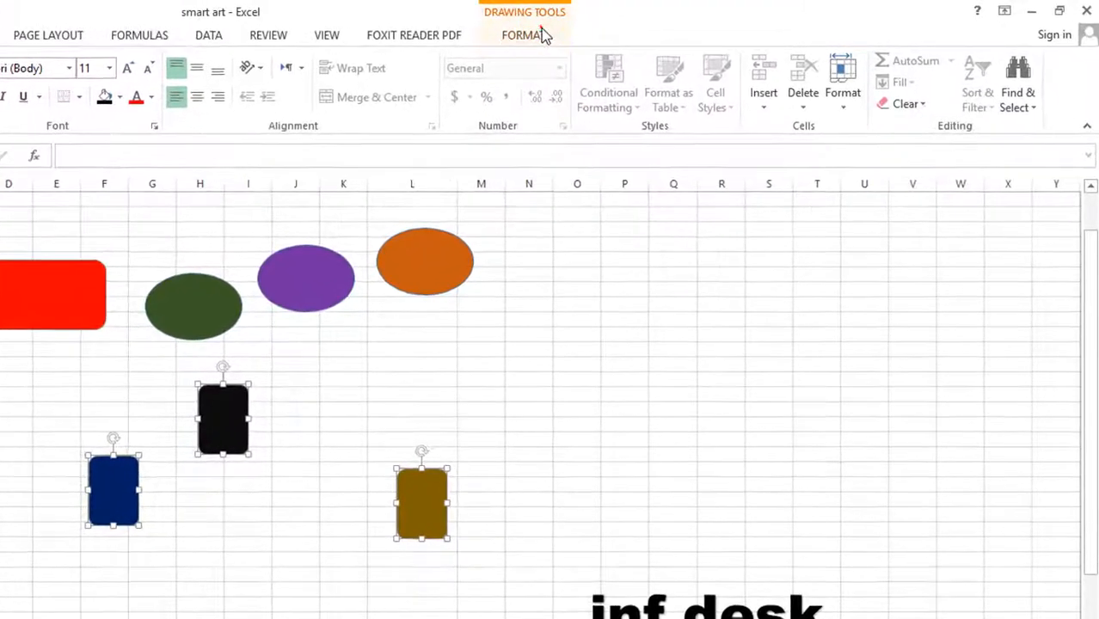
click(540, 34)
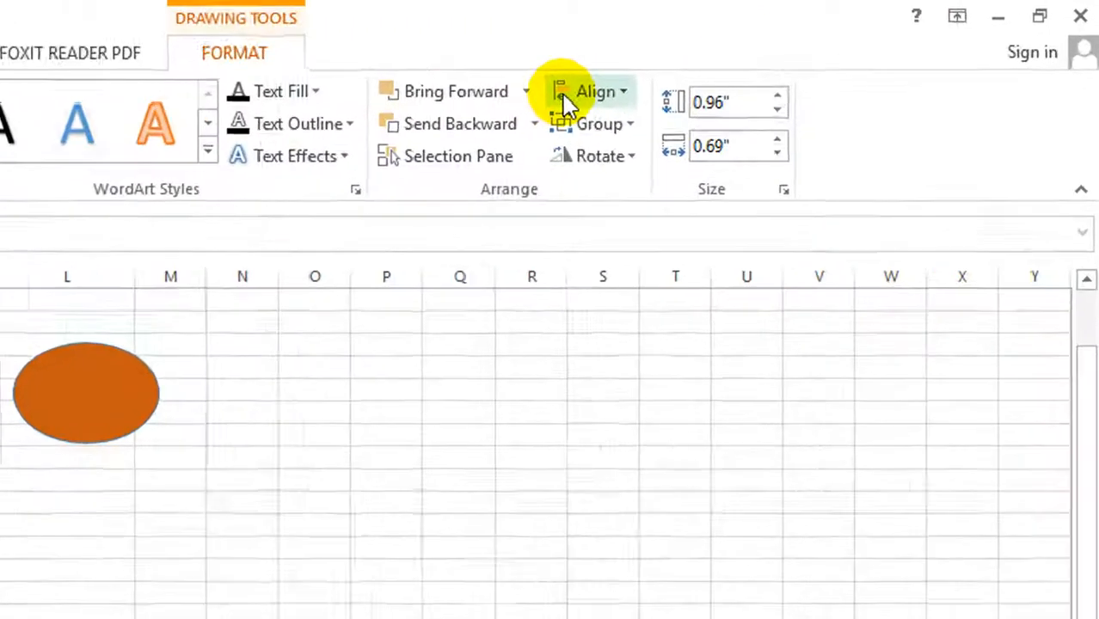
click(758, 61)
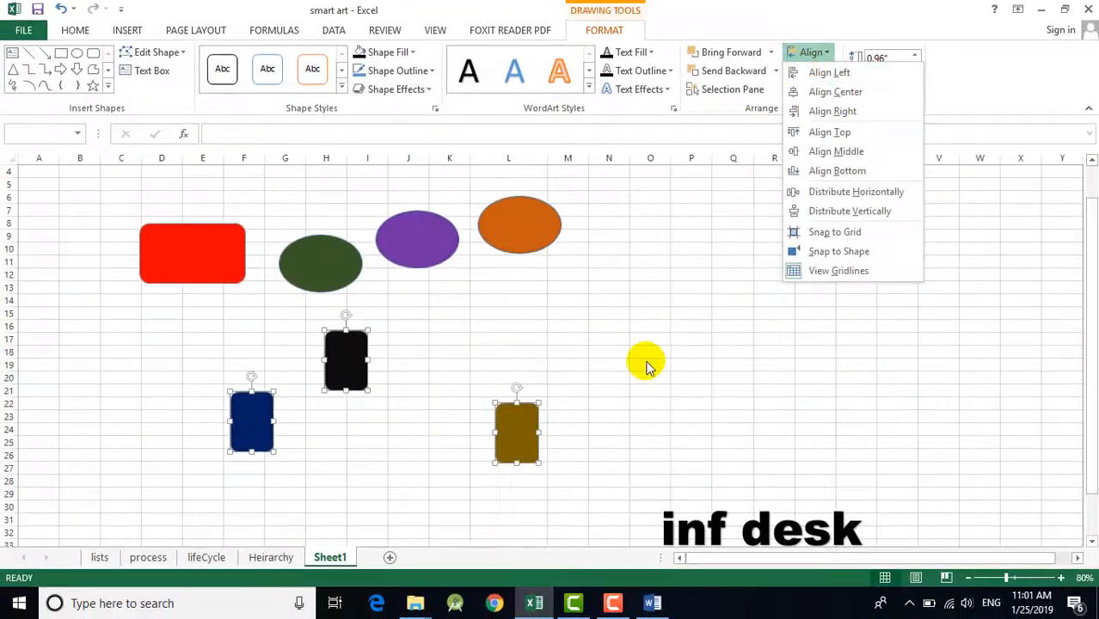
click(646, 361)
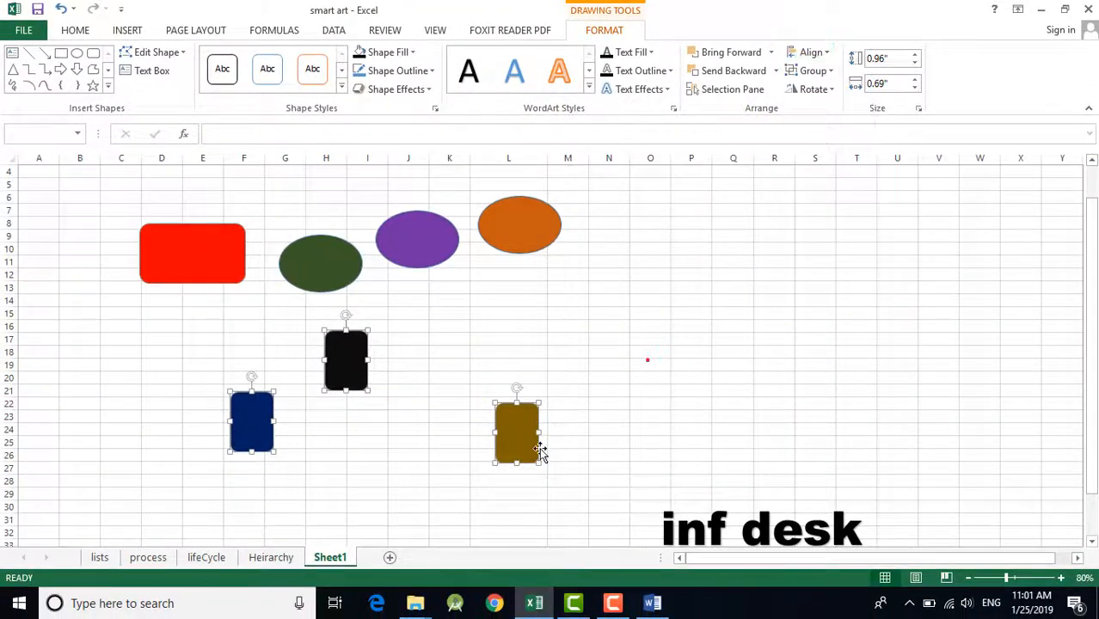
Step: Move the dark gold rectangle to columns M–N and top-align it with the black and dark blue rectangles
click(625, 394)
drag(524, 444, 607, 391)
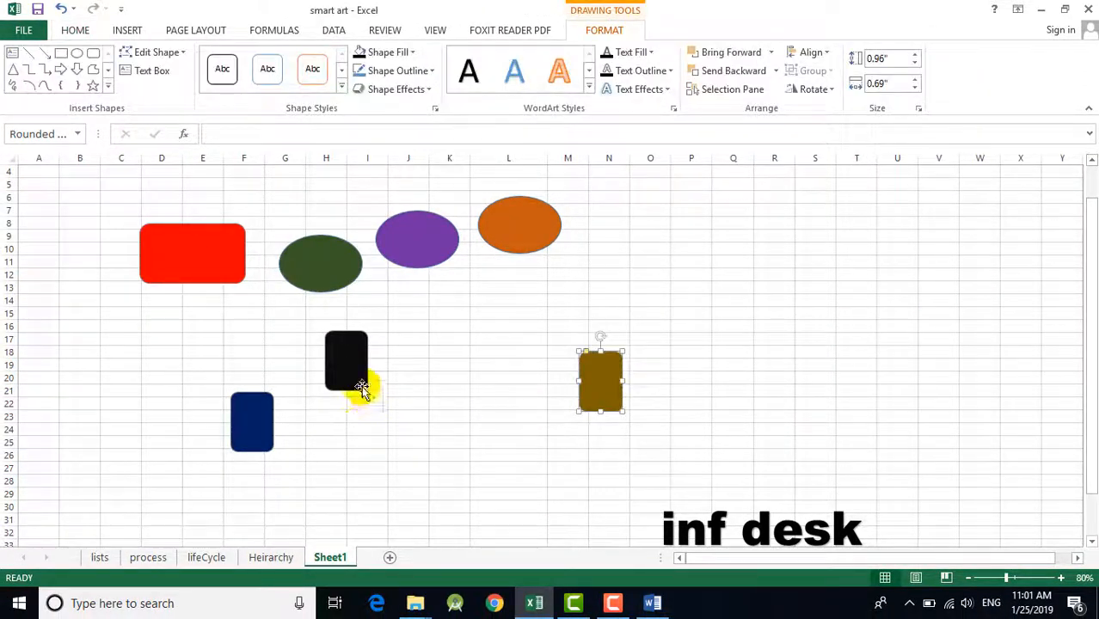
click(340, 375)
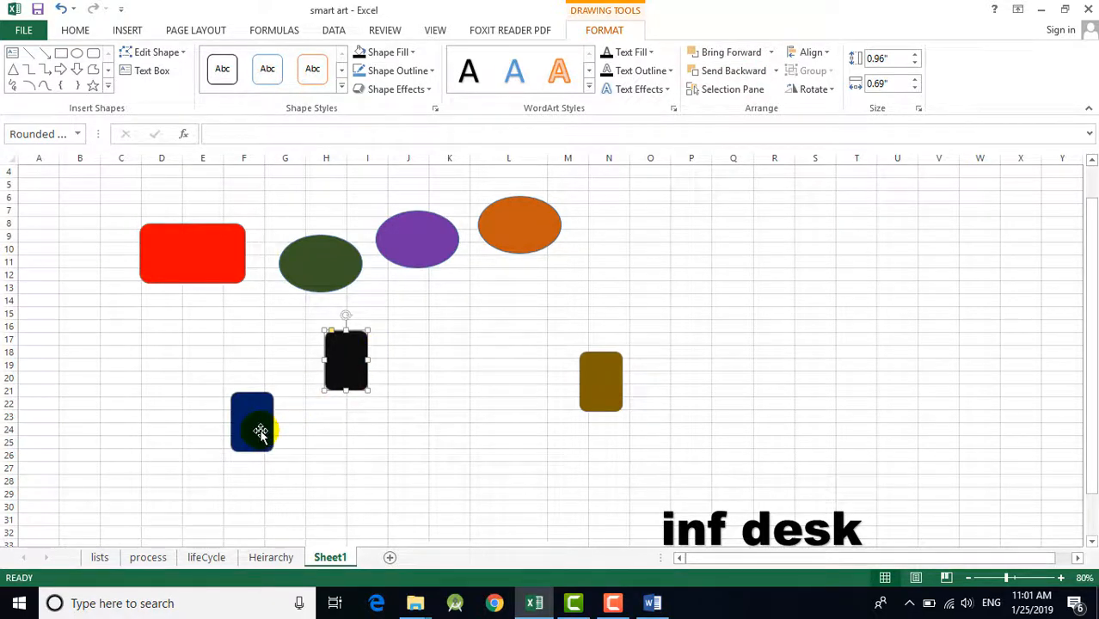
shift+click(601, 389)
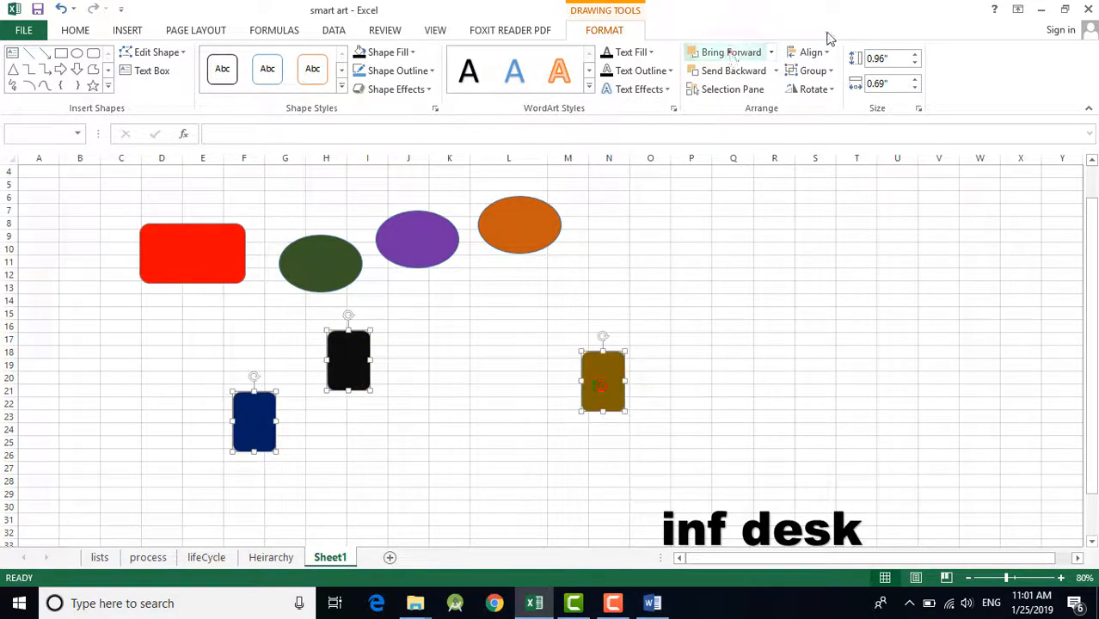
click(800, 51)
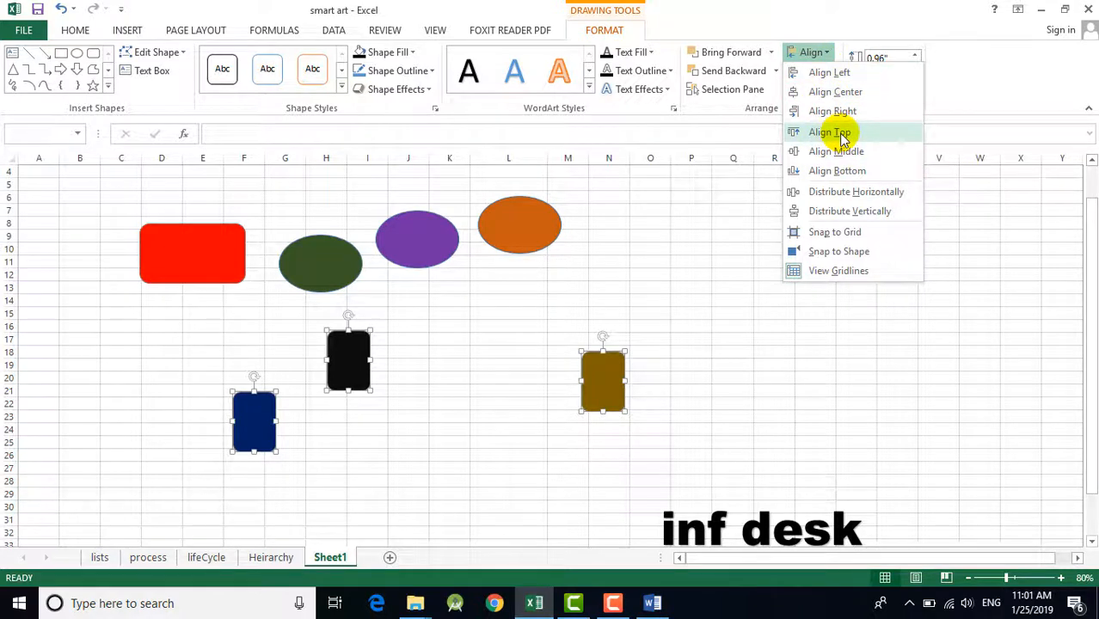
click(830, 133)
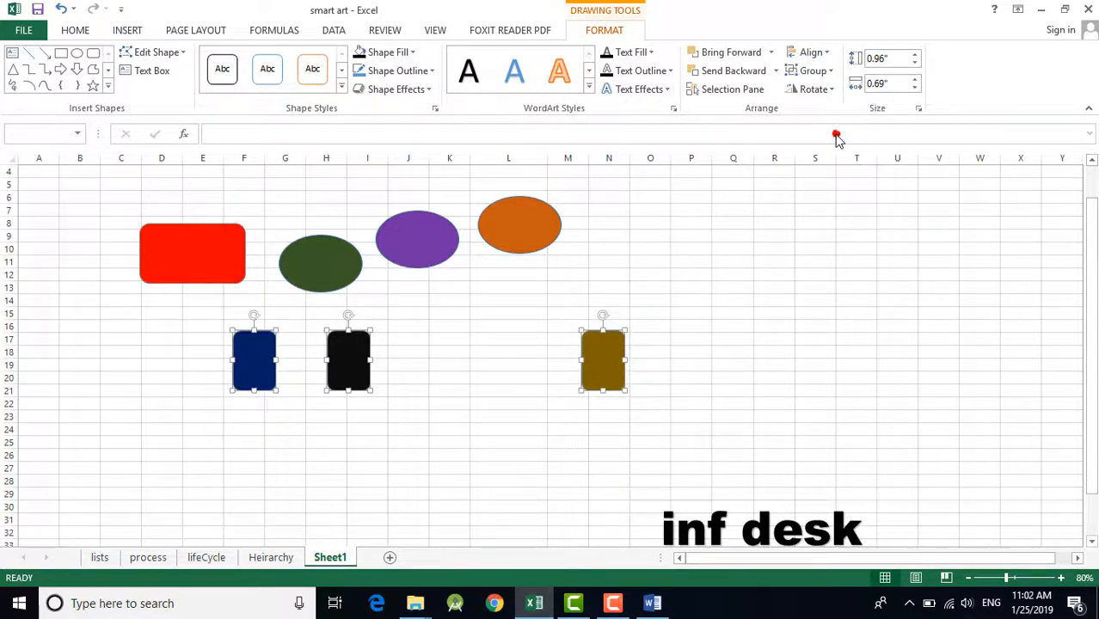
Step: Move the dark gold rectangle to columns K–L and stretch the black rectangle down to row 25
click(557, 398)
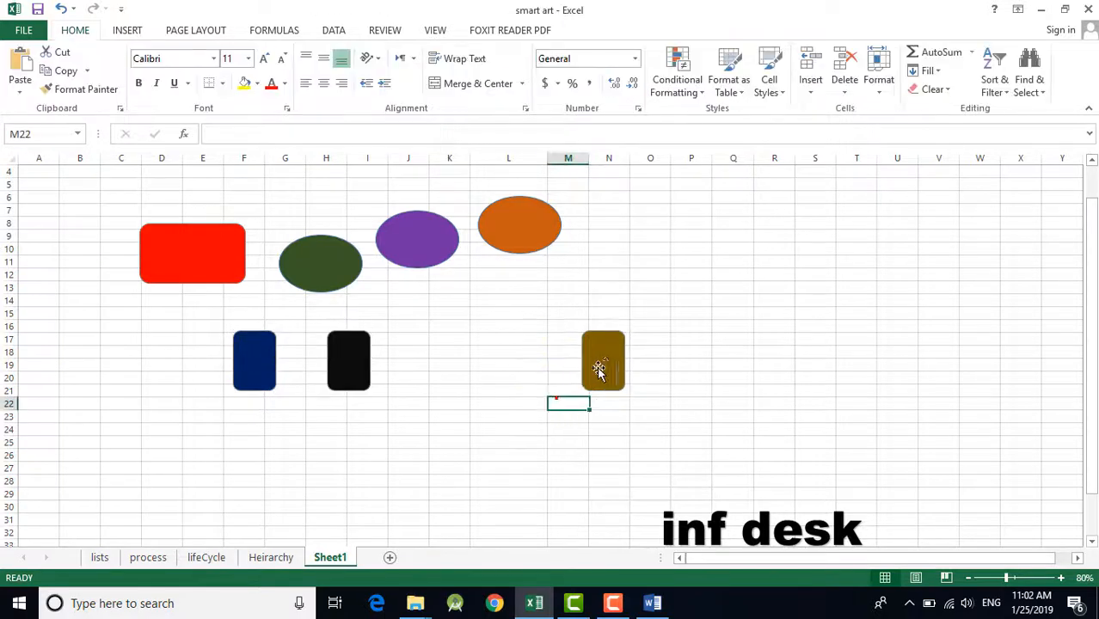
drag(602, 368, 478, 368)
click(338, 376)
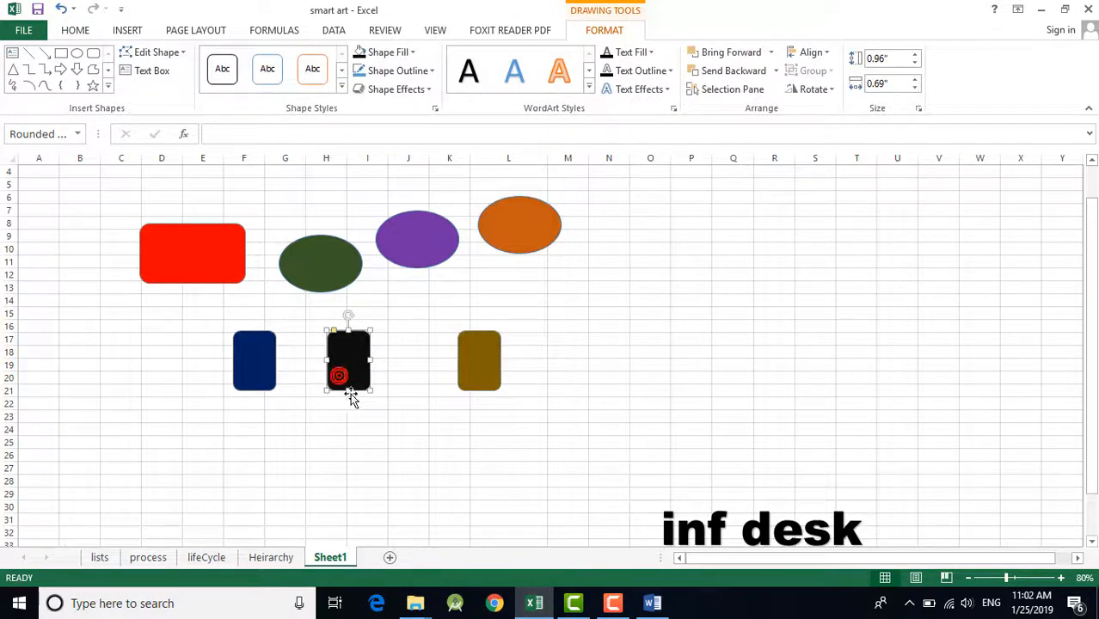
drag(352, 421, 350, 447)
click(456, 437)
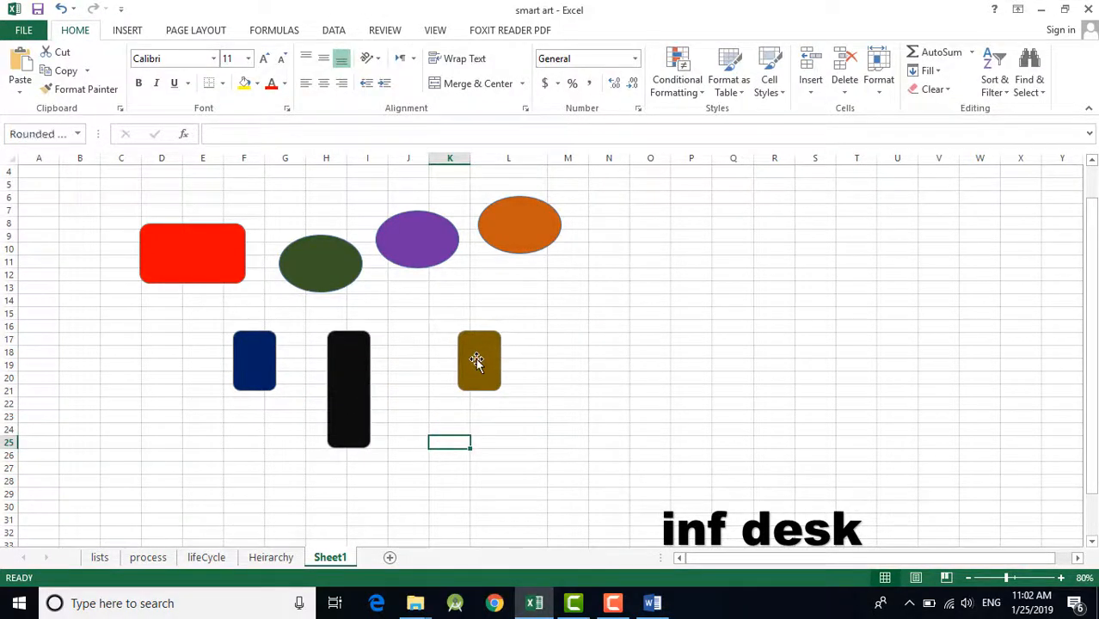
Step: Stretch the dark gold rectangle downward slightly to about 1.08" high
click(476, 361)
drag(477, 389, 479, 397)
click(633, 348)
click(263, 374)
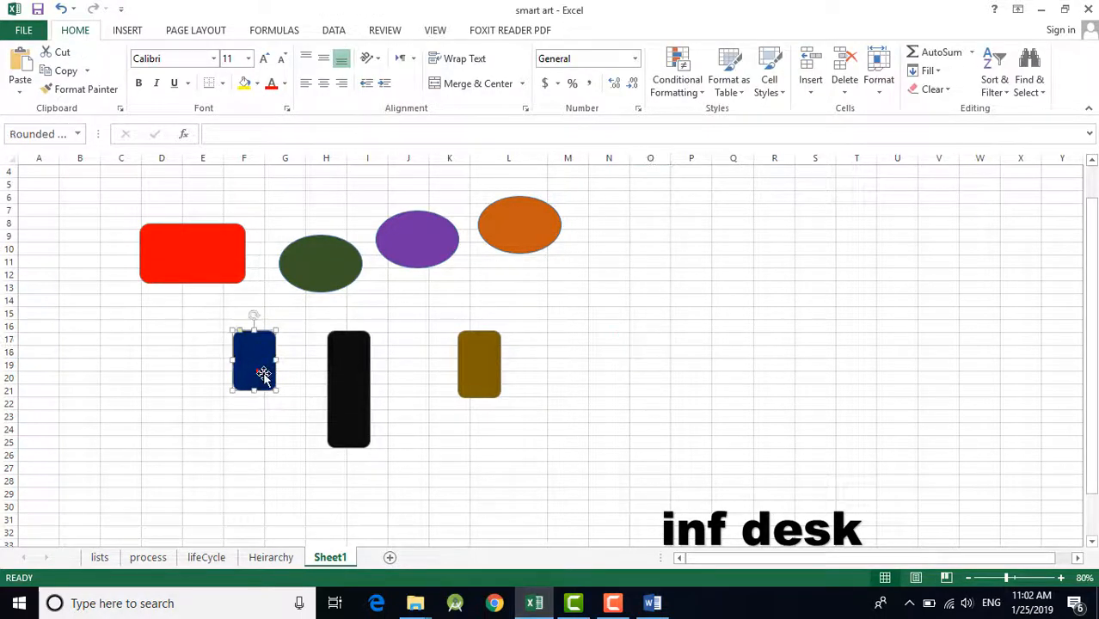
ctrl+click(332, 392)
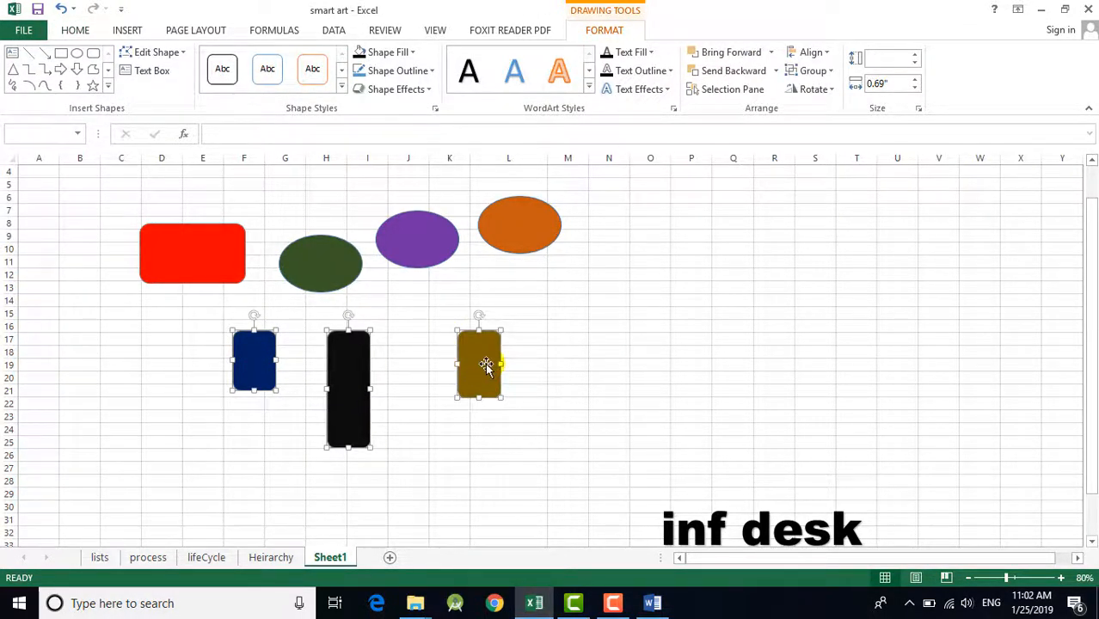
key(Escape)
Step: Move the dark gold rectangle down to around rows 24–29 and the dark blue rectangle up to around rows 14–19
drag(480, 373, 494, 469)
drag(265, 380, 264, 349)
Step: Select the dark gold, dark blue and black rectangles together and align their top edges
shift+click(506, 474)
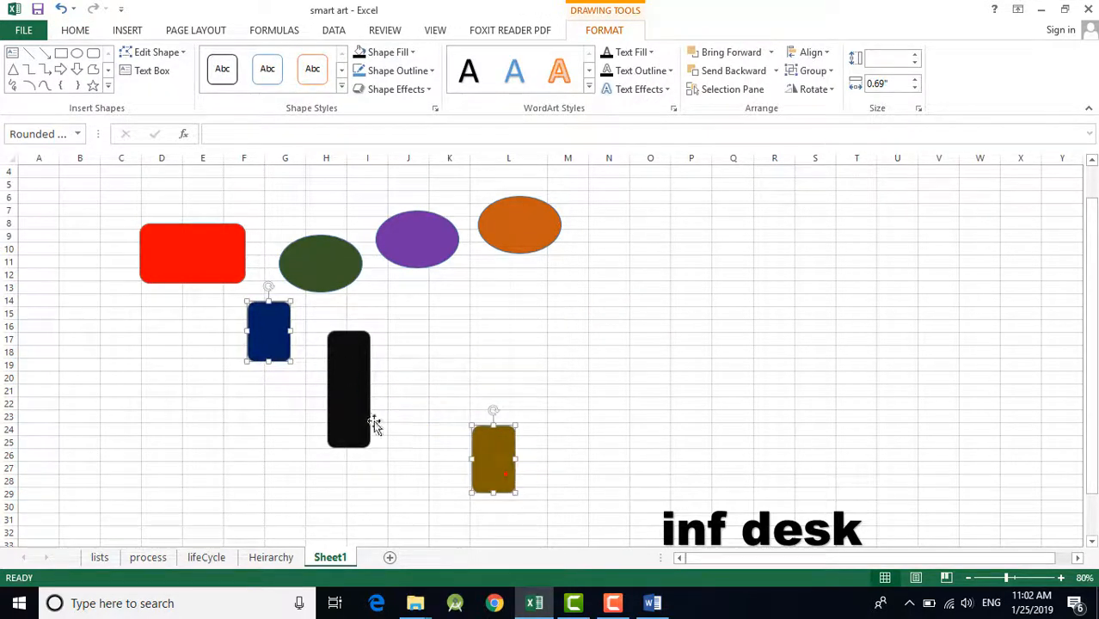
shift+click(370, 423)
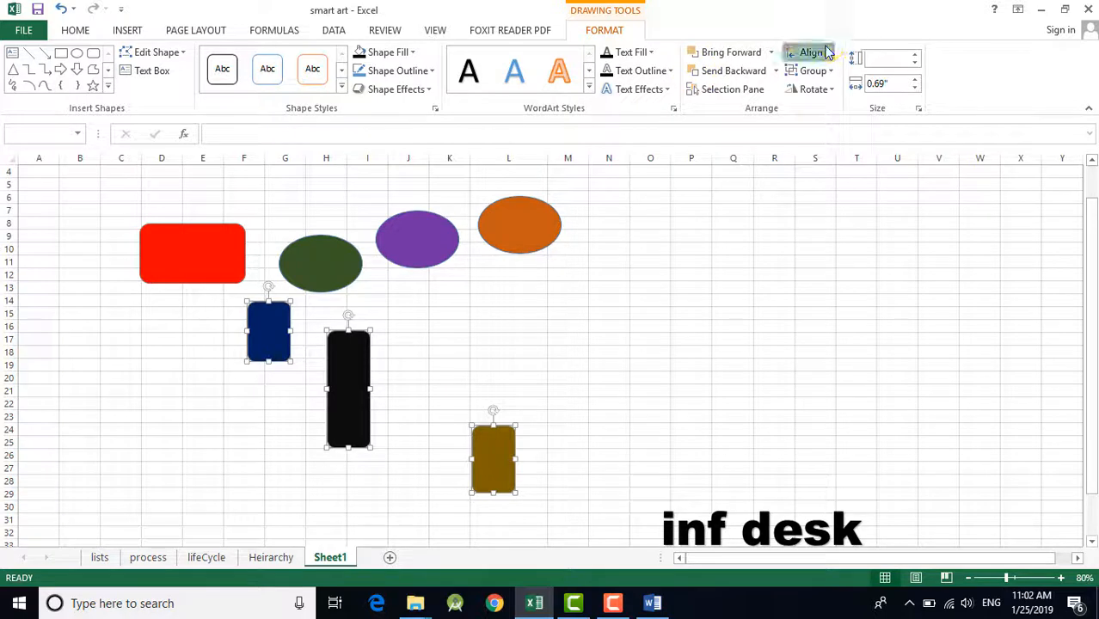
click(827, 52)
click(830, 133)
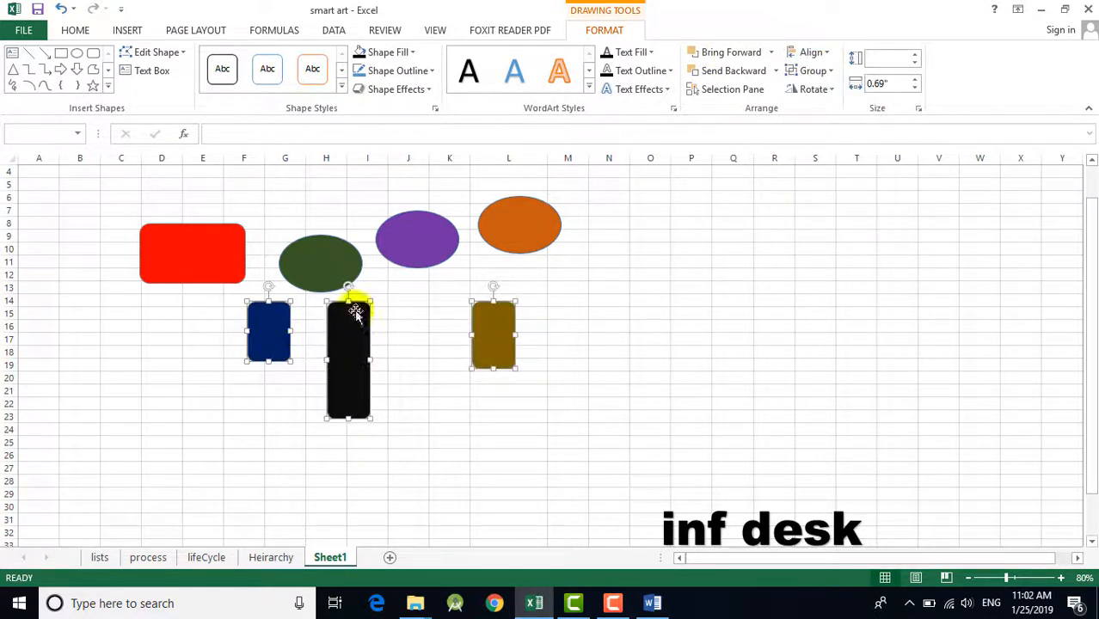
Step: Try Align Center on the three selected rectangles and undo that alignment
click(808, 51)
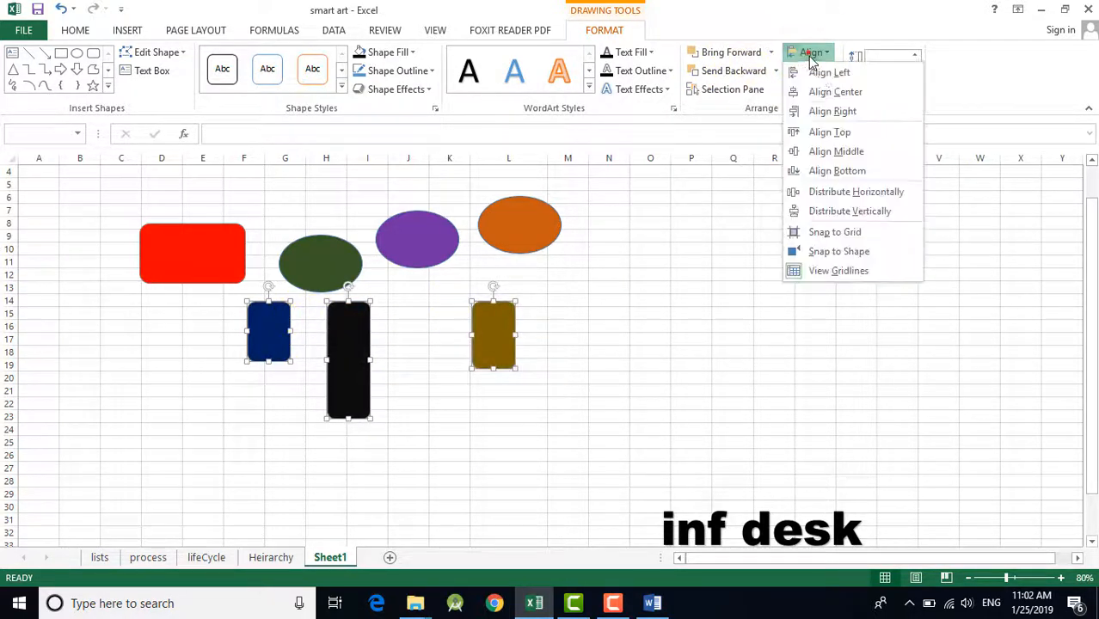
click(834, 92)
key(ctrl+z)
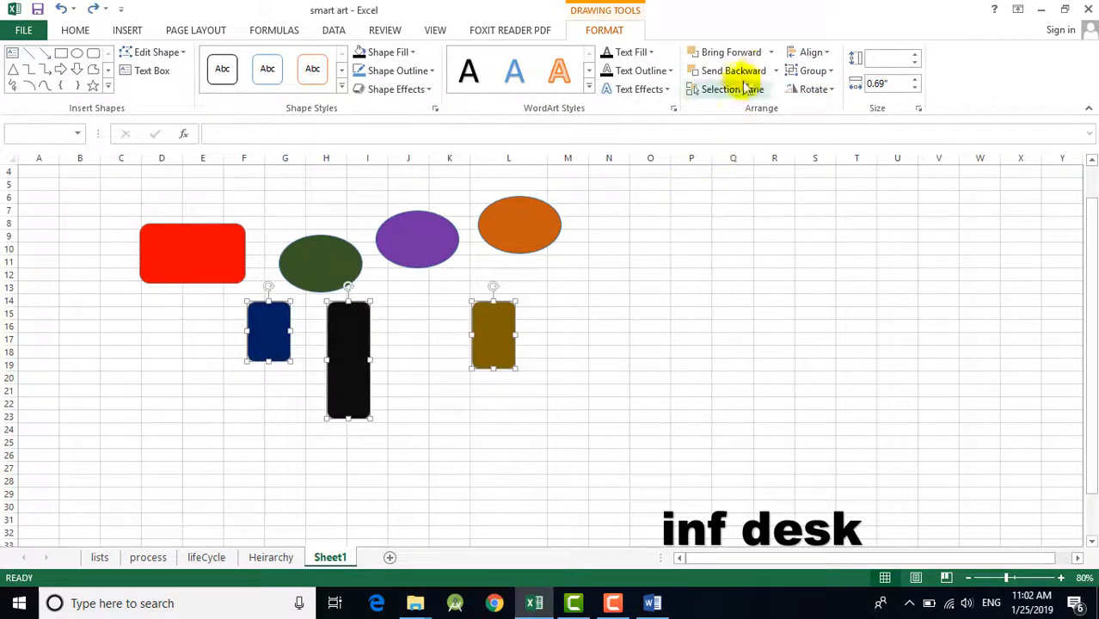
Step: Apply Align Middle and Align Bottom in turn to the three selected rectangles
click(809, 52)
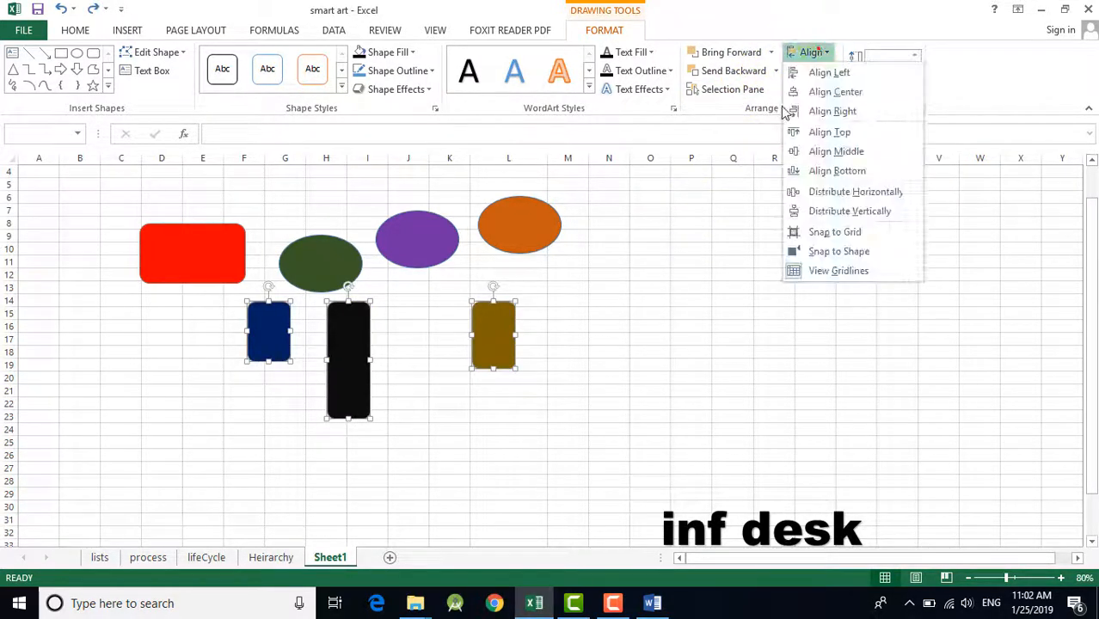
click(819, 155)
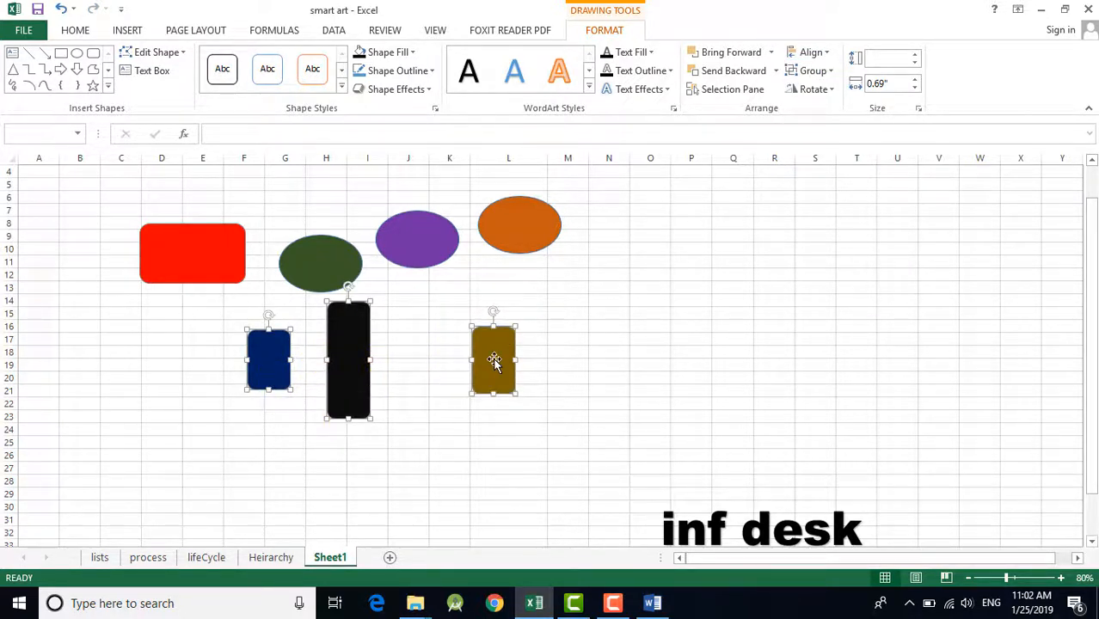
click(809, 52)
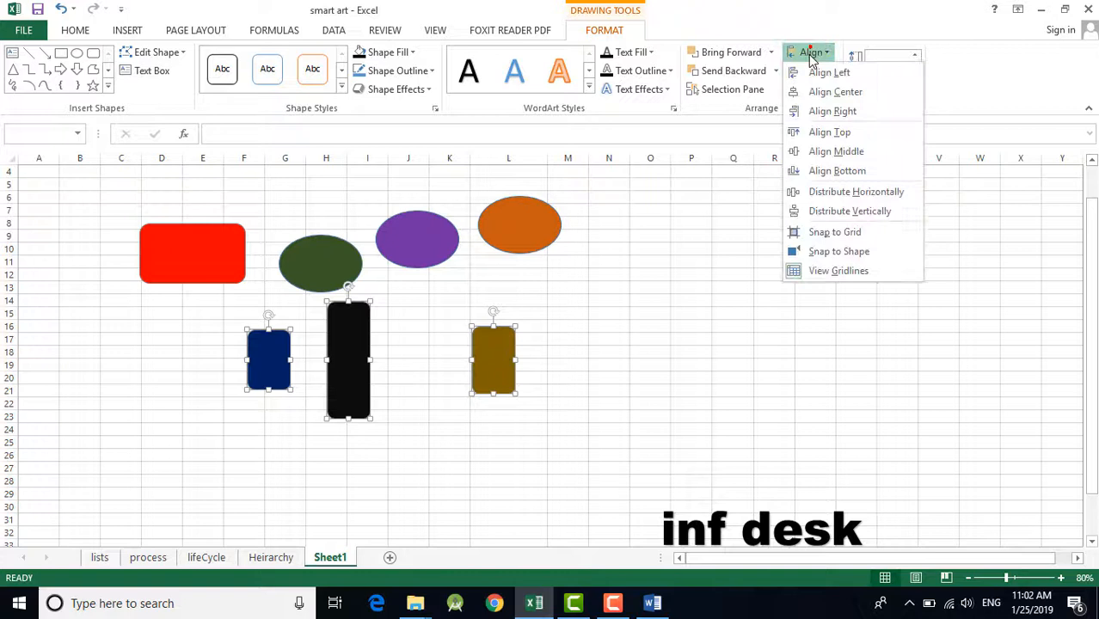
click(822, 172)
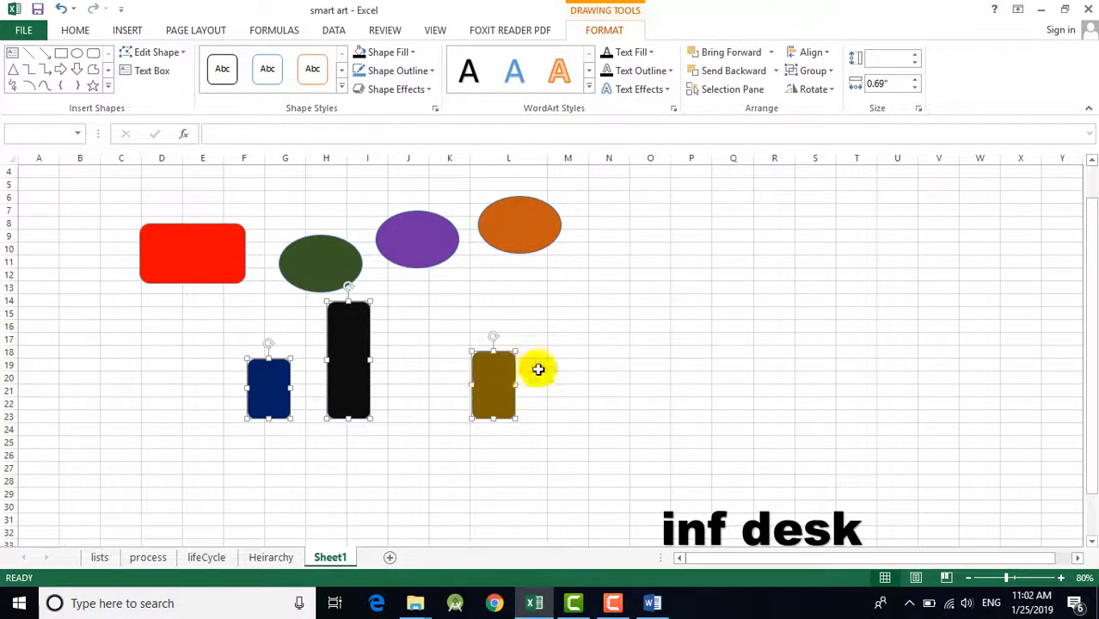
click(813, 53)
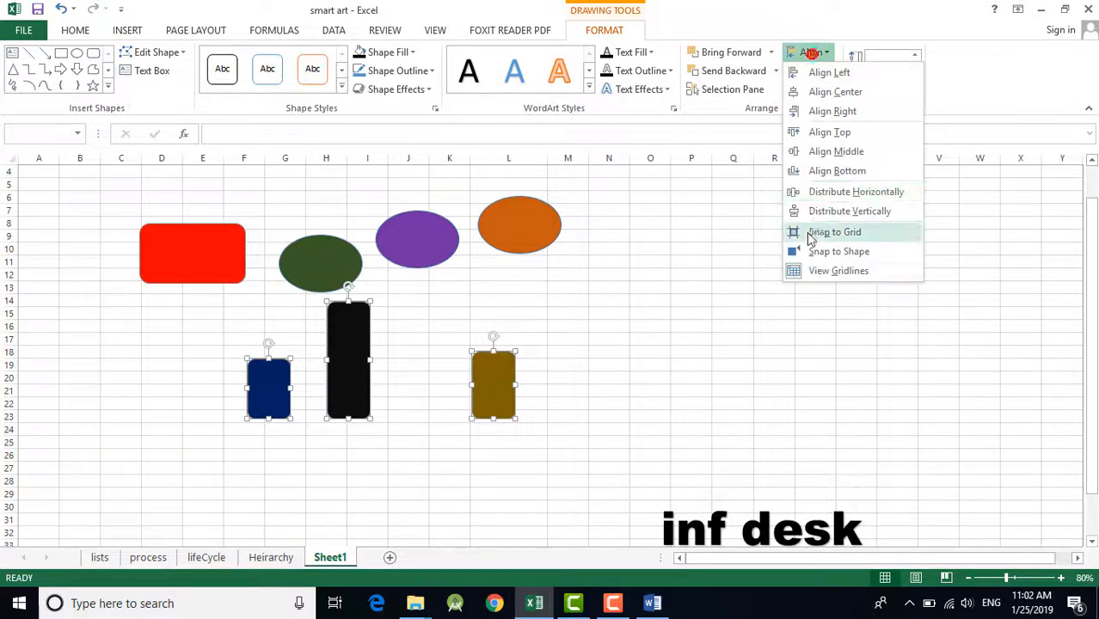
click(627, 365)
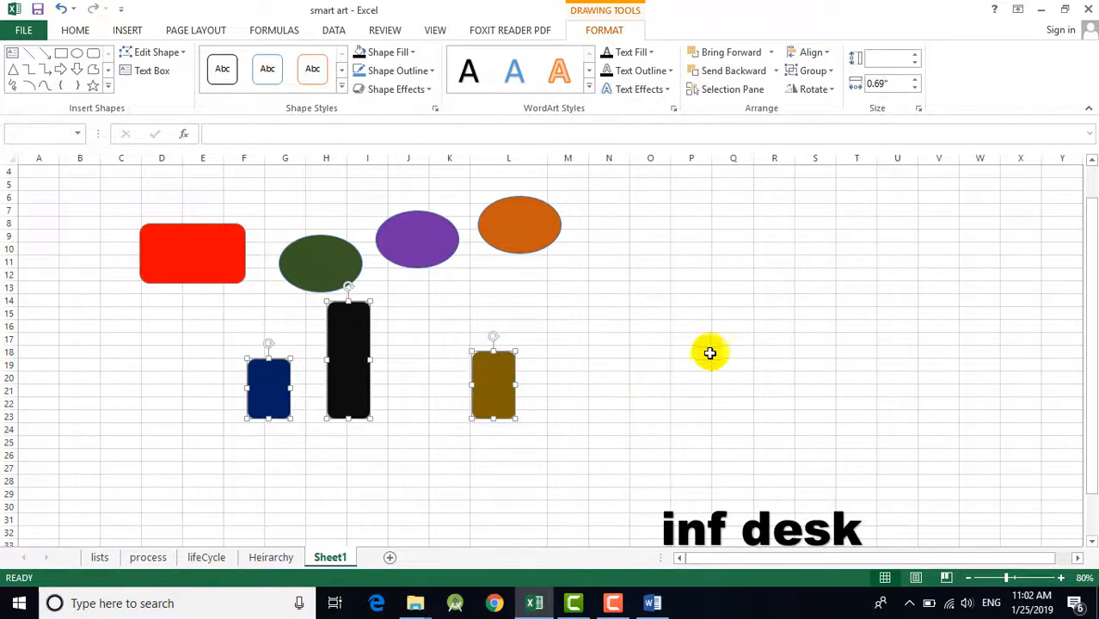
Step: Move the dark gold rectangle to columns Q–R, rows 12–17, and the dark blue one to columns E–F, rows 21–25
click(710, 354)
click(503, 404)
drag(477, 411, 760, 301)
drag(270, 405, 42, 402)
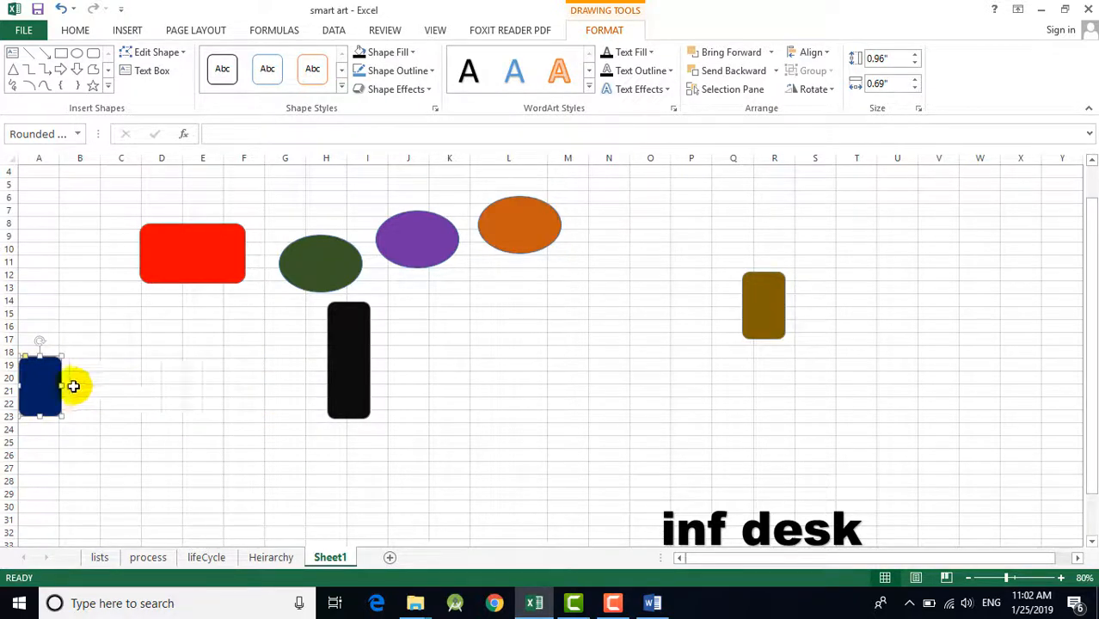
drag(129, 422, 206, 421)
Step: Spread the red rectangles to columns B–D and S–U, and the green, purple and orange ovals to around E–G, I–J and M–O
drag(179, 265, 869, 257)
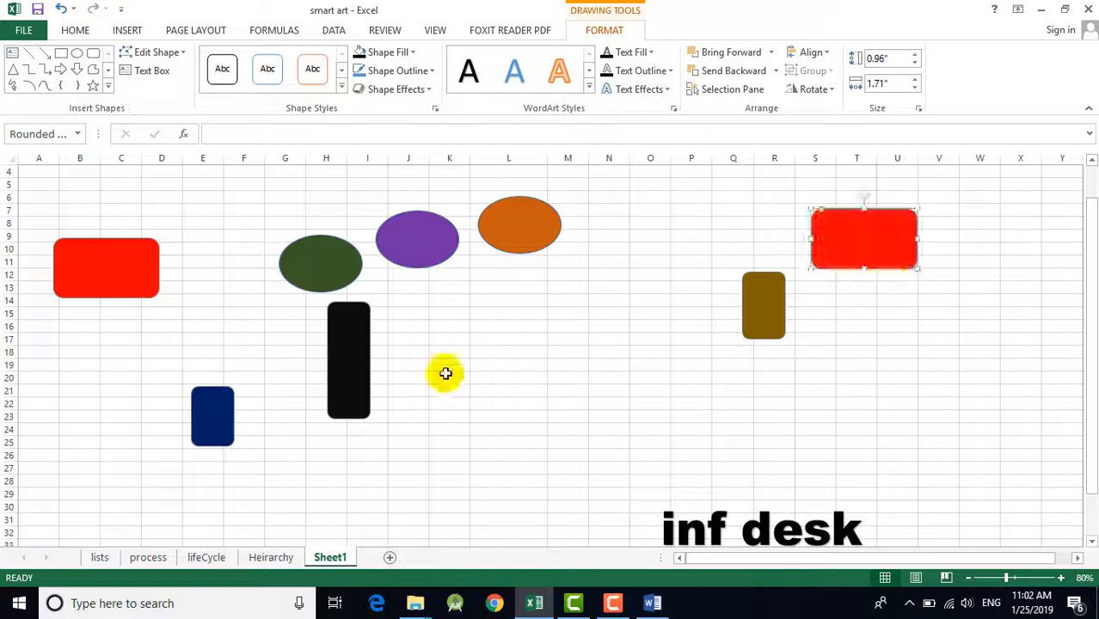
drag(267, 278, 184, 276)
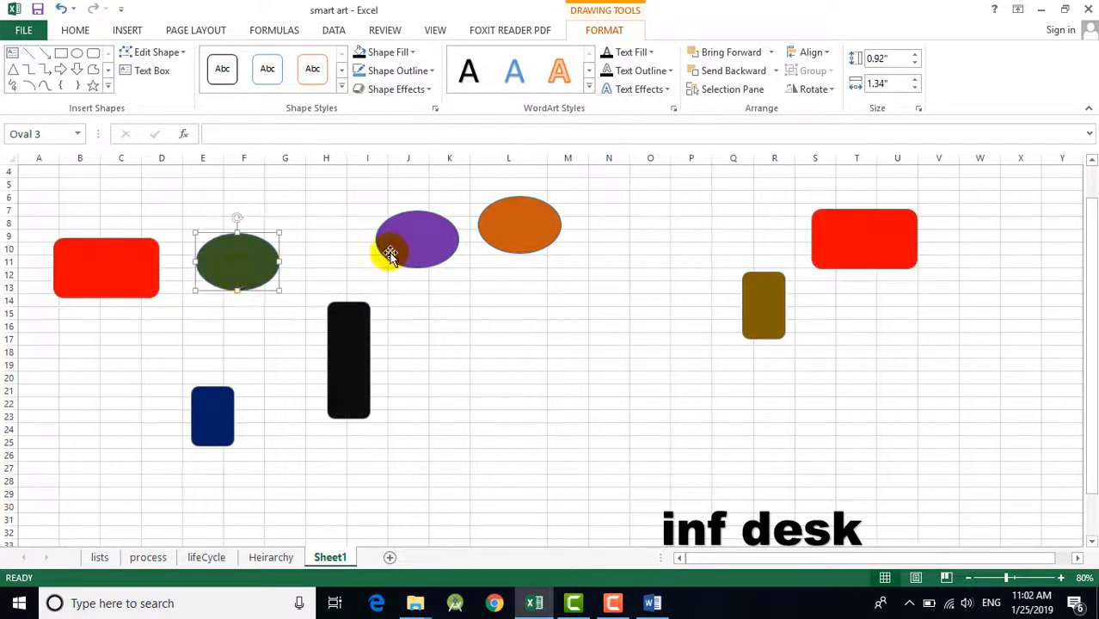
drag(388, 250, 391, 464)
drag(512, 234, 608, 390)
Step: Select all the rectangles and ovals on the sheet and align their top edges
click(752, 321)
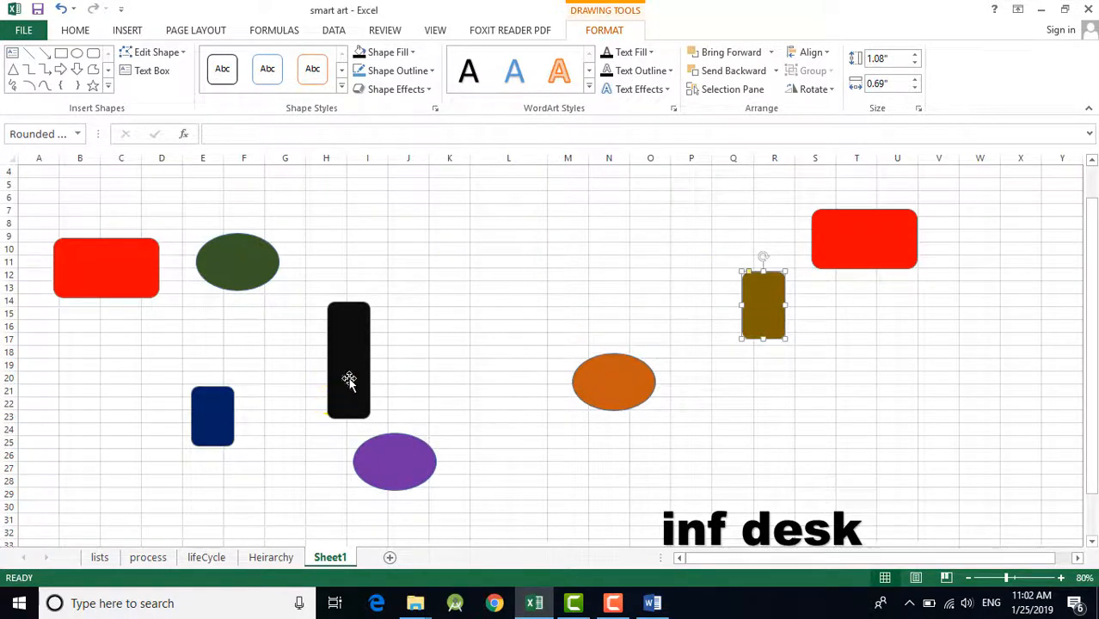
click(847, 246)
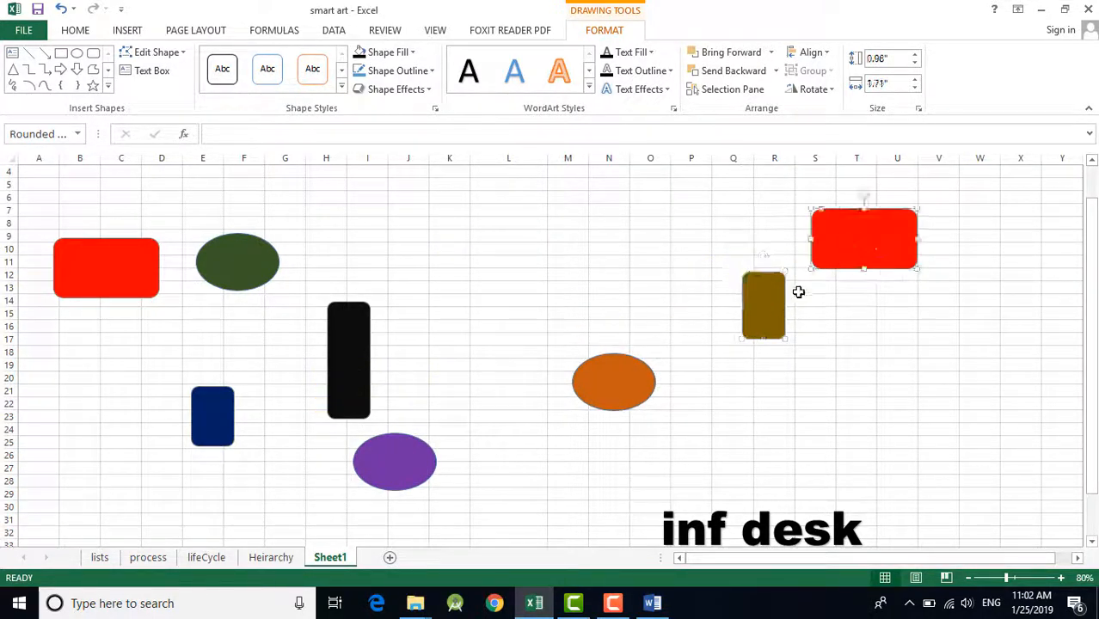
ctrl+click(758, 320)
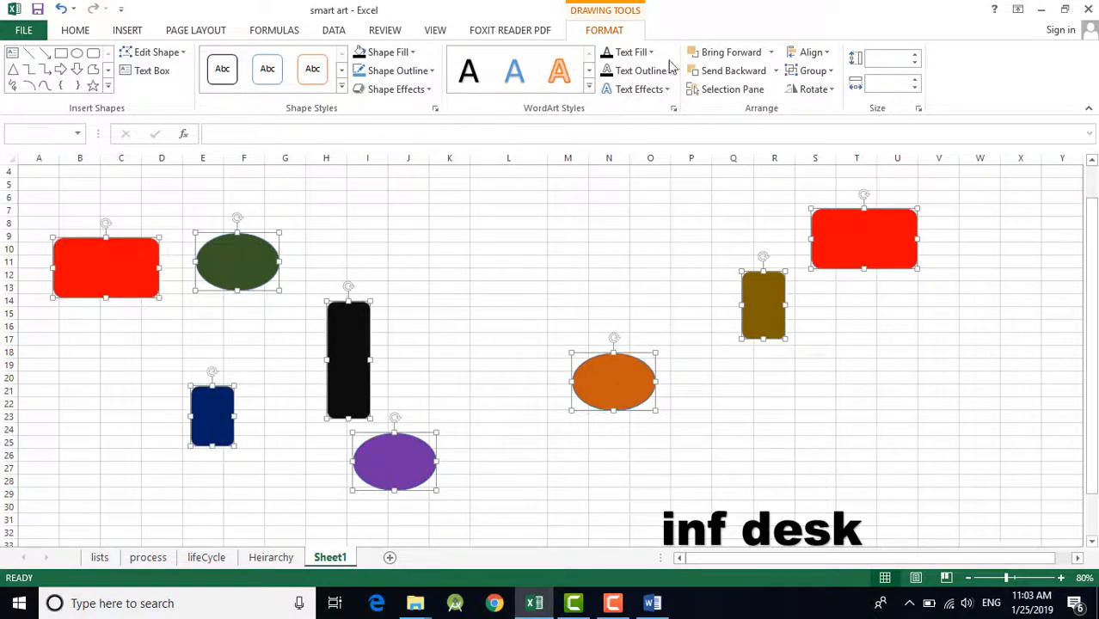
click(810, 52)
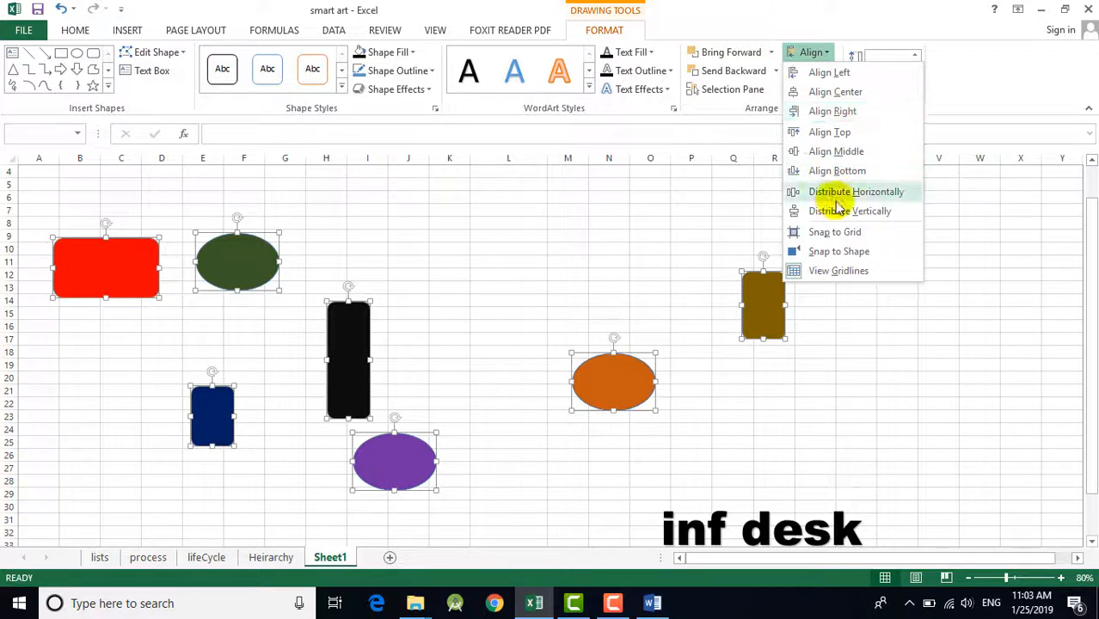
click(828, 134)
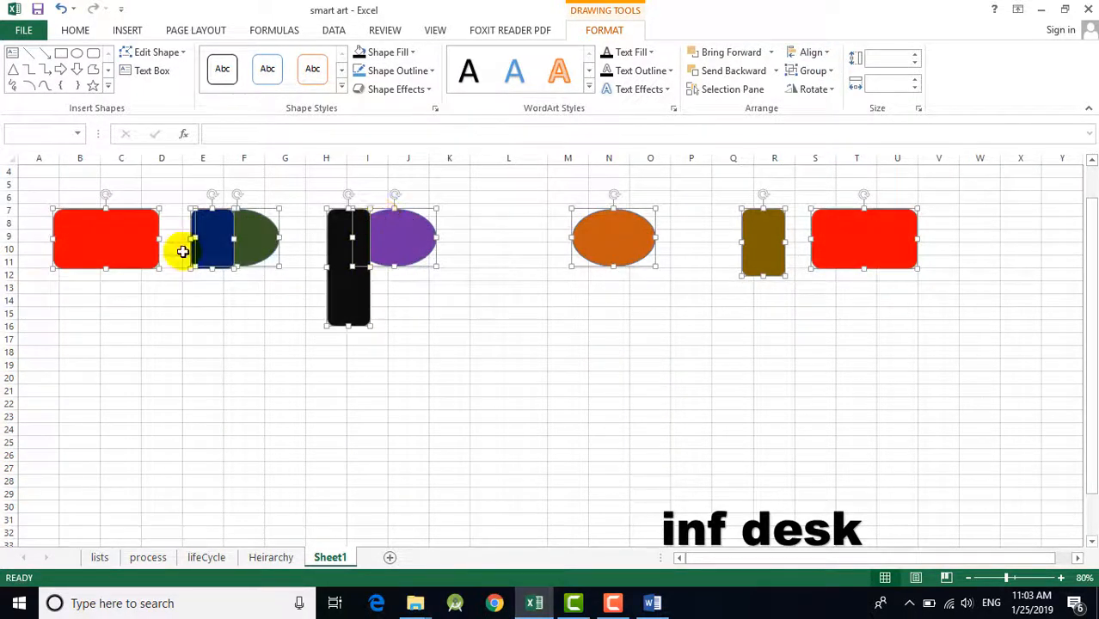
Step: Scatter the green, purple and orange ovals to around columns F–H, L–M and N–O, and the black rectangle to J–K, all at different heights
click(537, 313)
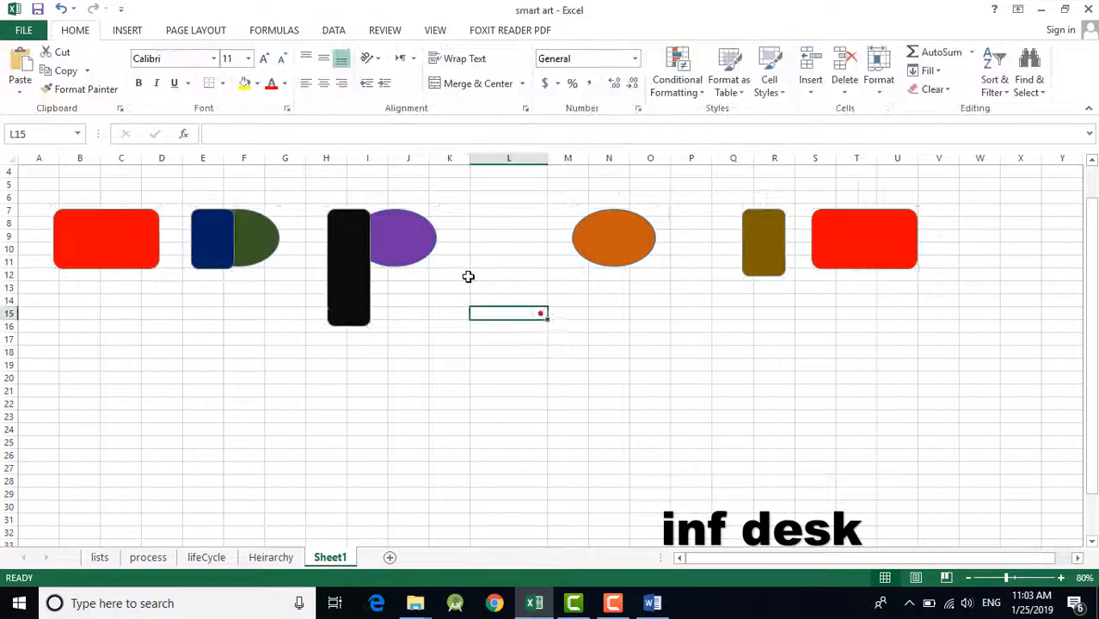
click(426, 259)
click(245, 238)
click(508, 264)
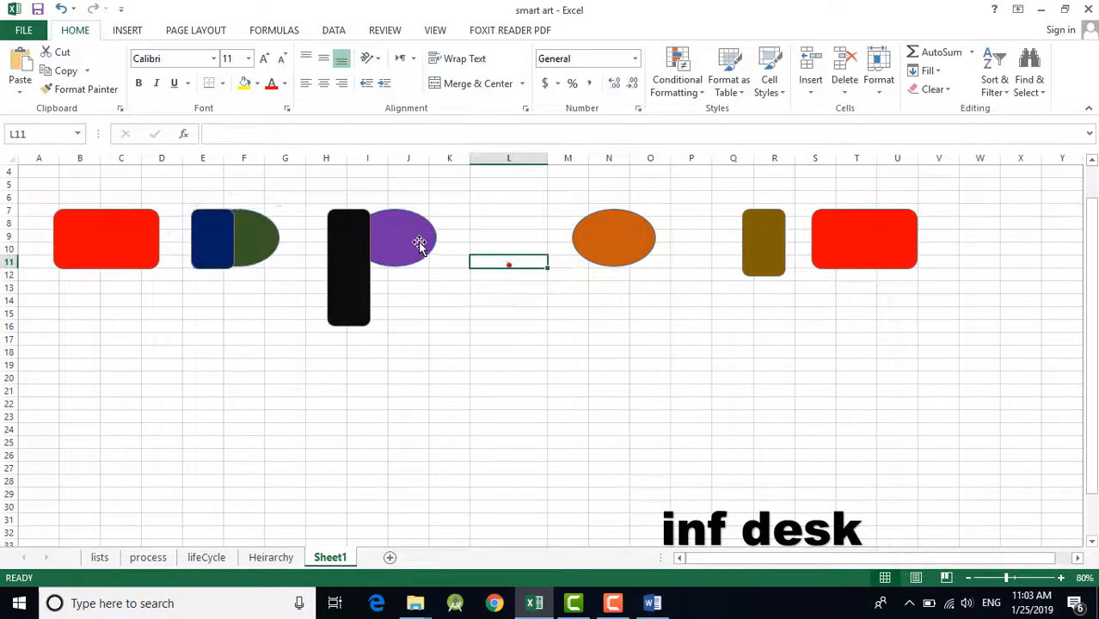
drag(419, 243, 462, 345)
drag(270, 238, 295, 344)
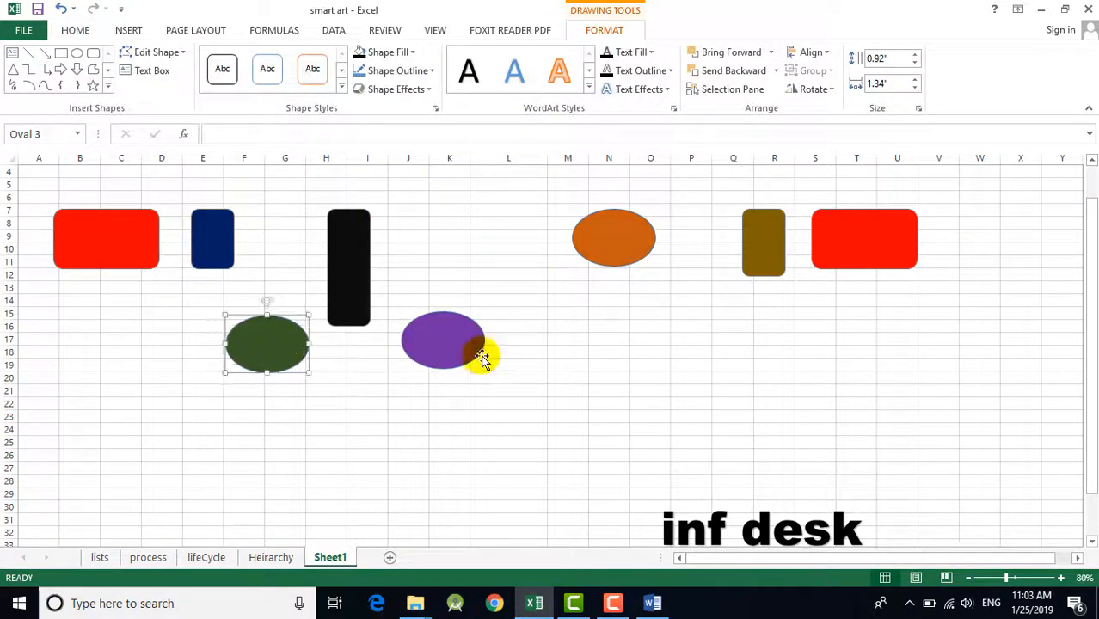
drag(481, 358, 563, 390)
drag(349, 287, 422, 361)
drag(638, 240, 653, 280)
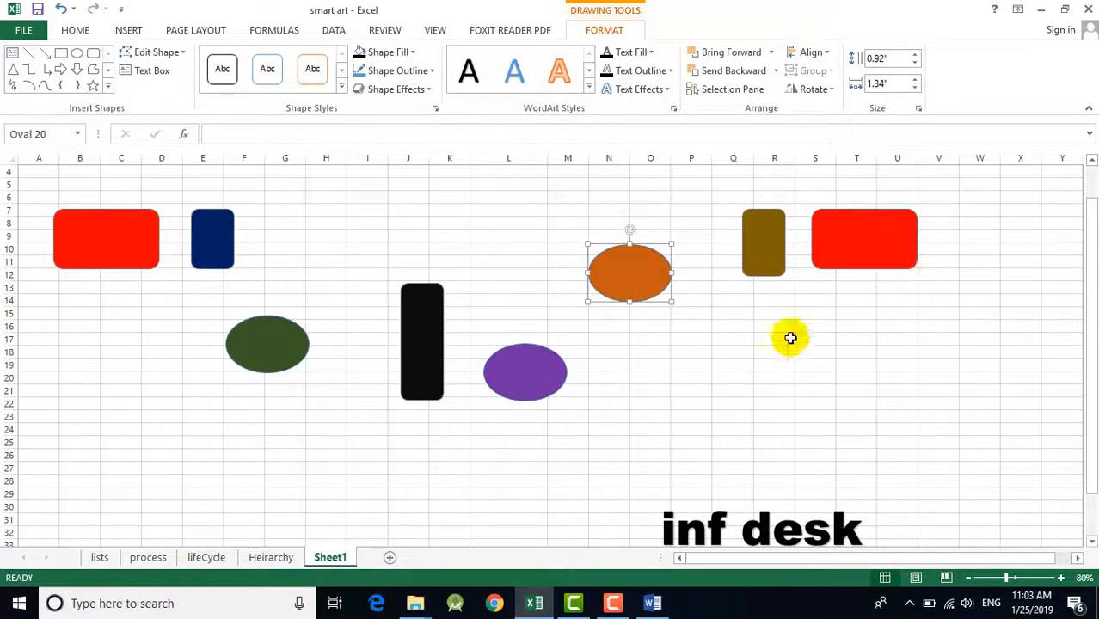
Step: Select all the scattered rectangles and ovals together and apply Align Top
click(142, 256)
shift+click(200, 262)
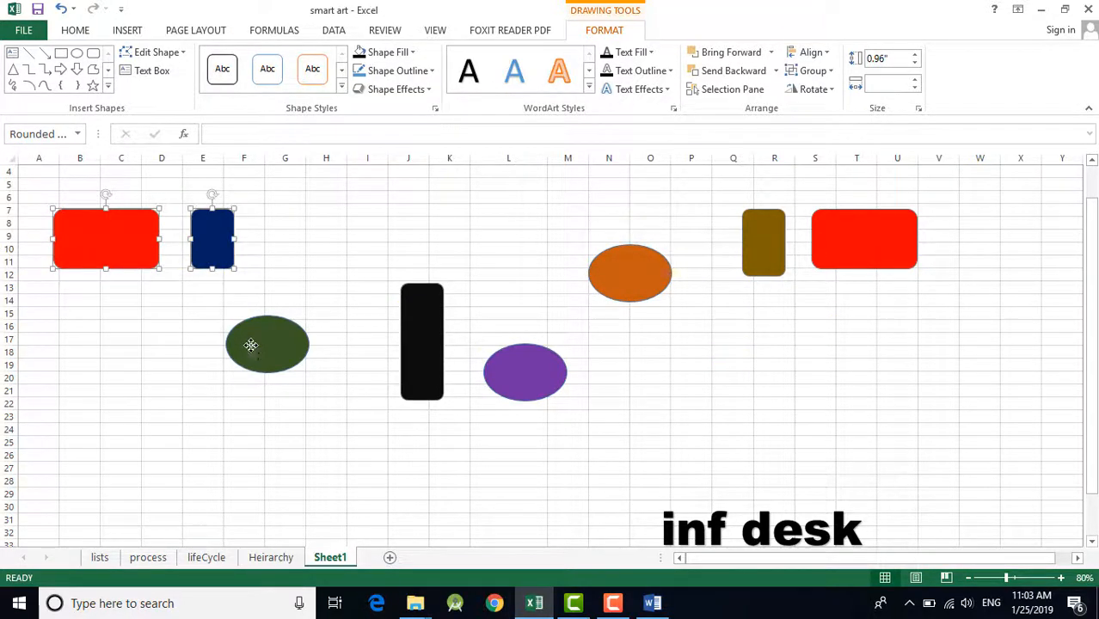
drag(624, 304, 625, 299)
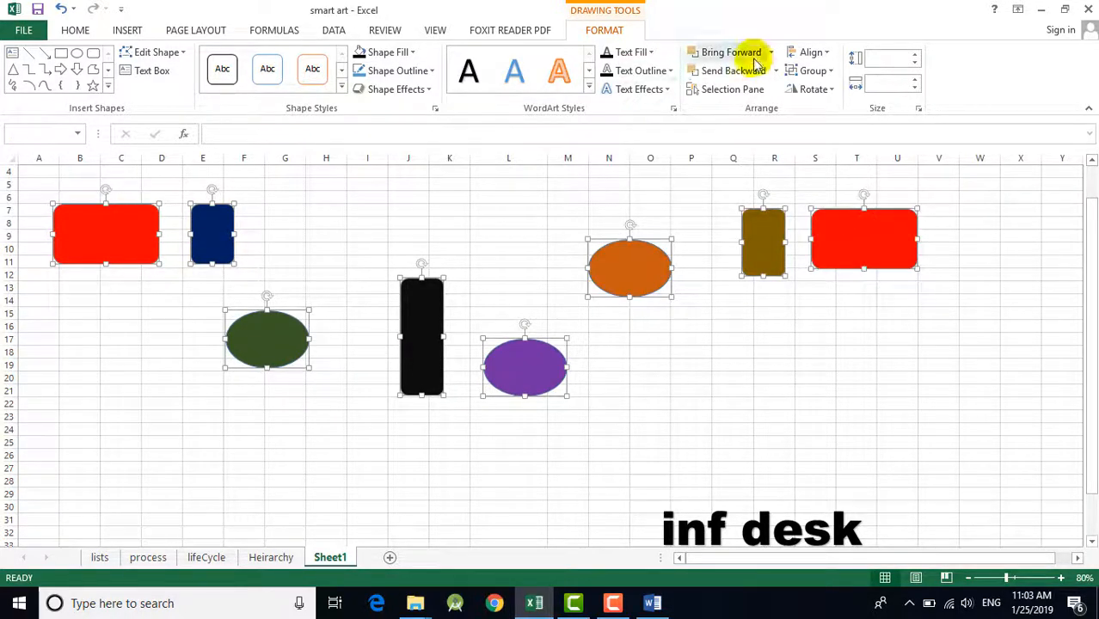
click(808, 52)
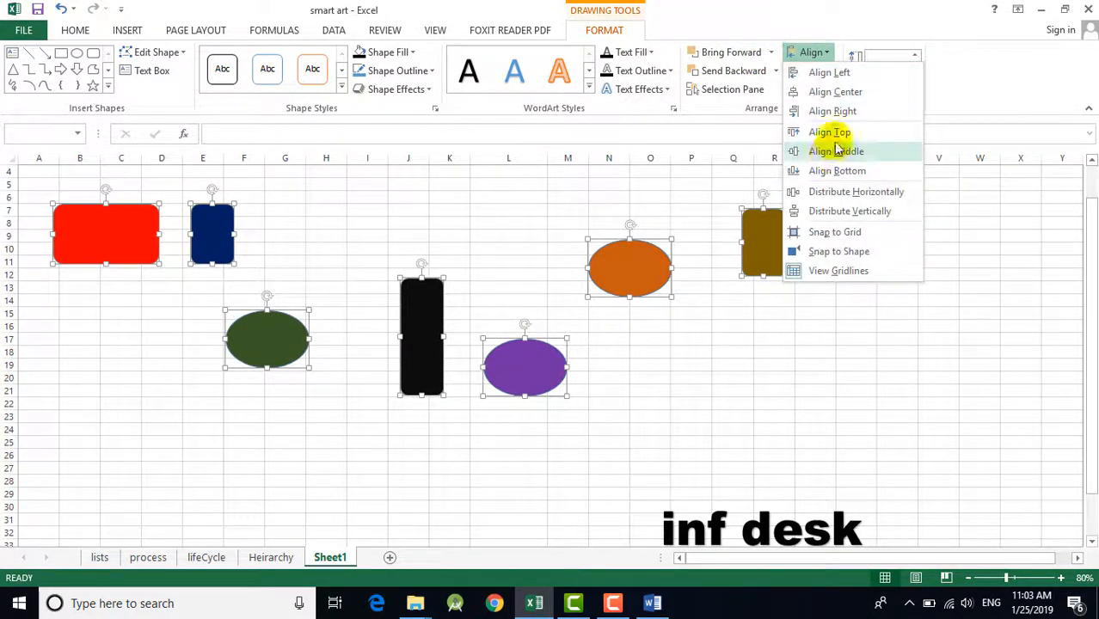
click(827, 130)
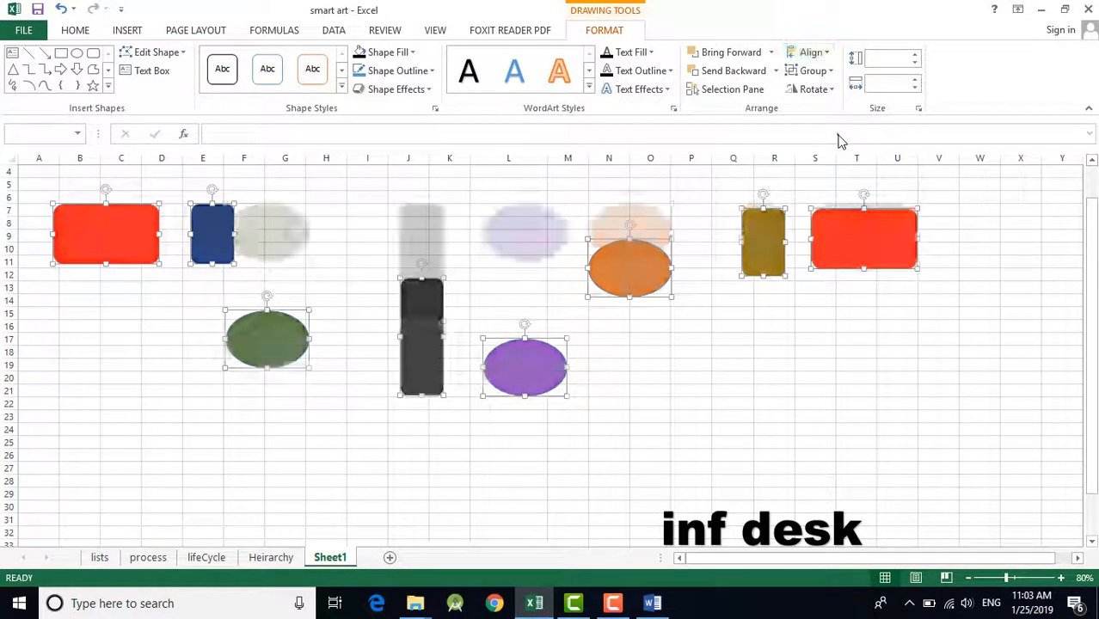
Step: Move the green oval clear of the dark blue rectangle, and apply Align Bottom to all the rectangles and ovals
click(327, 352)
drag(282, 252, 307, 247)
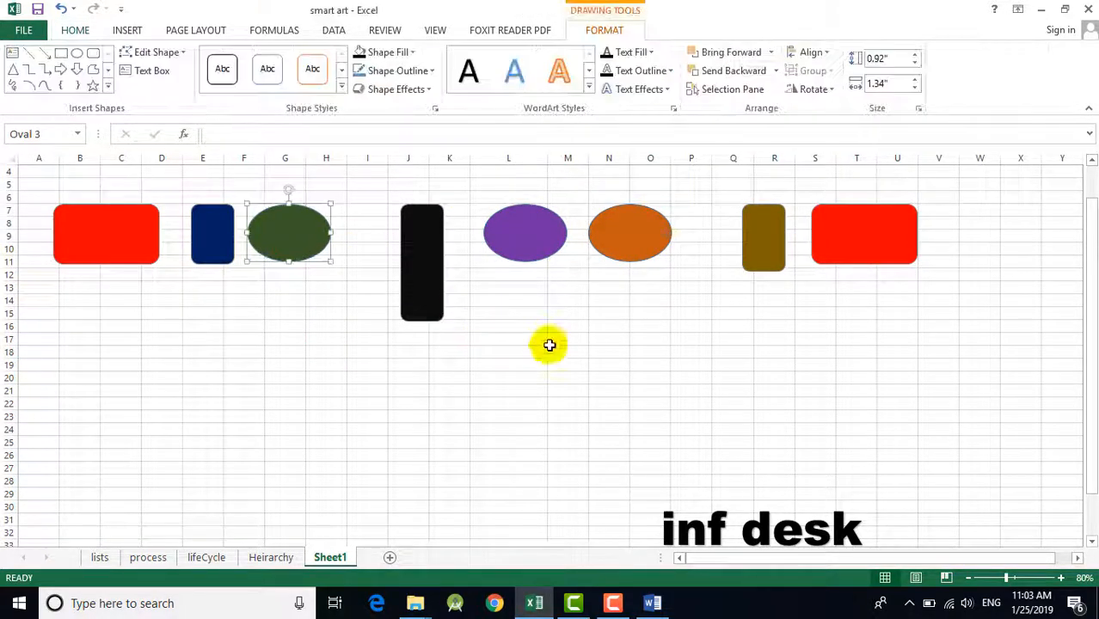
click(129, 252)
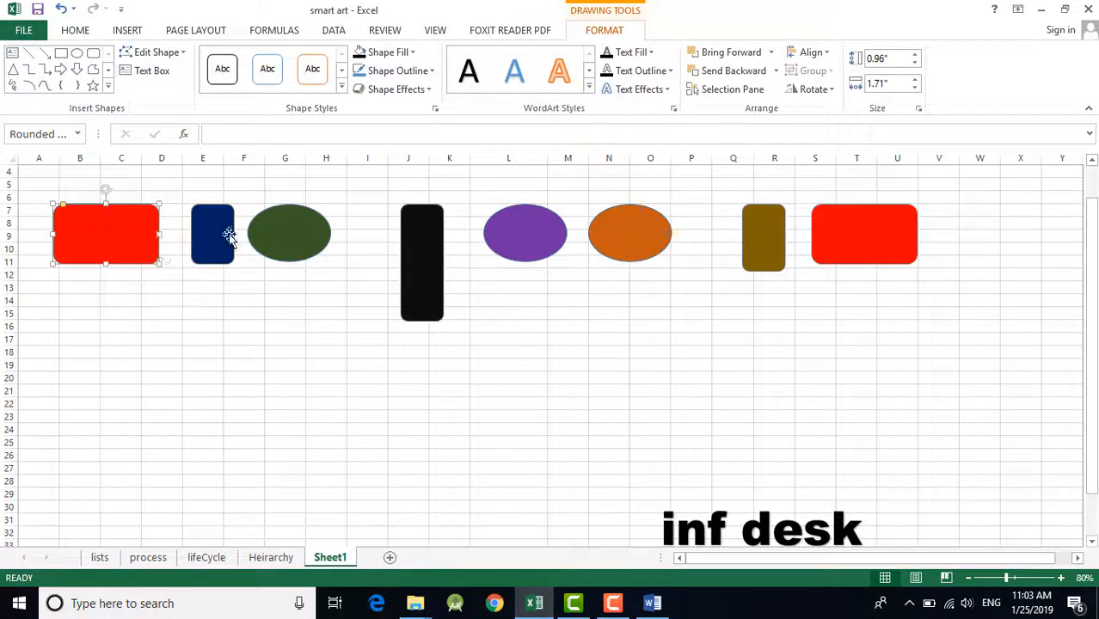
shift+click(291, 229)
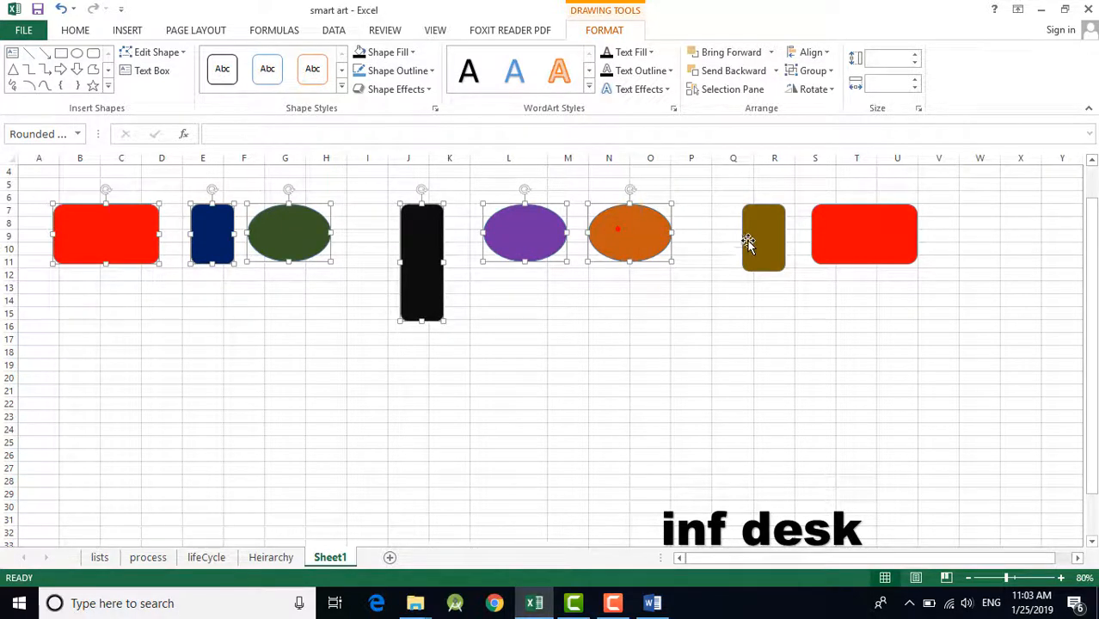
click(811, 53)
click(827, 171)
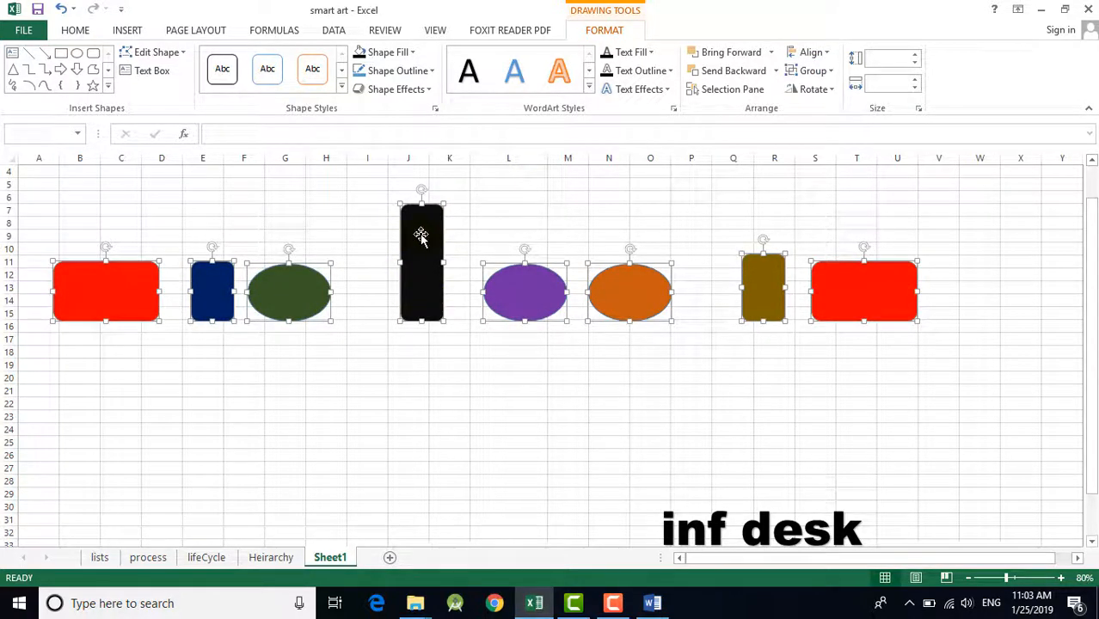
Step: Apply Align Middle to all the selected shapes and clear the selection
click(809, 52)
click(834, 152)
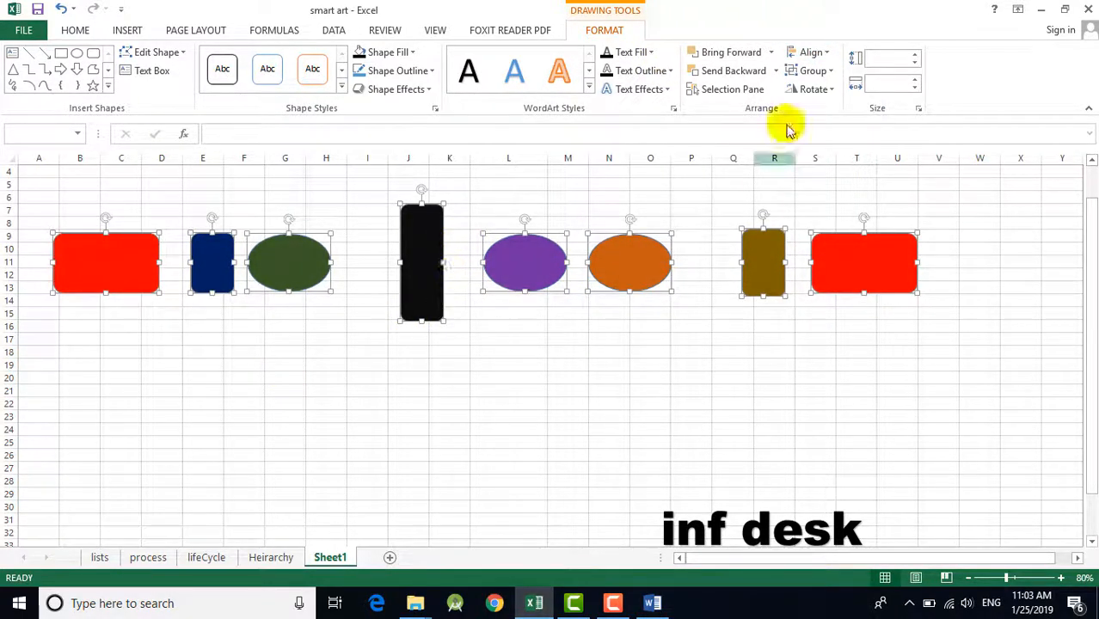
click(812, 54)
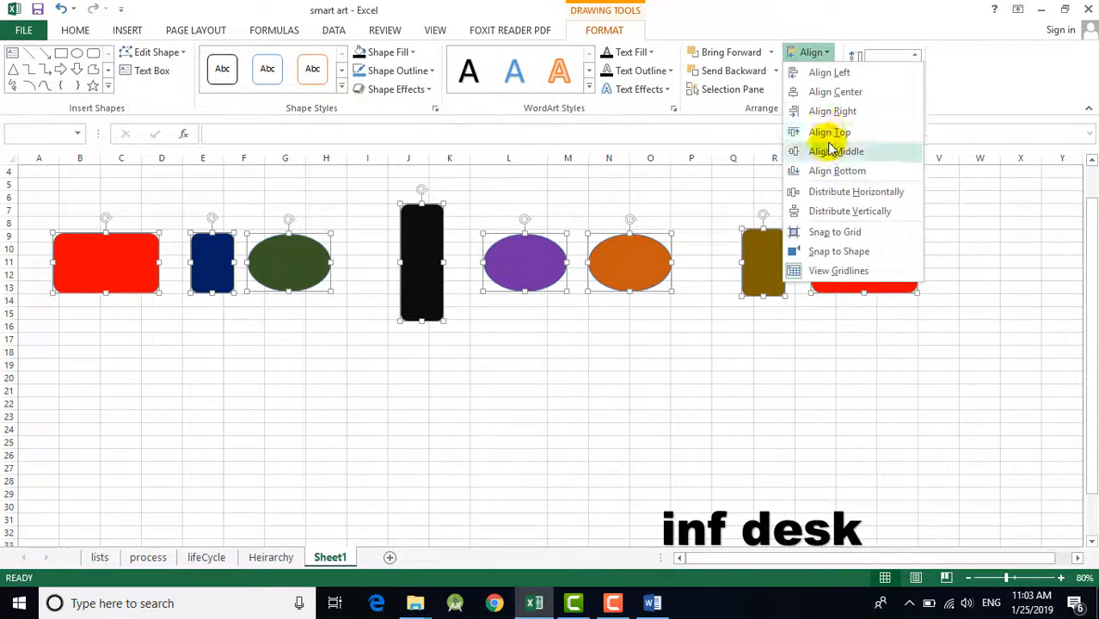
click(673, 426)
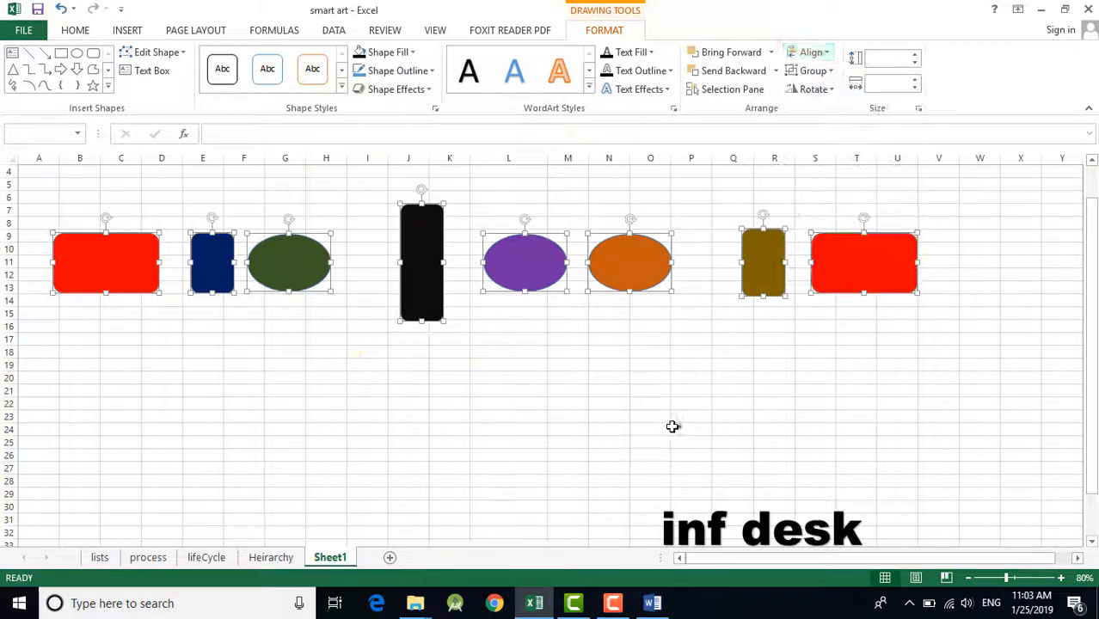
click(632, 442)
Step: Move the black rectangle below the row of shapes and reshape it into a wide bar across columns H–K, rows 25–28
click(526, 277)
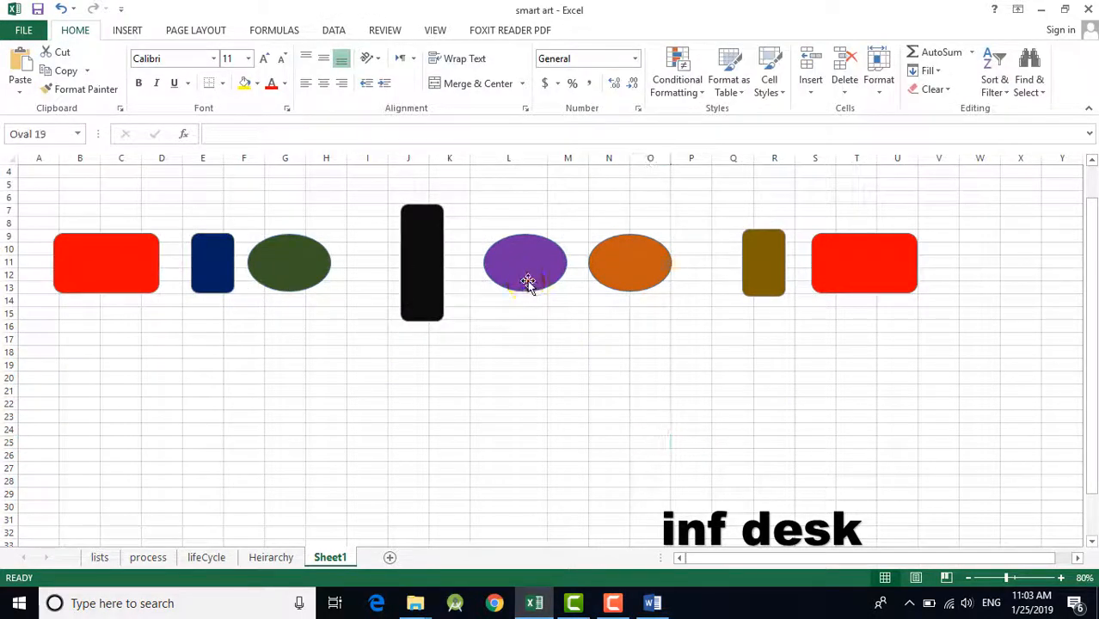
drag(427, 294, 383, 387)
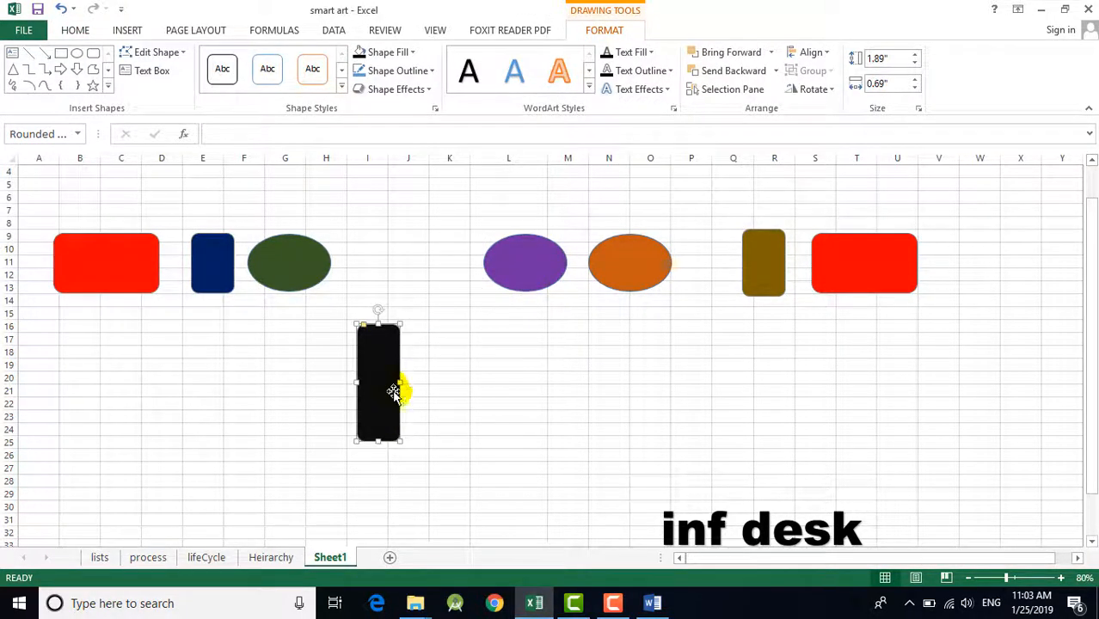
drag(378, 444, 428, 481)
Step: Stack the leftmost red rectangle above the black bar at rows 19–23 and the dark blue one below it at column I, rows 32–36
click(129, 273)
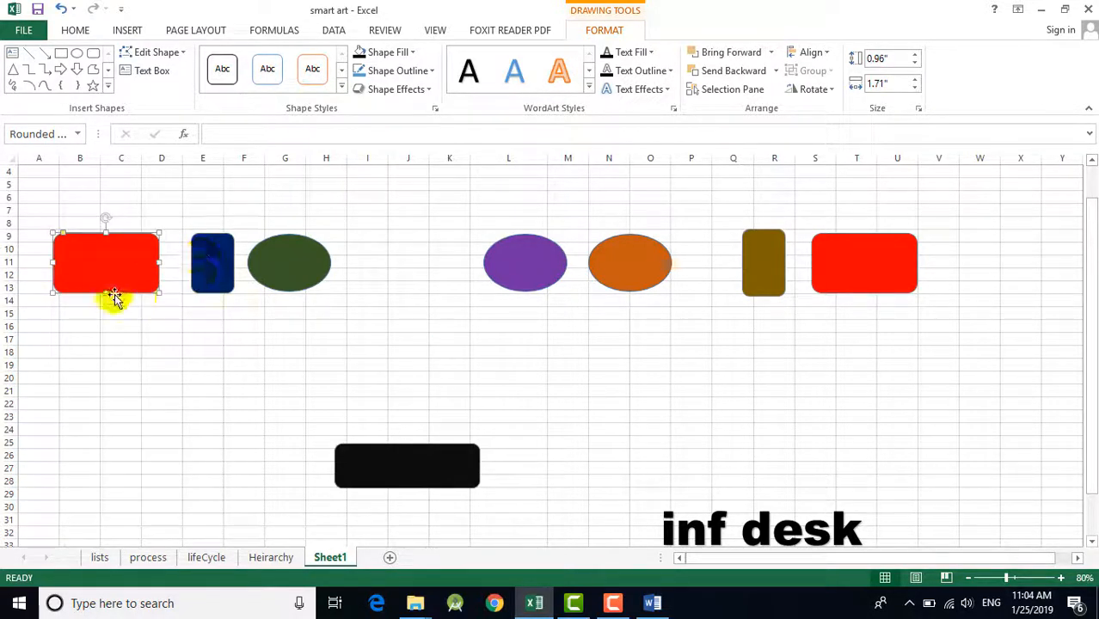
drag(114, 296, 387, 427)
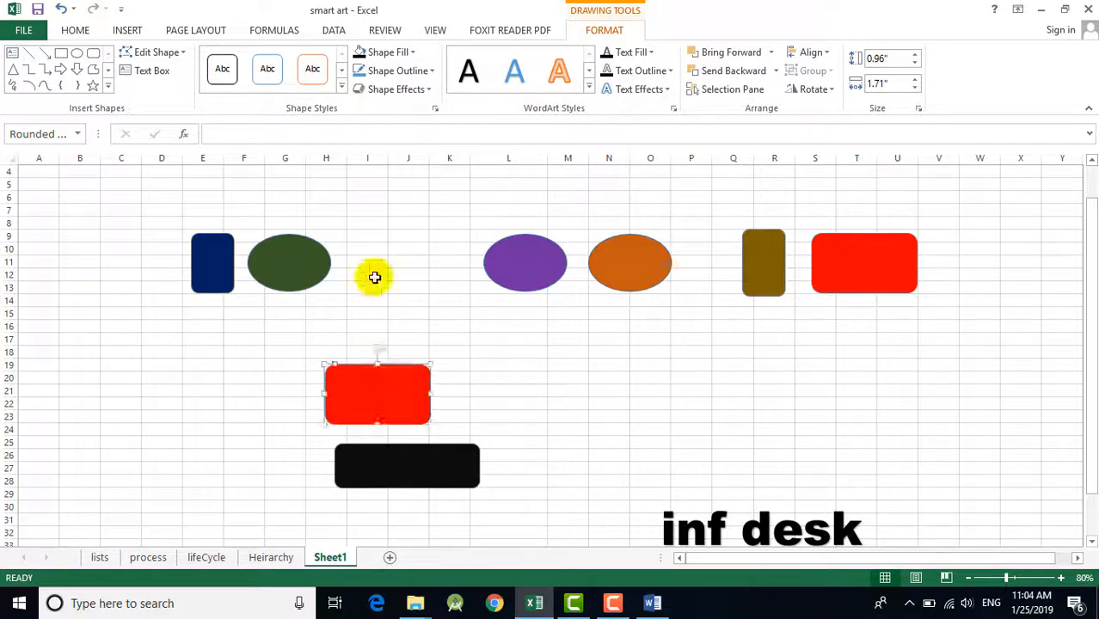
drag(222, 285, 372, 454)
scroll(809, 234, up, 3)
scroll(774, 459, down, 2)
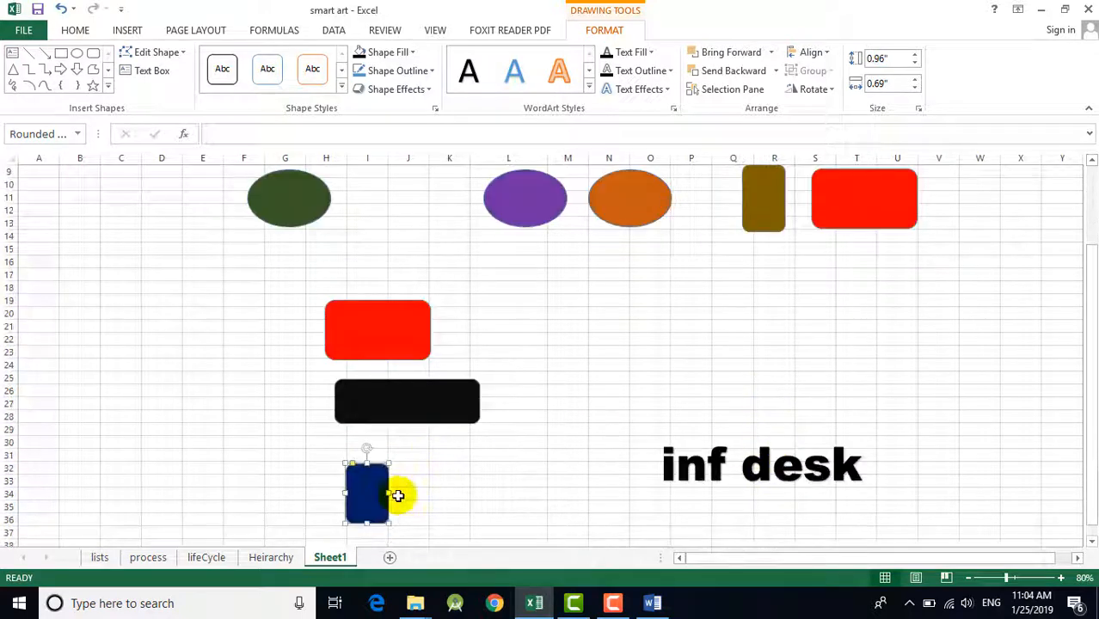
Step: Select the stacked dark blue, black and red rectangles together and apply Align Left
ctrl+click(381, 398)
ctrl+click(385, 329)
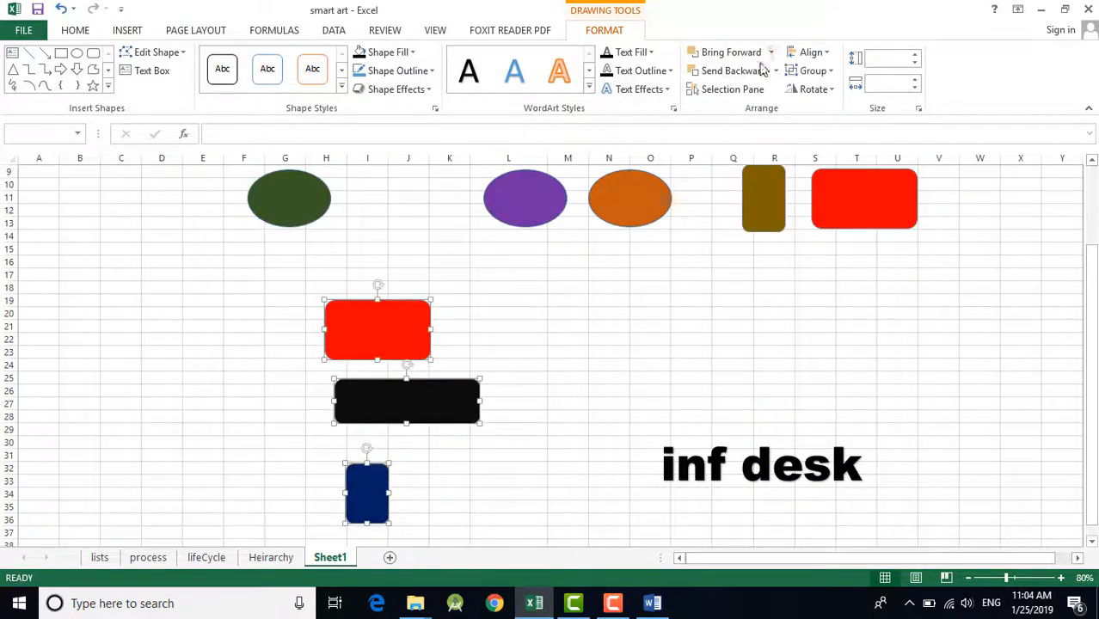
click(811, 51)
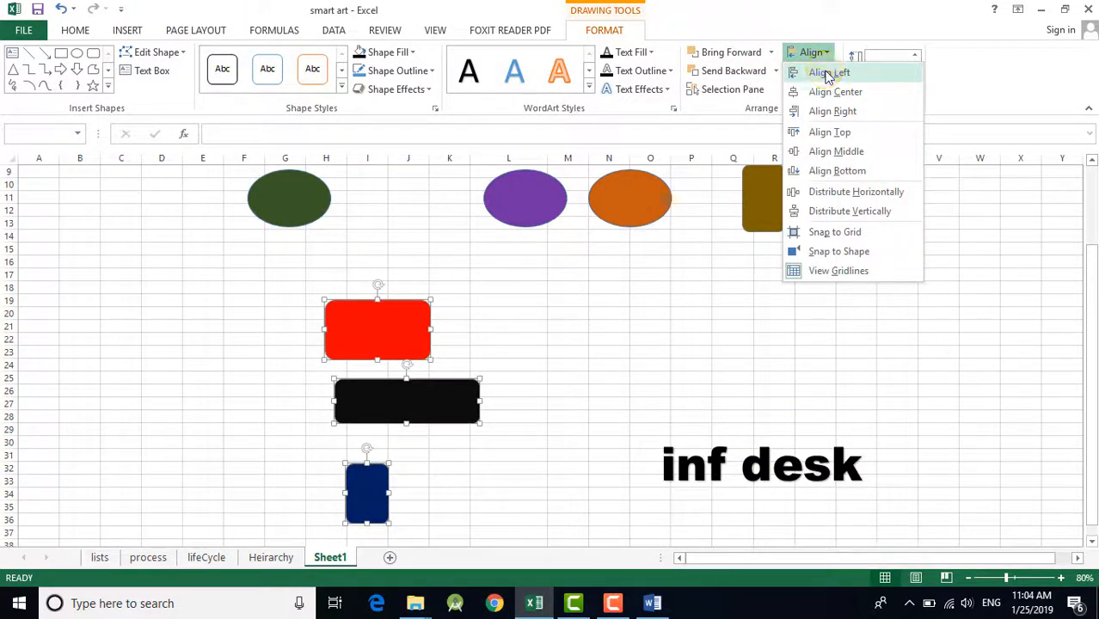
click(828, 74)
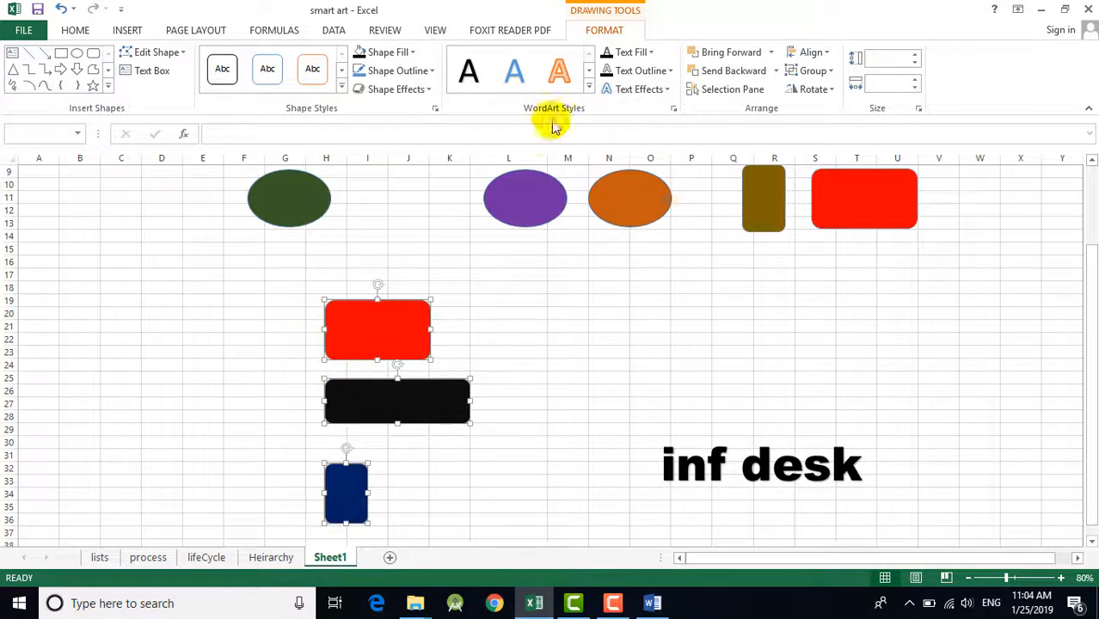
Step: Apply Align Right and Align Center in turn to the three stacked rectangles, and clear the selection
click(812, 52)
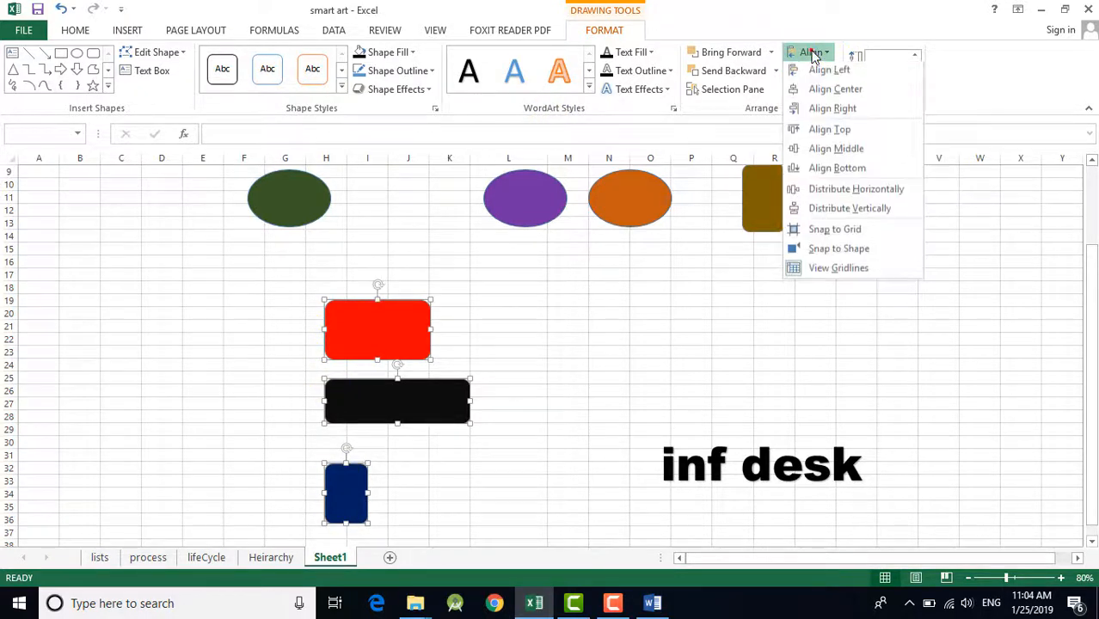
click(833, 112)
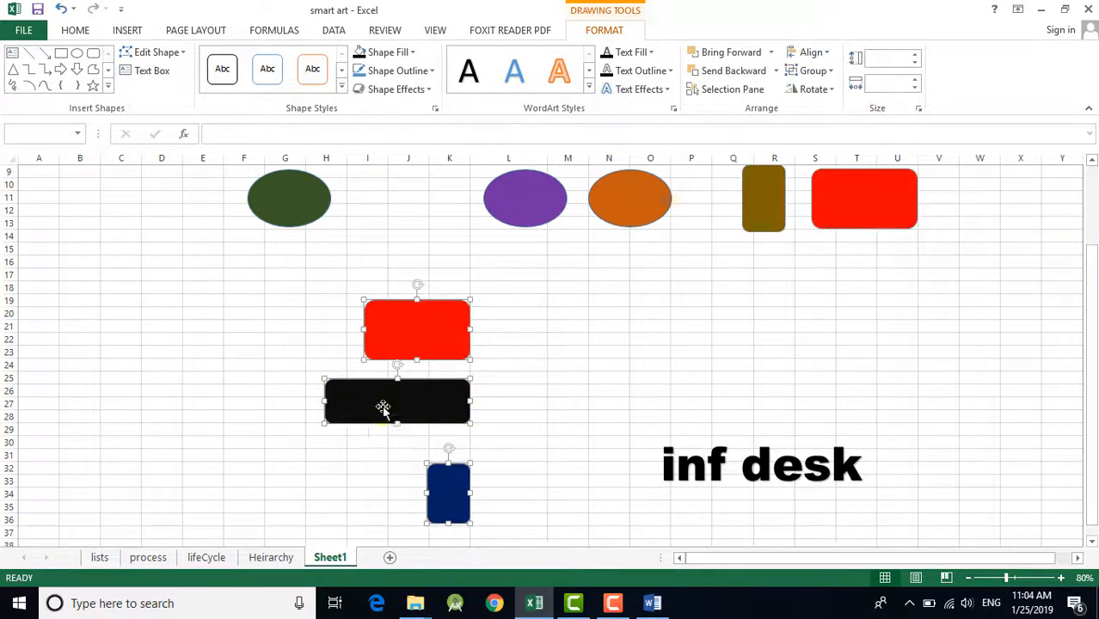
click(813, 53)
click(835, 92)
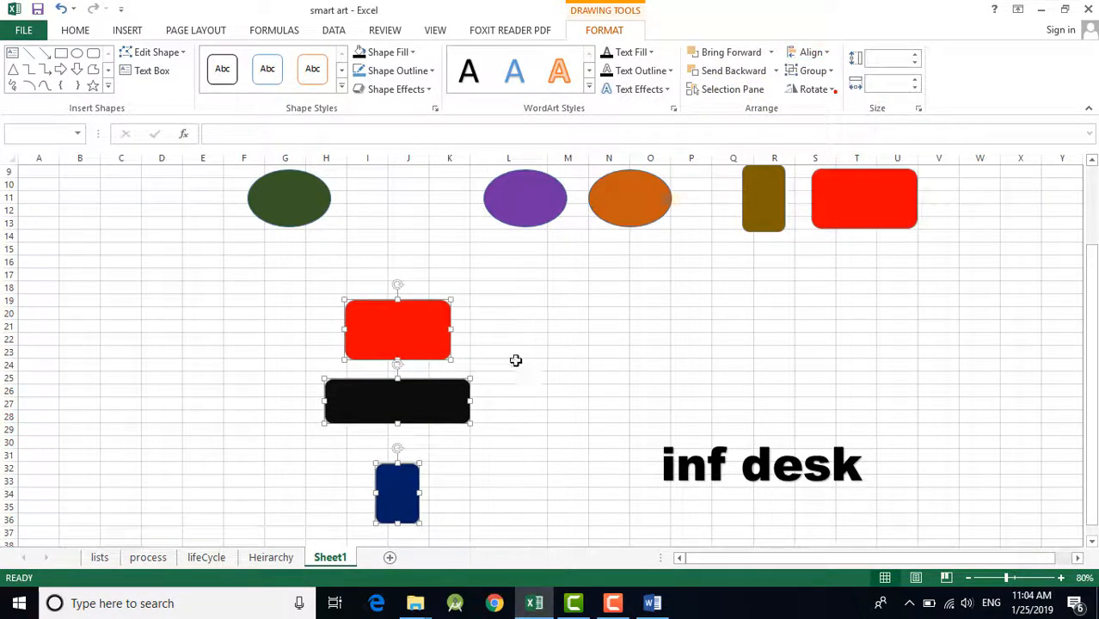
click(516, 378)
Step: Spread out the stacked rectangles: red to columns A–D, rows 12–16, black to rows 21–24, and dark blue to columns E–F, rows 18–22
scroll(606, 361, up, 2)
scroll(468, 371, down, 5)
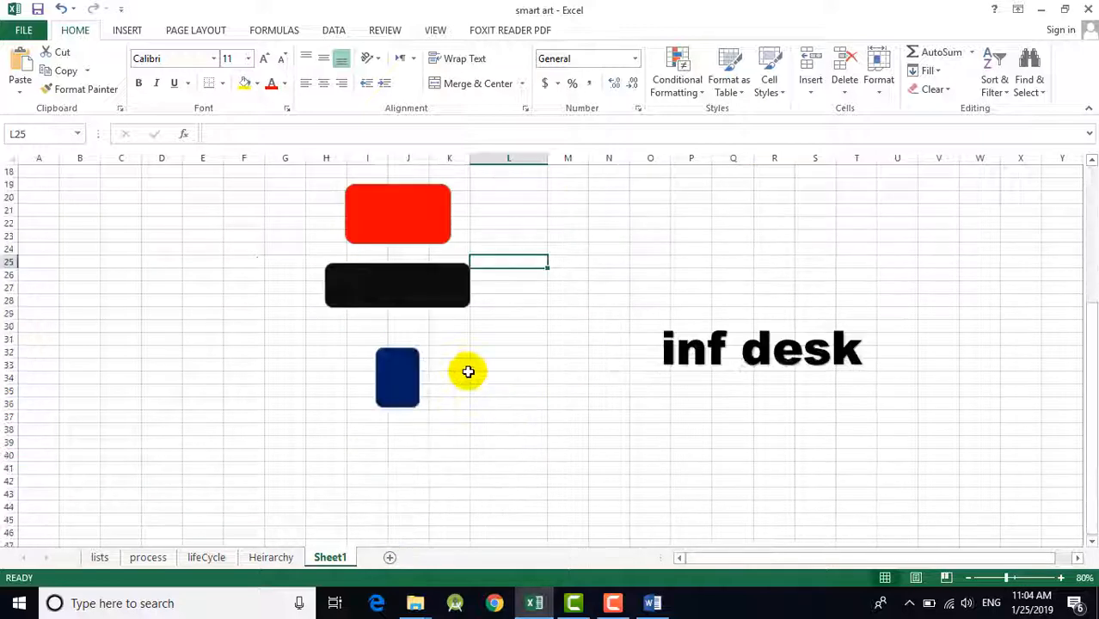
scroll(468, 372, up, 3)
drag(405, 350, 102, 262)
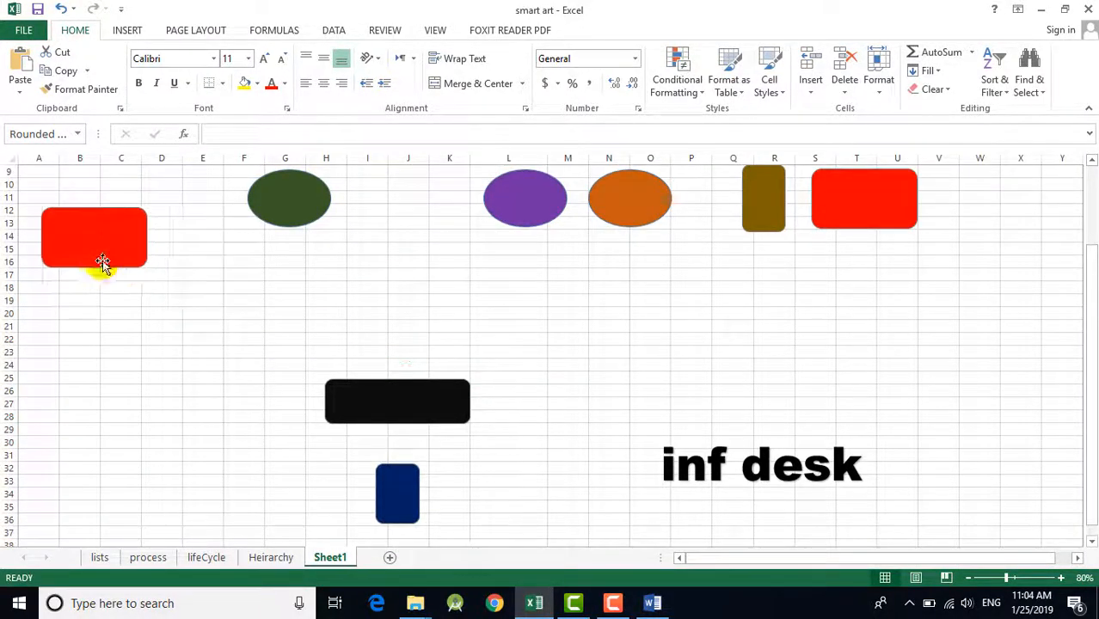
drag(381, 416, 385, 354)
drag(397, 506, 229, 335)
Step: Narrow the black rectangle to columns J–K, and move the green oval to columns I–K, rows 10–14
click(404, 345)
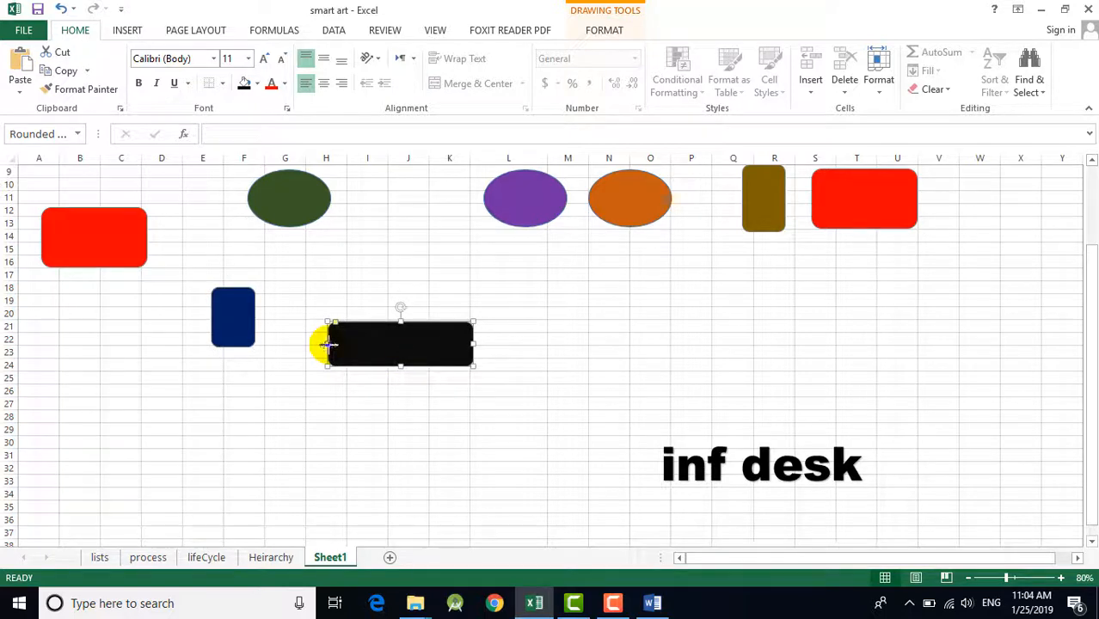
drag(330, 345, 396, 345)
scroll(736, 348, up, 3)
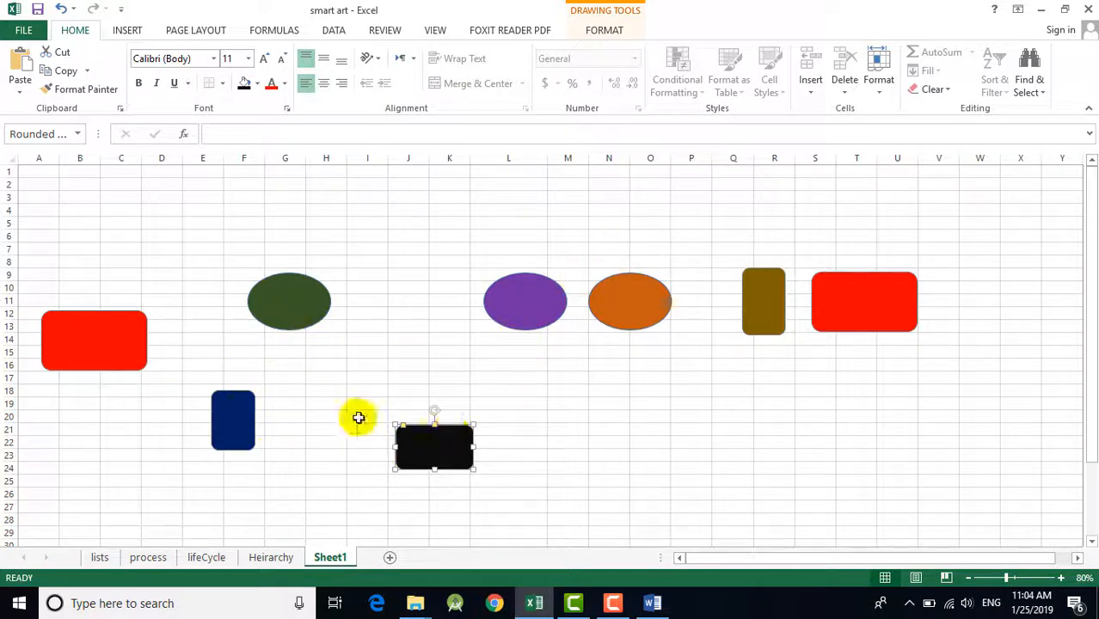
drag(301, 310, 396, 348)
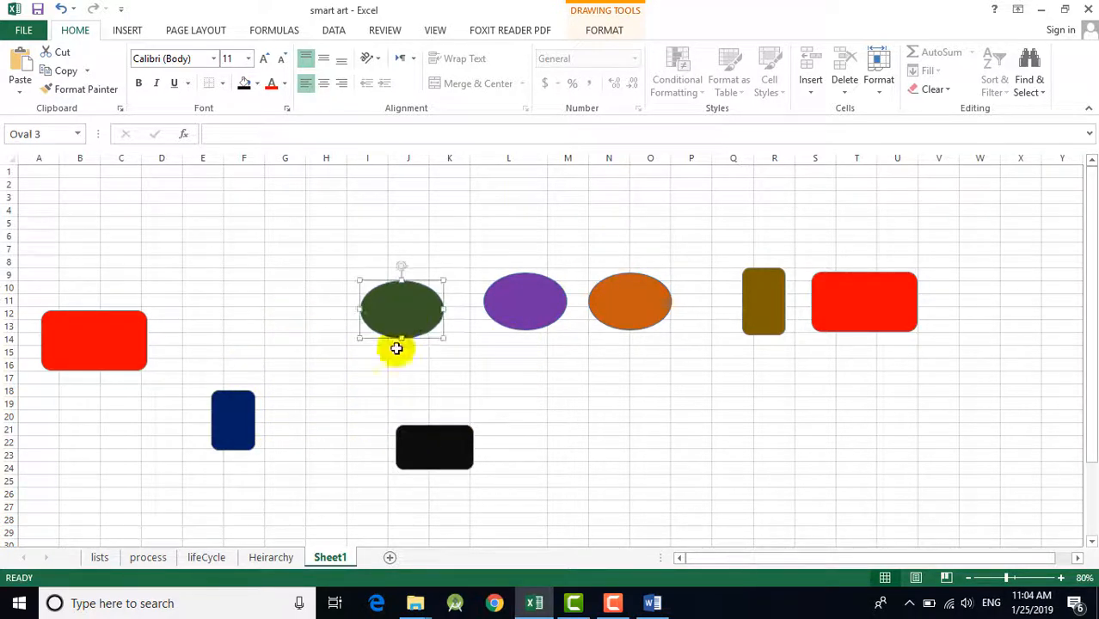
Step: Delete the black rectangle from the sheet
click(444, 448)
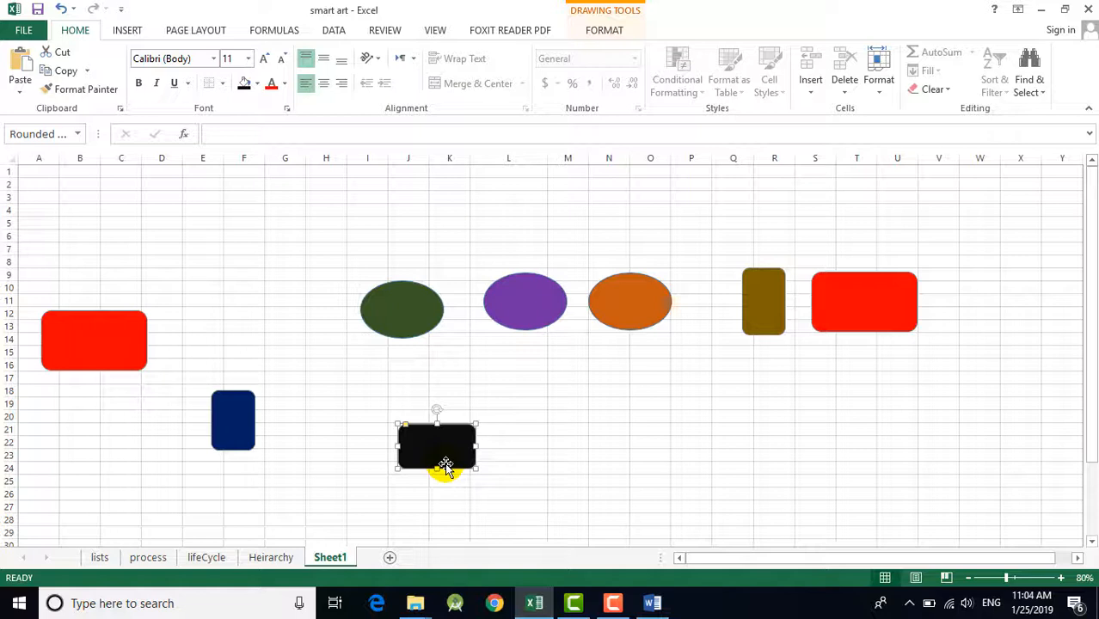
key(Delete)
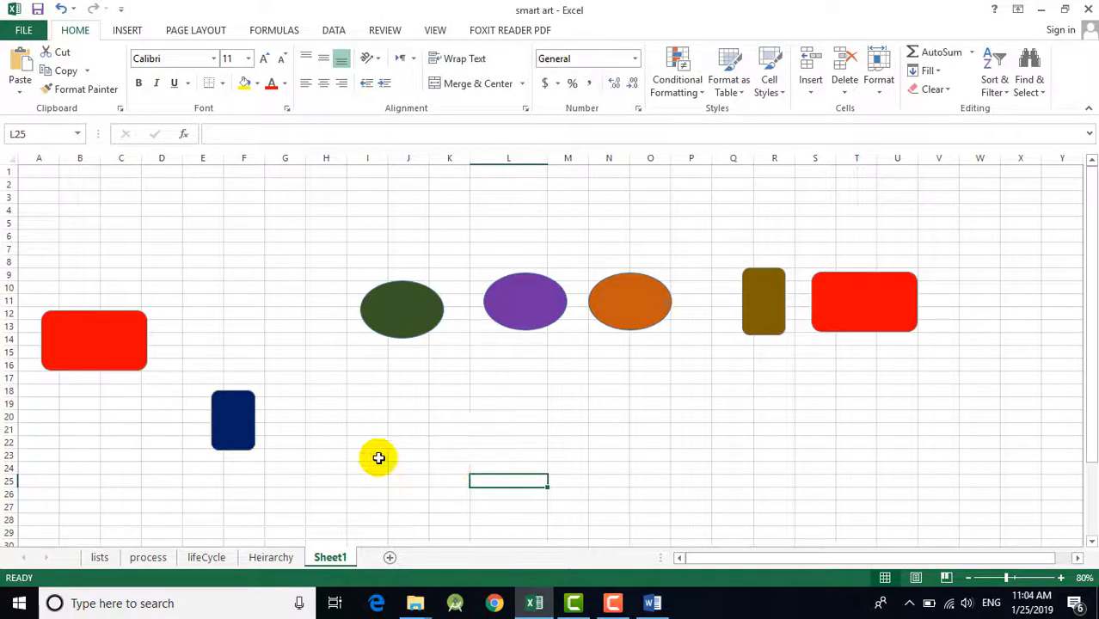
Step: Select all seven shapes on the sheet and apply Align Middle to them
click(224, 421)
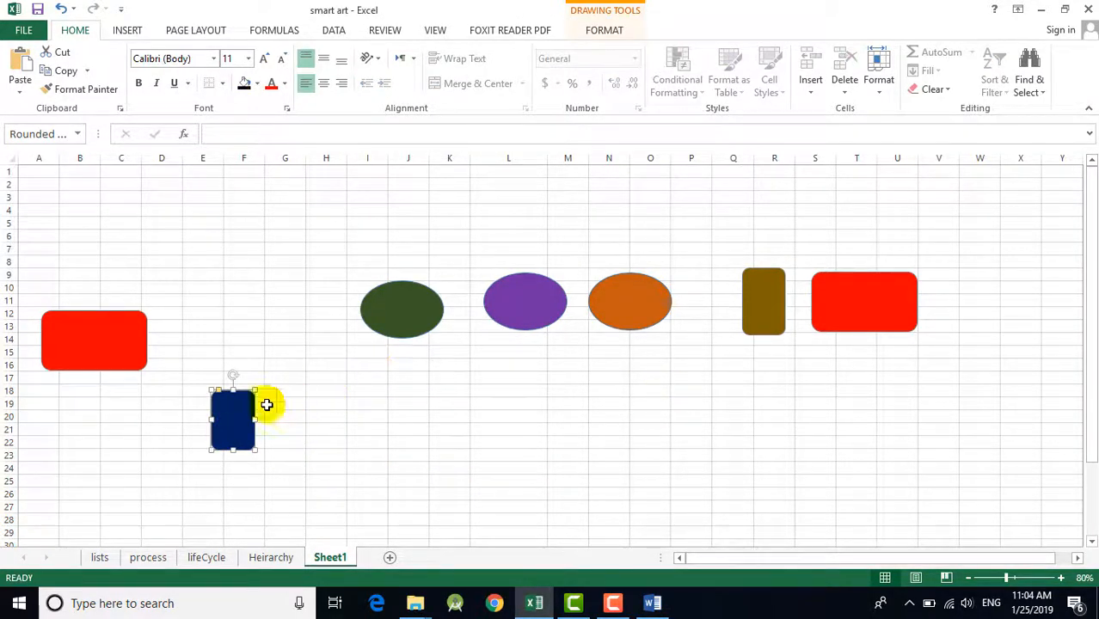
click(110, 349)
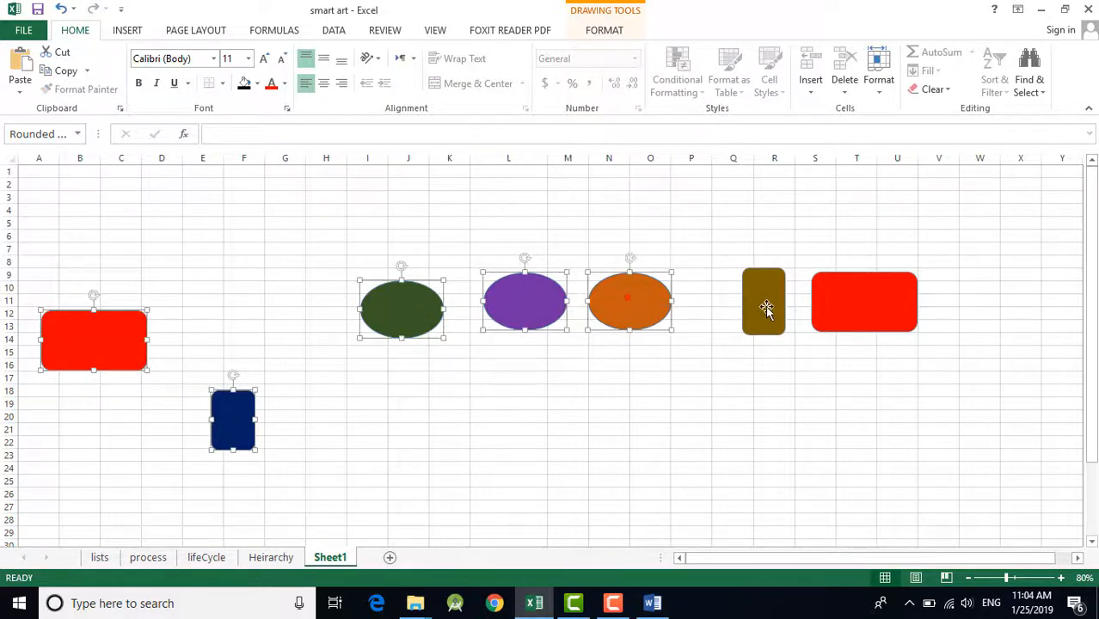
ctrl+click(765, 307)
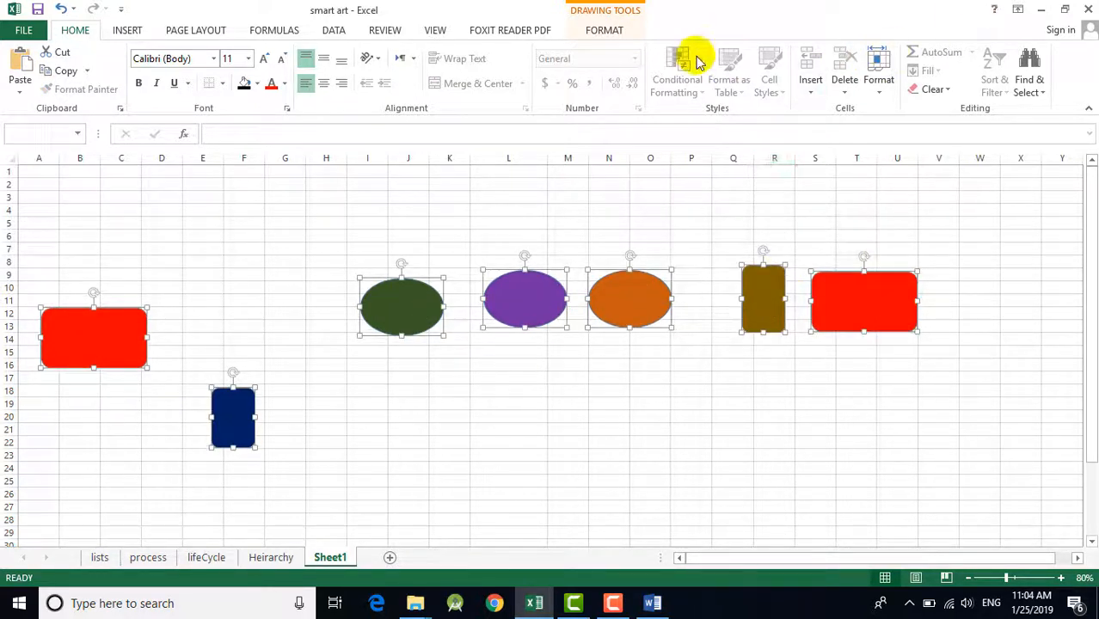
click(602, 31)
click(812, 52)
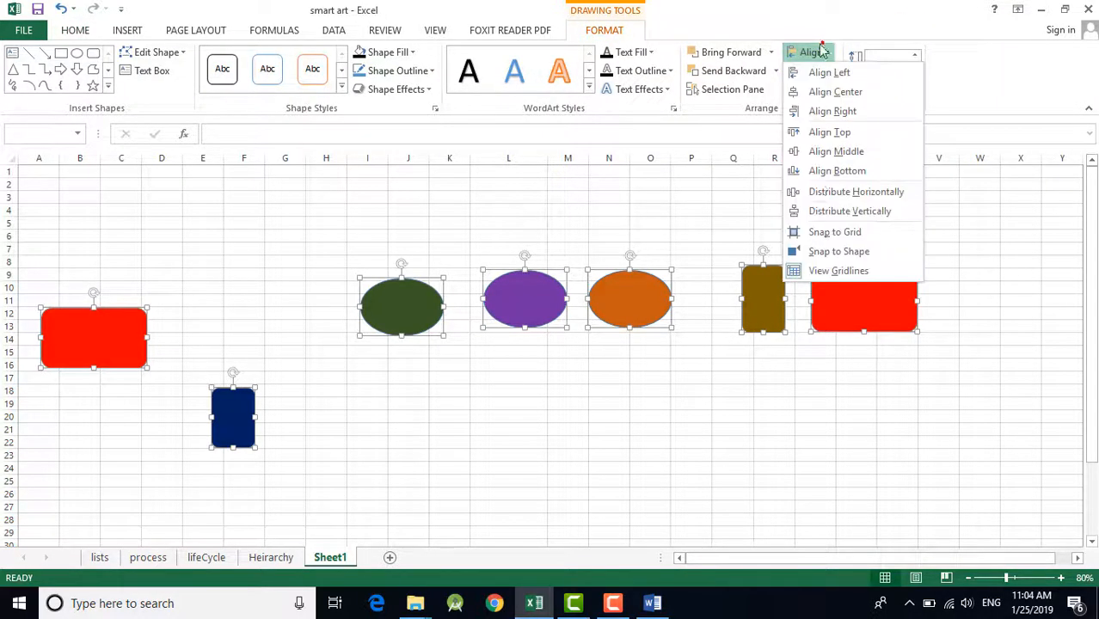
click(834, 150)
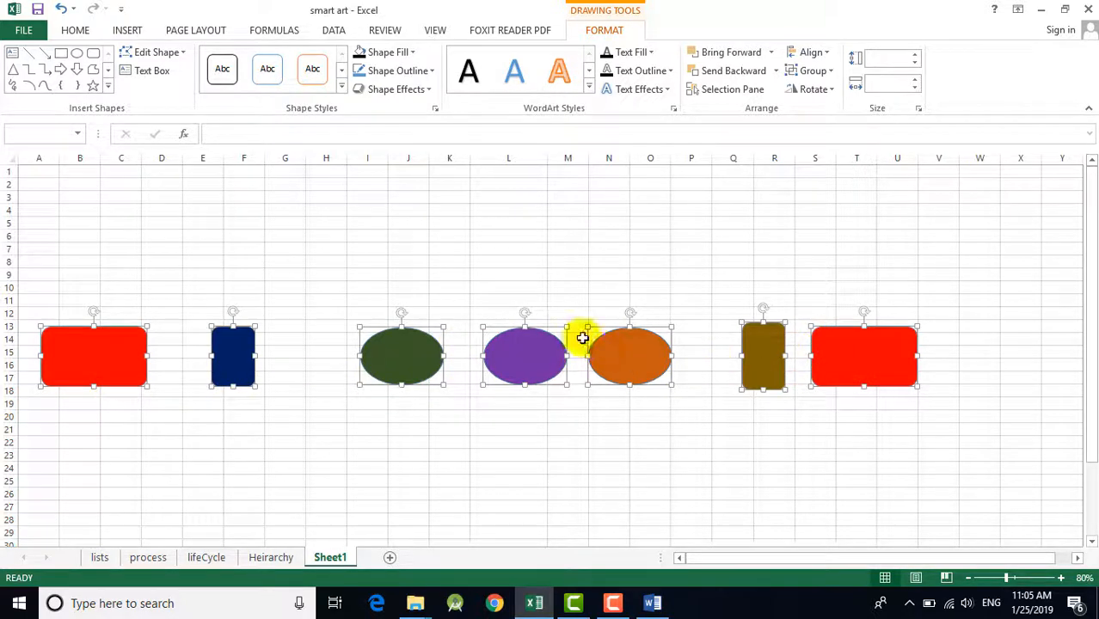
Step: Apply Distribute Horizontally to the seven selected shapes and clear the selection
click(811, 51)
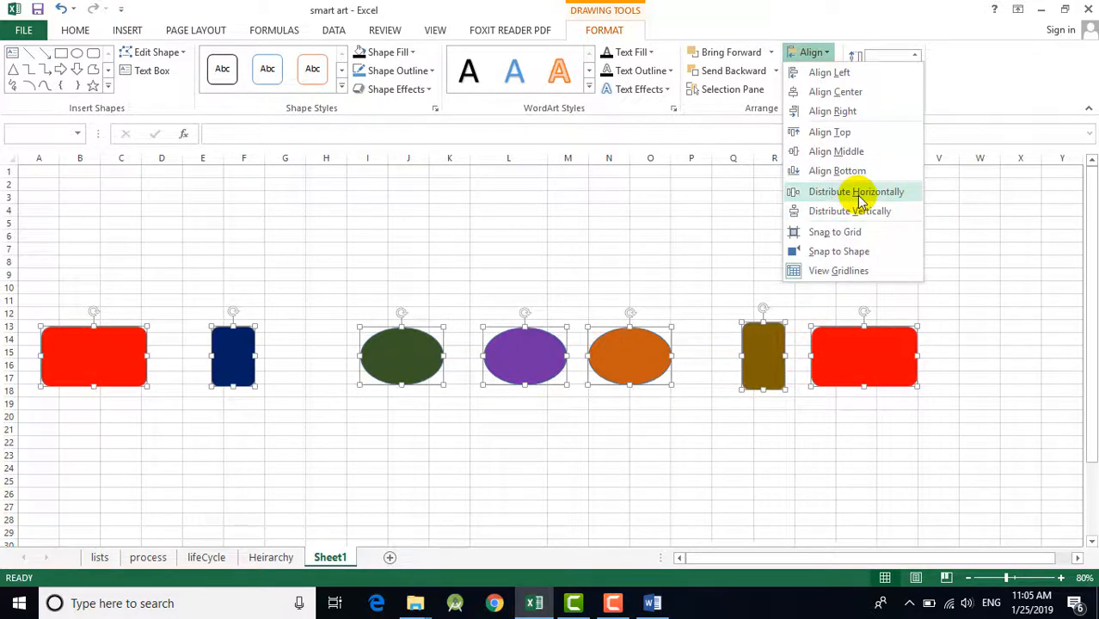
click(860, 190)
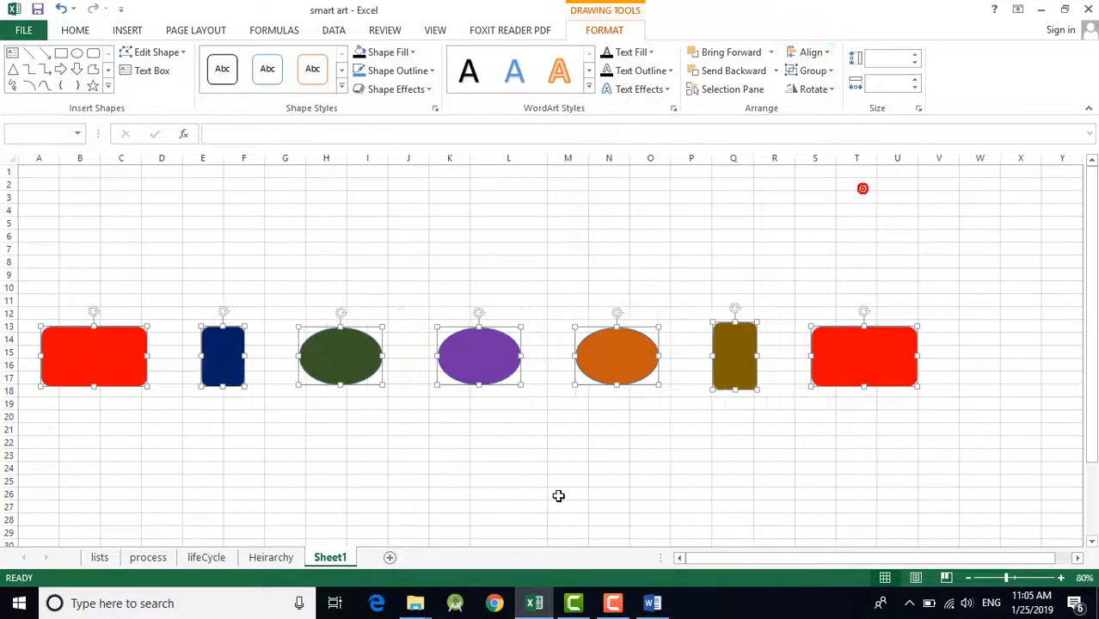
click(578, 456)
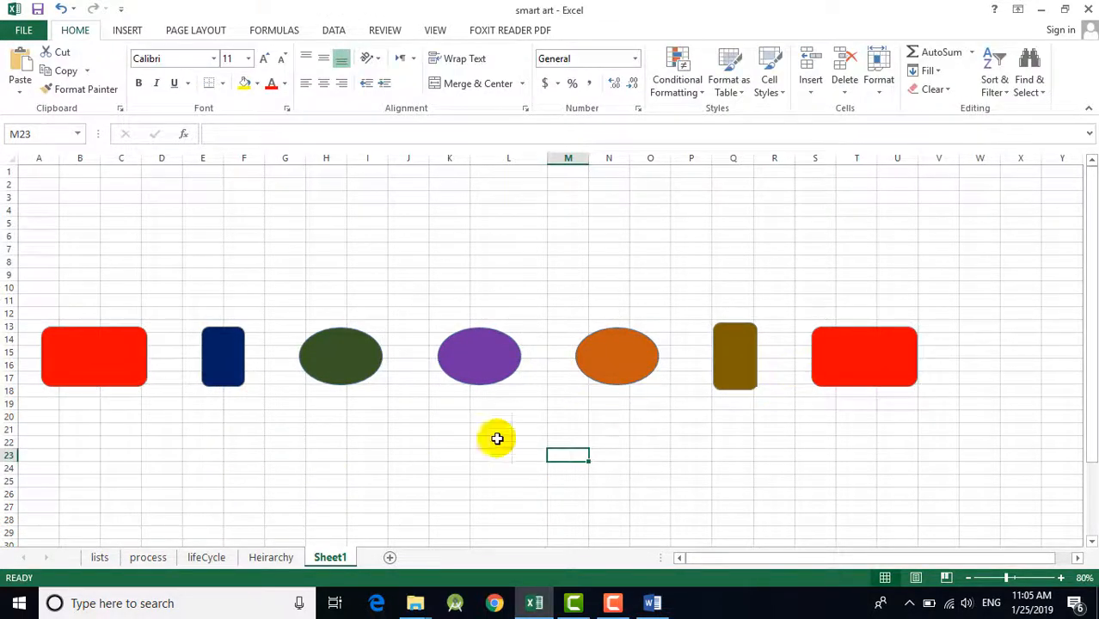
Step: Move the dark blue rectangle to columns F–G, the first red rectangle to columns C–F, and the last red one to columns R–T
mouse_move(223, 379)
mouse_down()
mouse_move(190, 374)
mouse_move(288, 378)
mouse_move(276, 373)
mouse_up()
drag(89, 370, 185, 367)
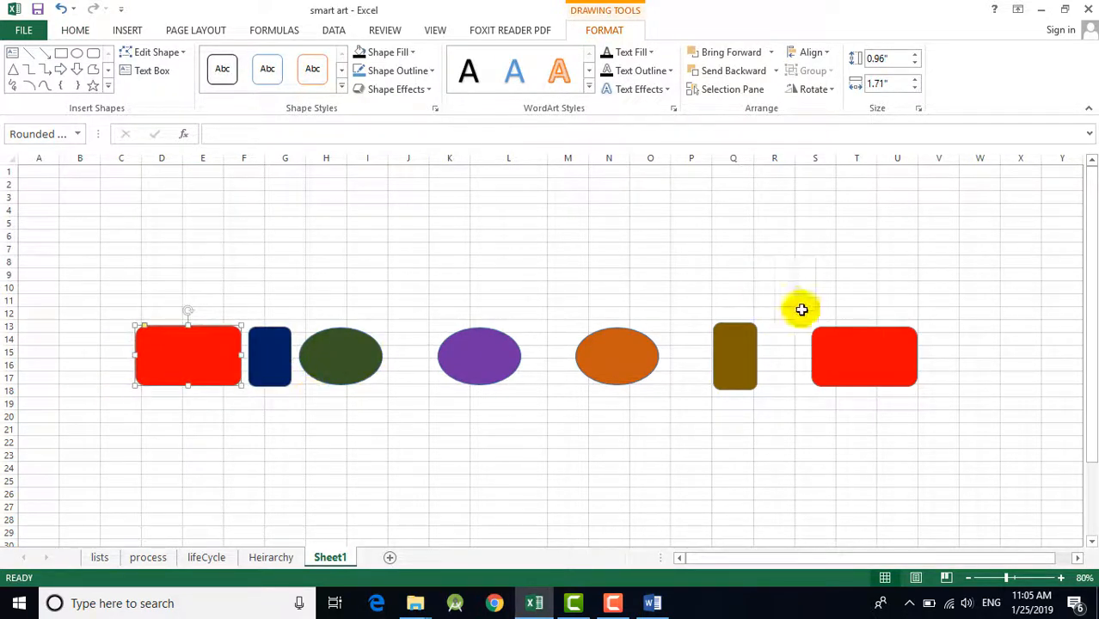
drag(832, 356, 790, 357)
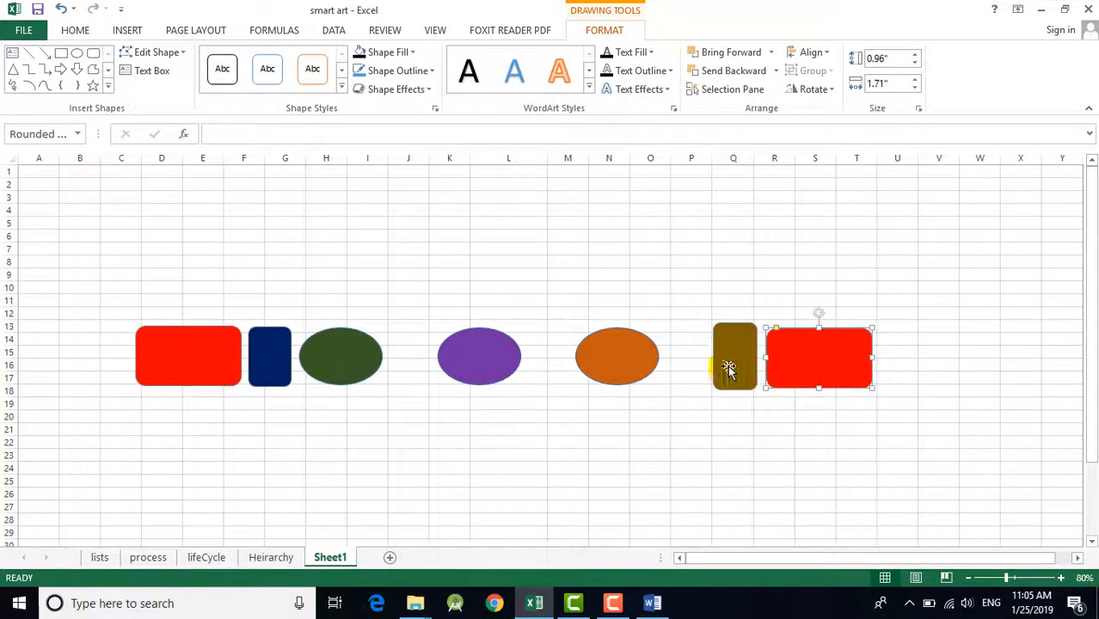
Step: Select all seven shapes in the row, space them evenly with Distribute Horizontally, and clear the selection
shift+click(718, 368)
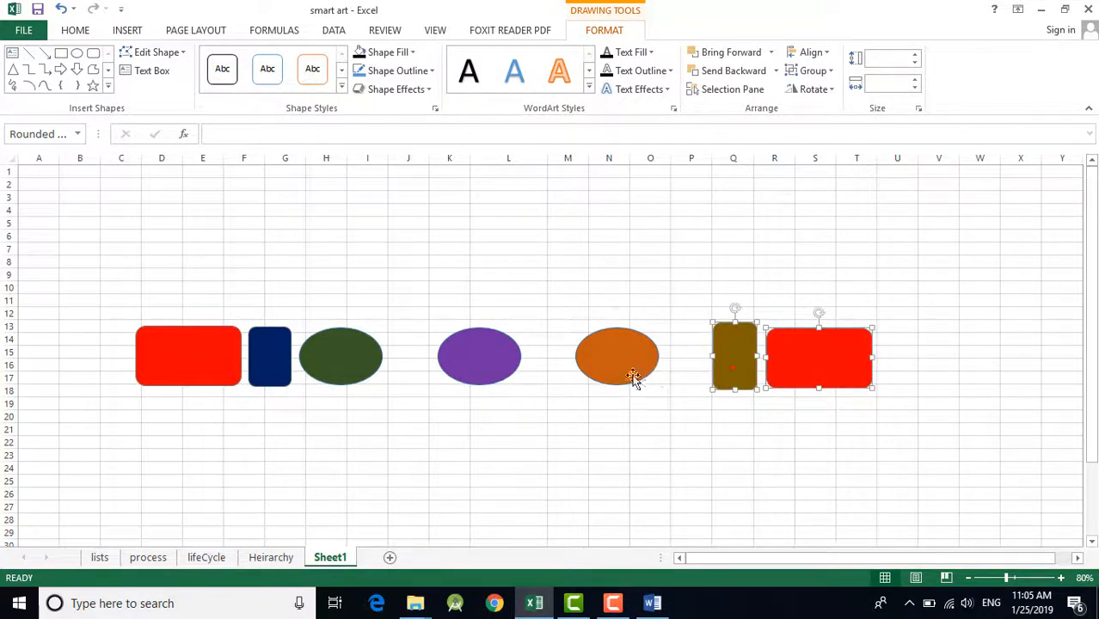
shift+click(269, 358)
shift+click(213, 361)
click(809, 52)
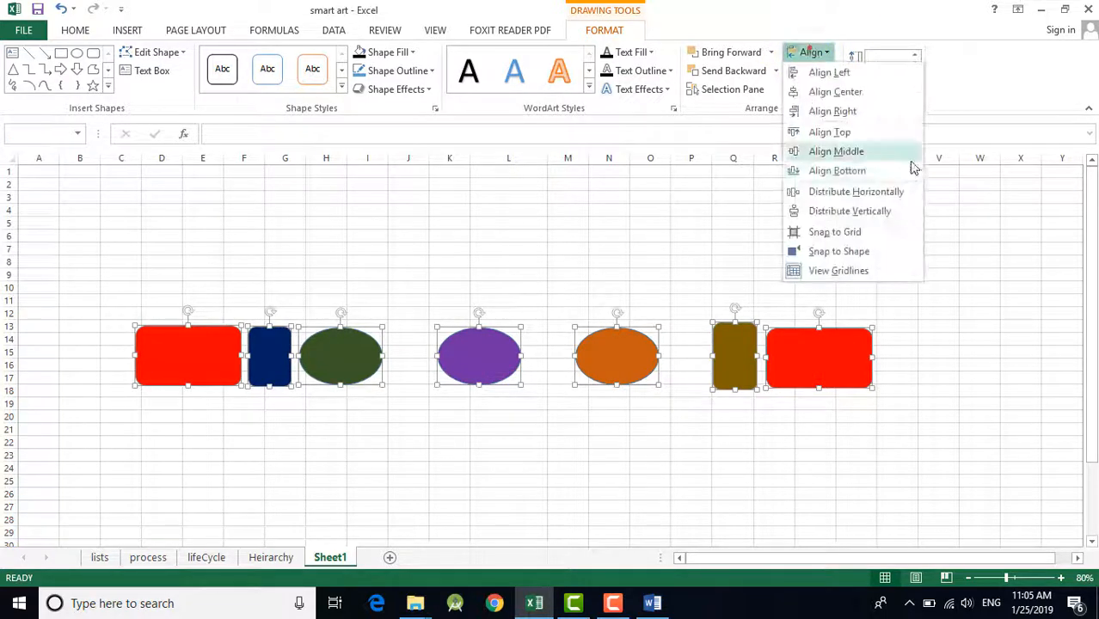
click(860, 192)
click(979, 300)
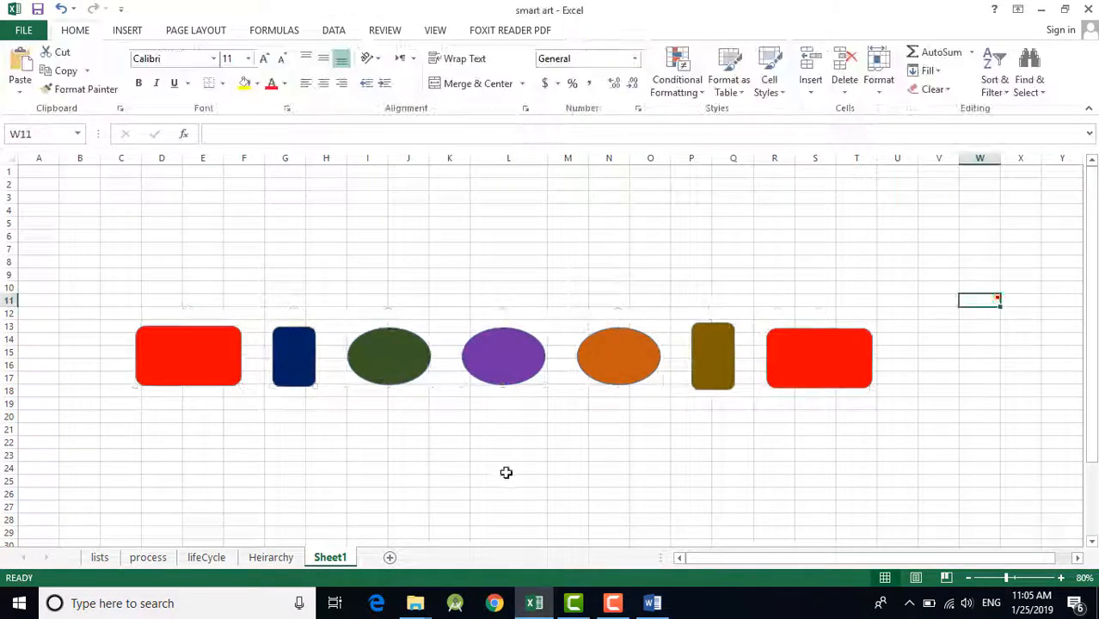
Step: Crowd the shapes together: brown rectangle to columns O–P, dark blue to G–H, first red to E–G, and last red to P–S, overlapping the brown one
drag(698, 365, 676, 361)
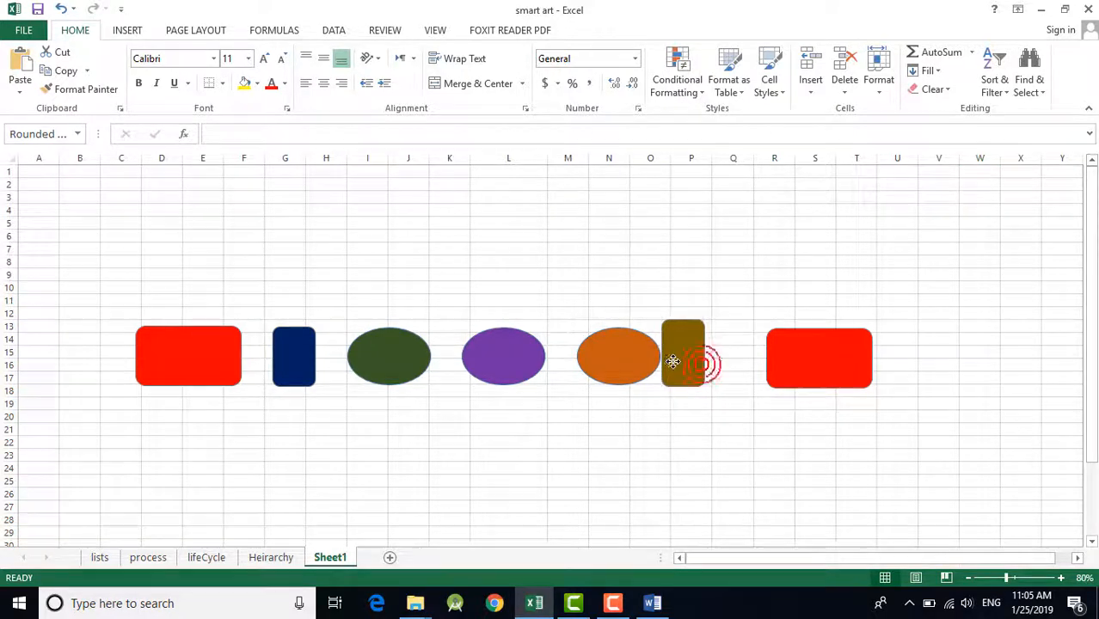
drag(306, 370, 325, 374)
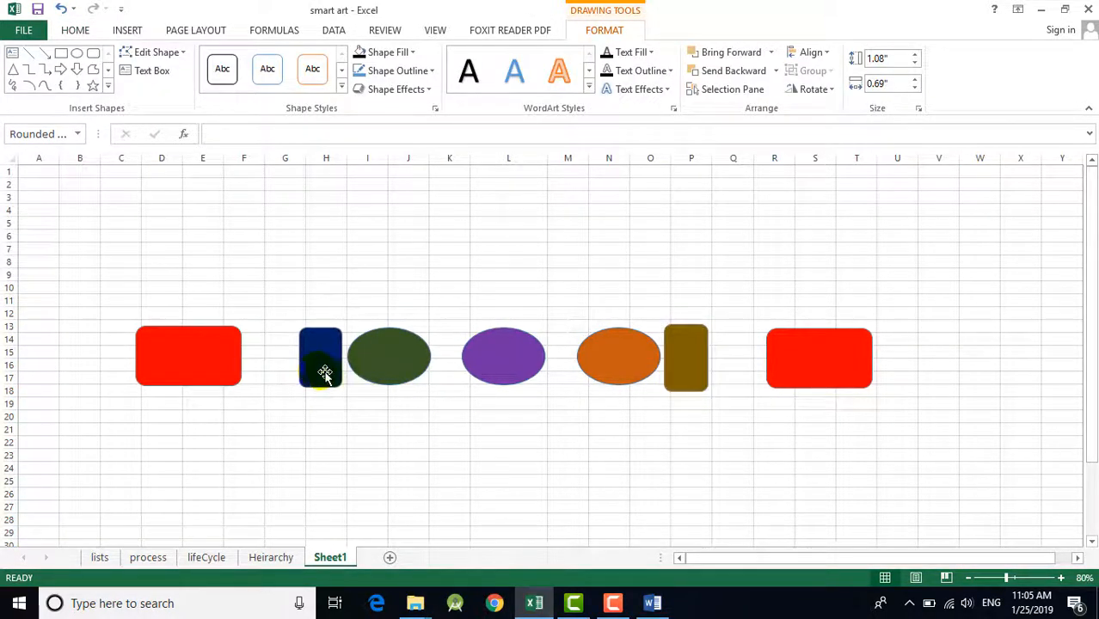
drag(204, 363, 256, 361)
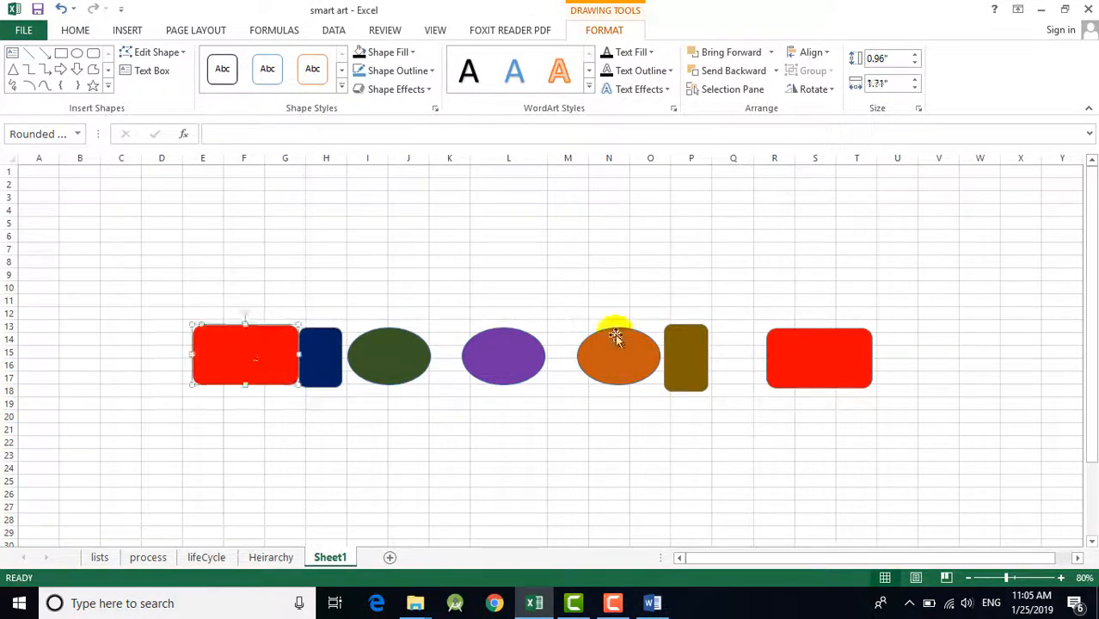
drag(793, 363, 744, 362)
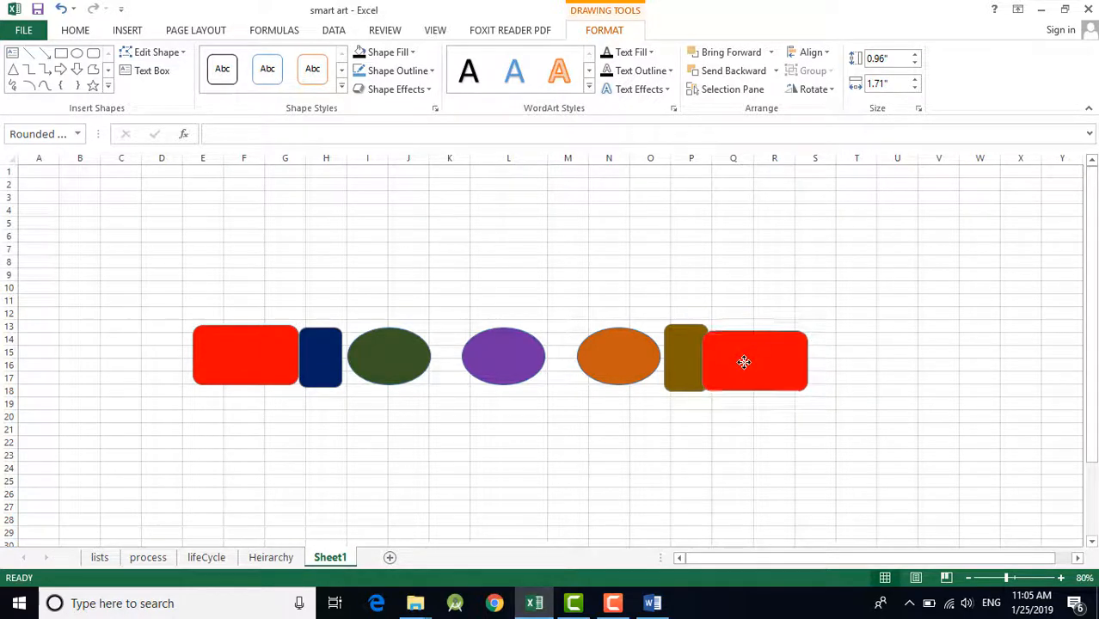
Step: Select the seven crowded shapes, including the overlapping brown and red rectangles, and apply Distribute Horizontally, leaving nothing selected
click(678, 368)
click(761, 361)
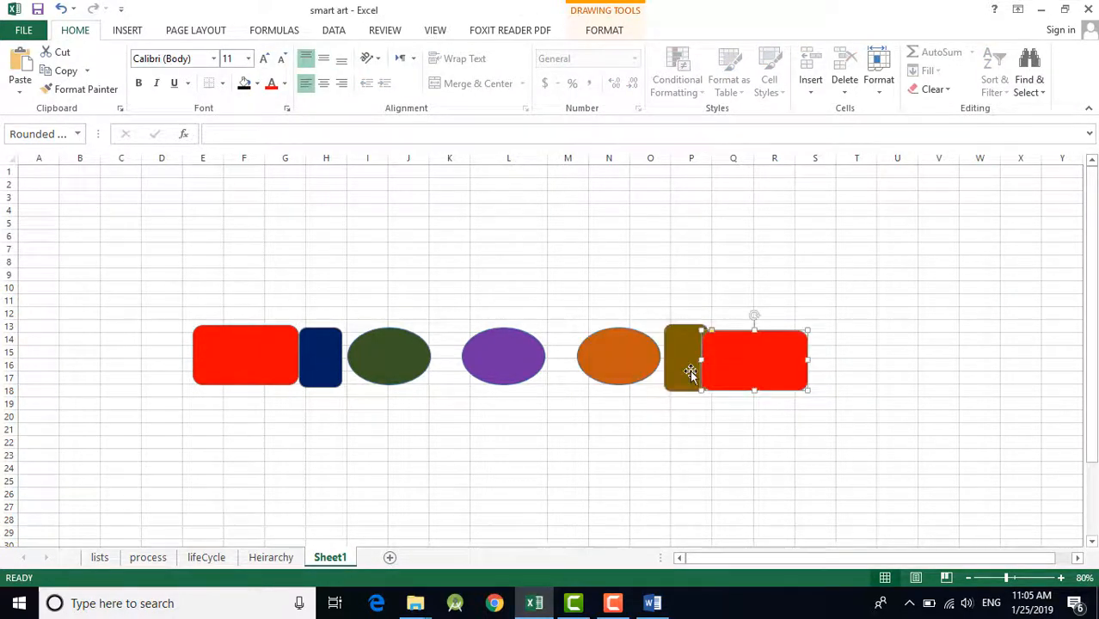
ctrl+click(685, 372)
ctrl+click(509, 371)
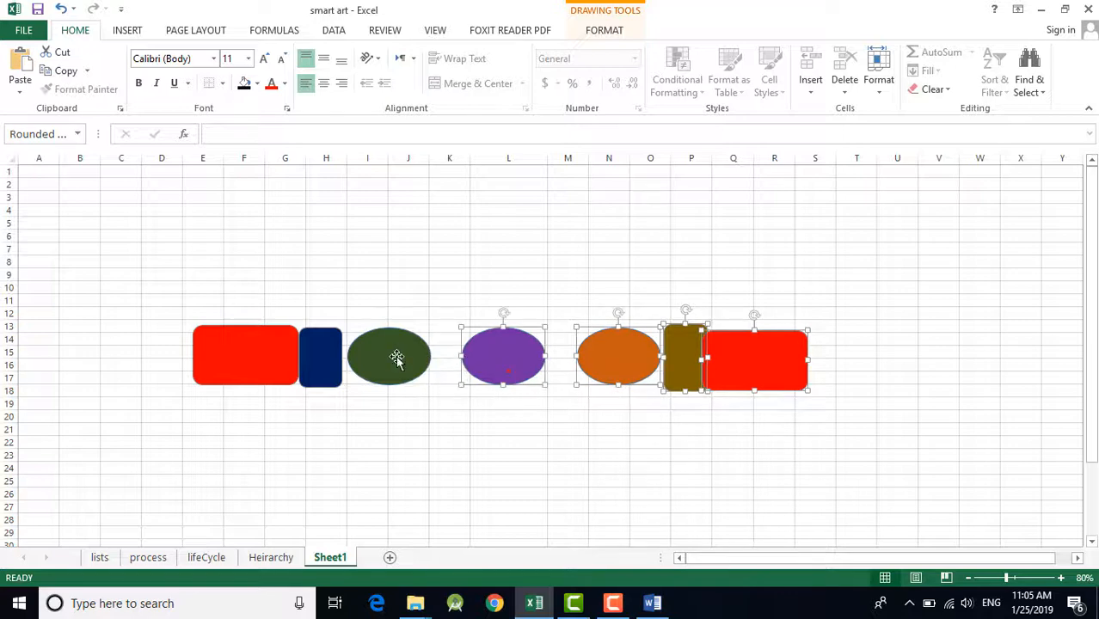
ctrl+click(397, 356)
ctrl+click(310, 361)
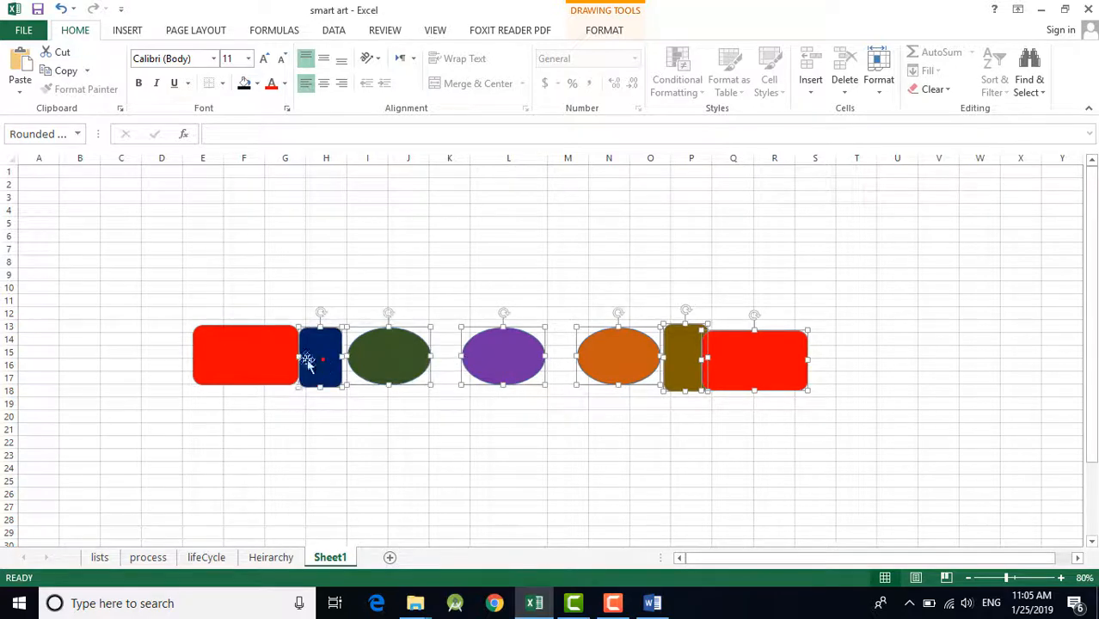
click(603, 30)
click(811, 51)
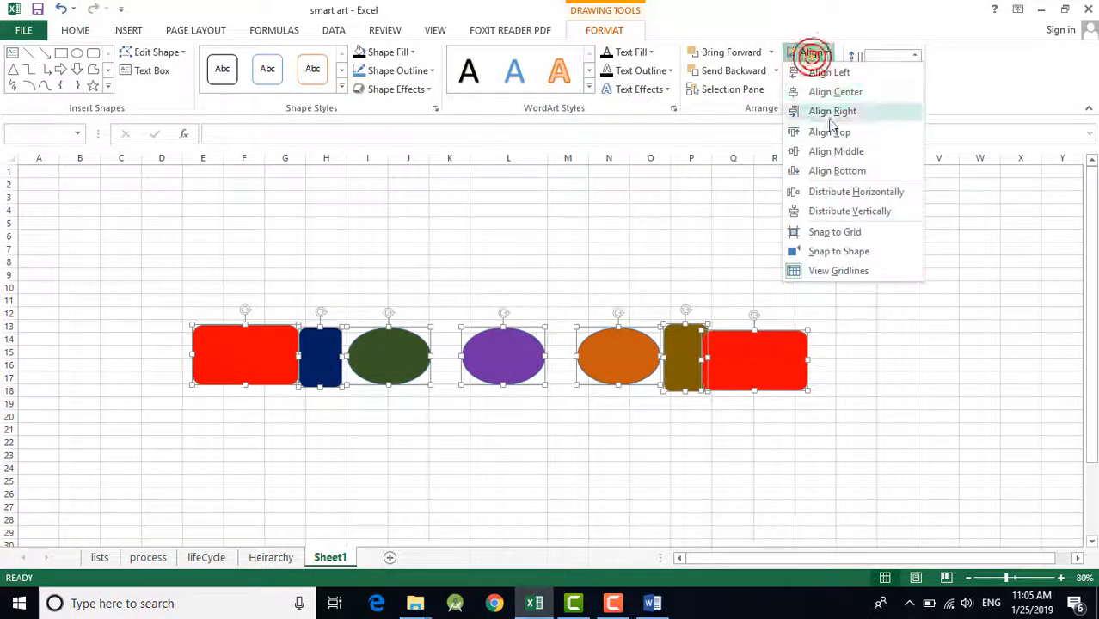
click(873, 191)
click(931, 312)
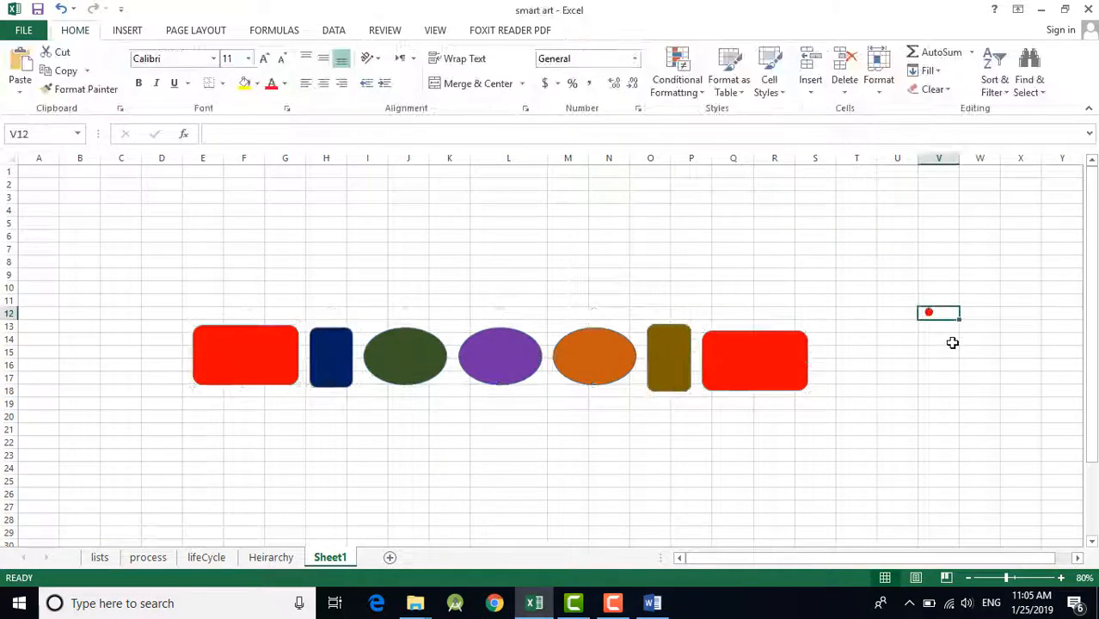
Step: Select all seven evenly spaced shapes, apply Align Middle to them, and clear the selection
click(815, 391)
click(775, 376)
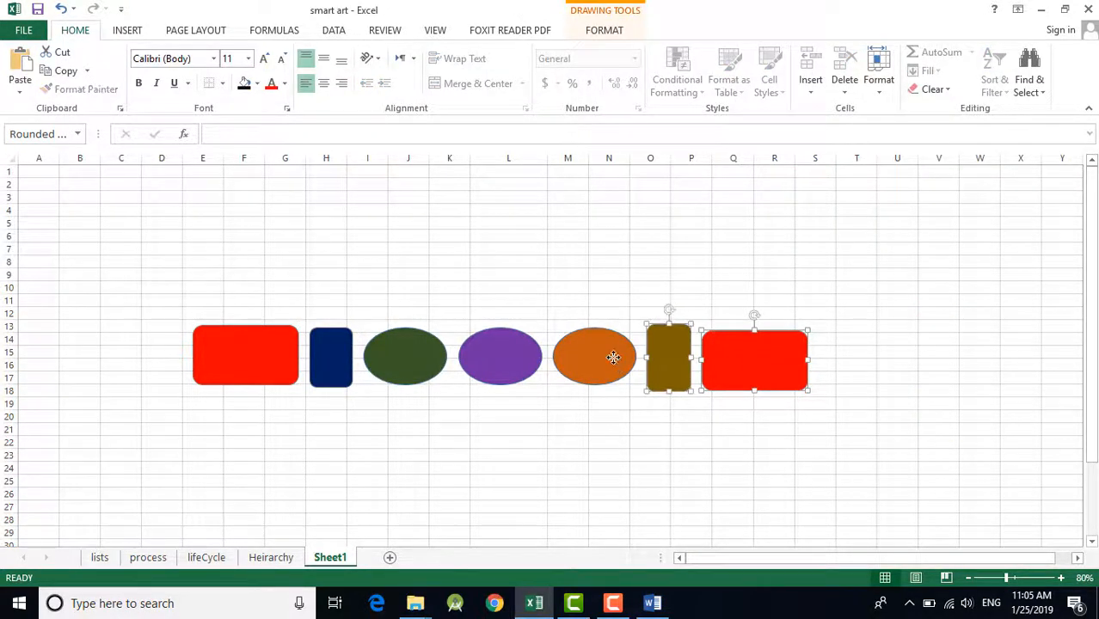
shift+click(370, 368)
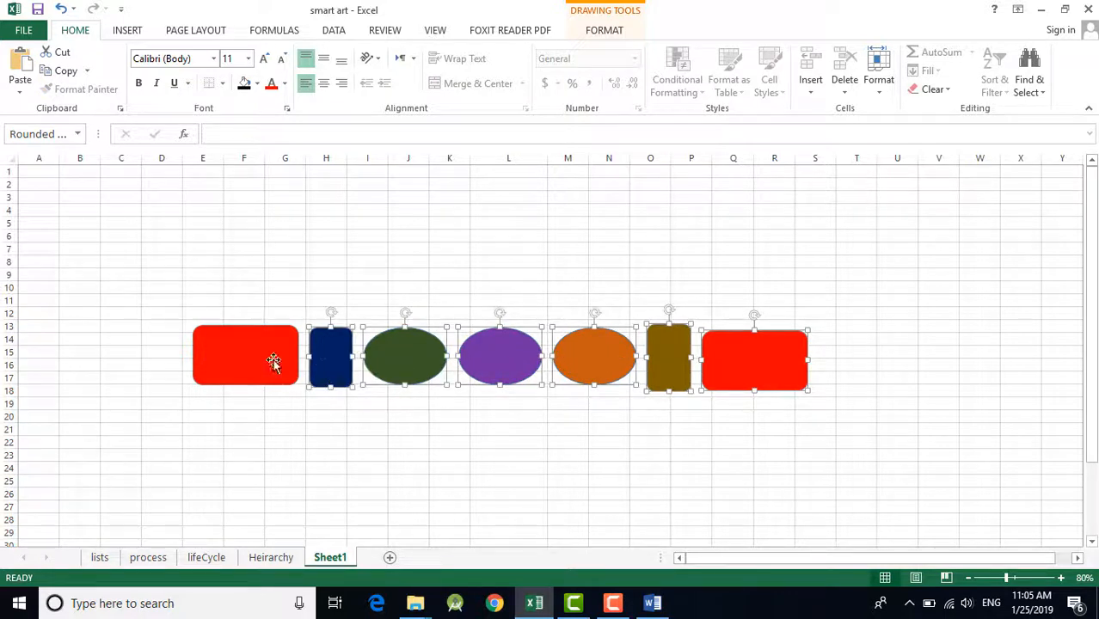
click(611, 32)
click(808, 52)
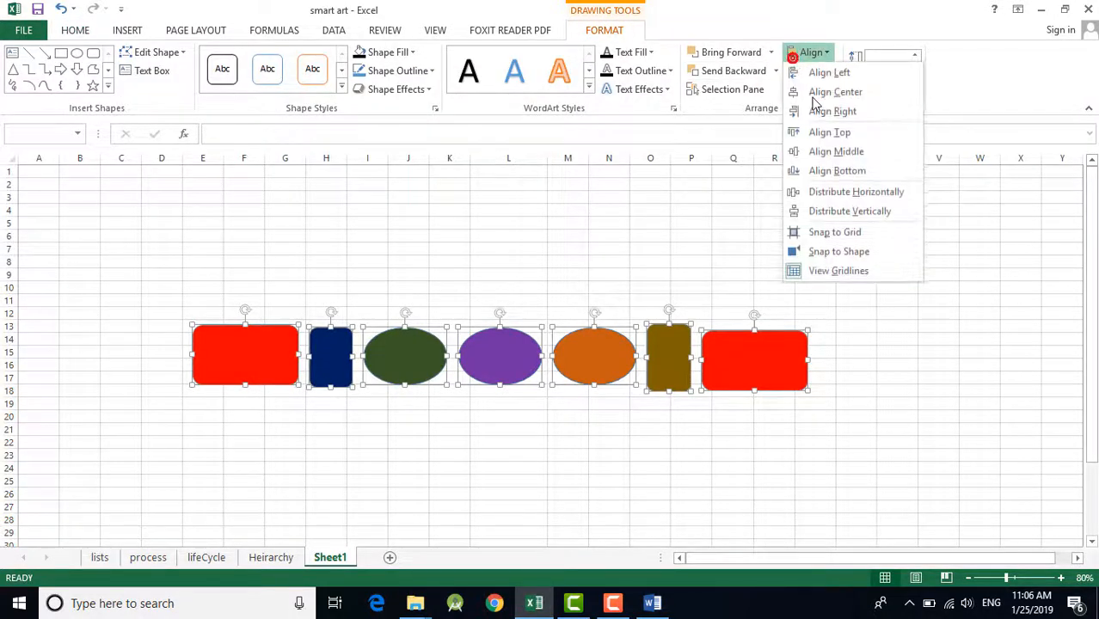
click(832, 157)
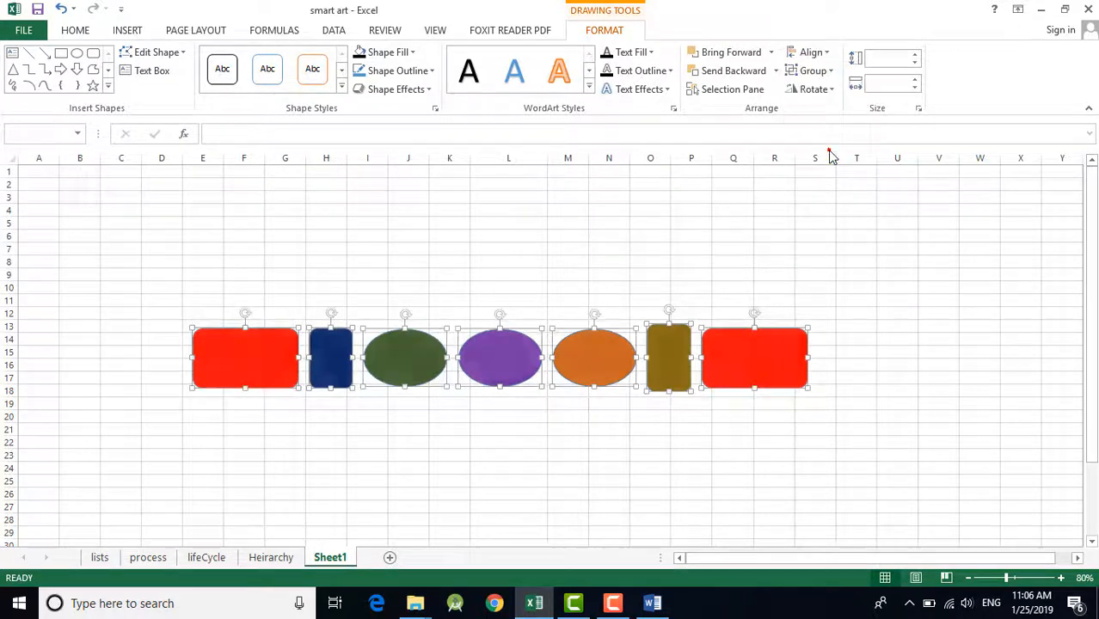
click(979, 326)
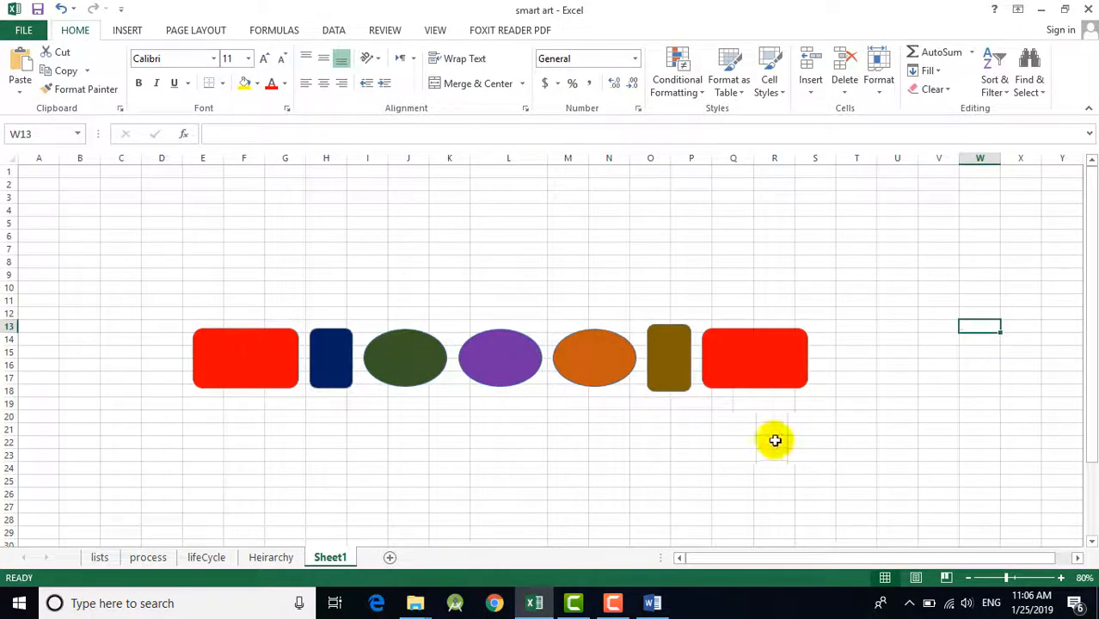
Step: Select all seven shapes in the row together and clear the selection again
drag(892, 405, 217, 350)
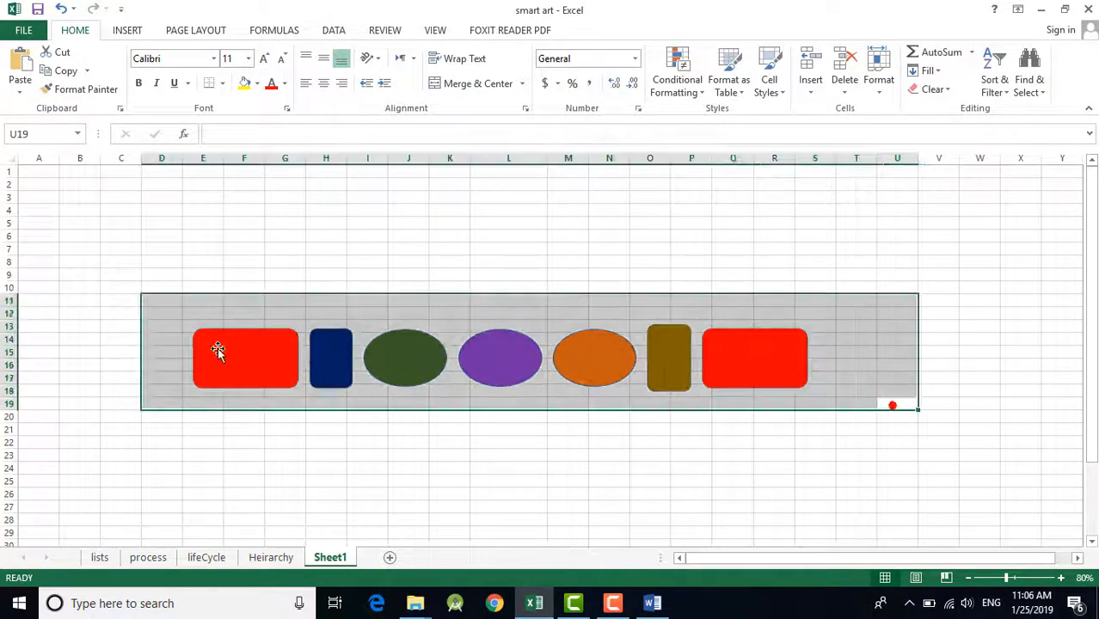
click(371, 450)
click(290, 356)
ctrl+click(314, 368)
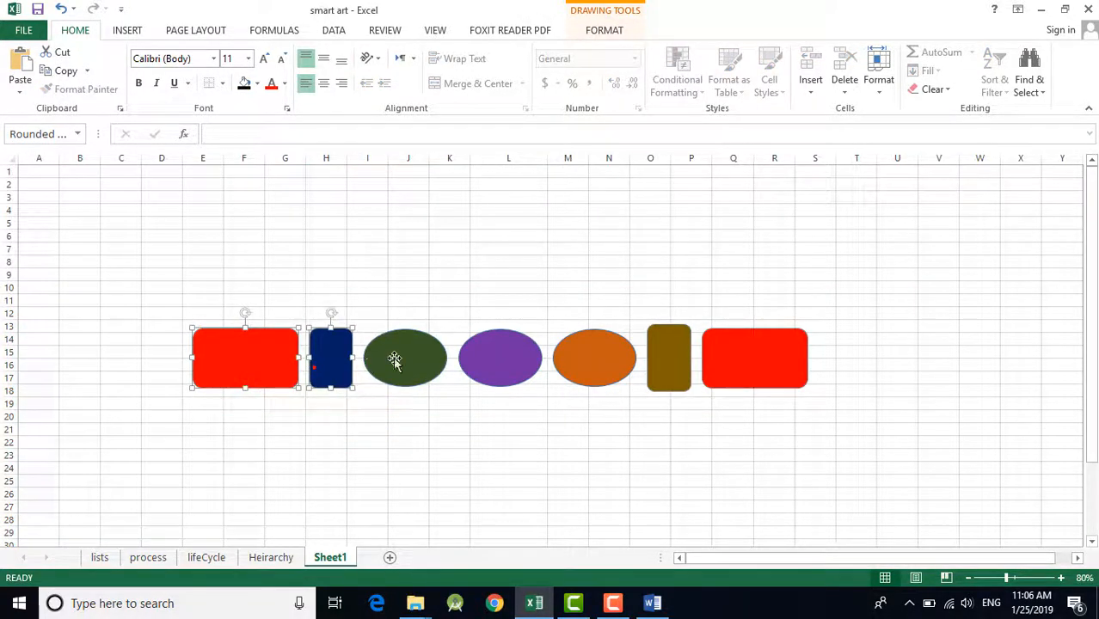
ctrl+click(590, 359)
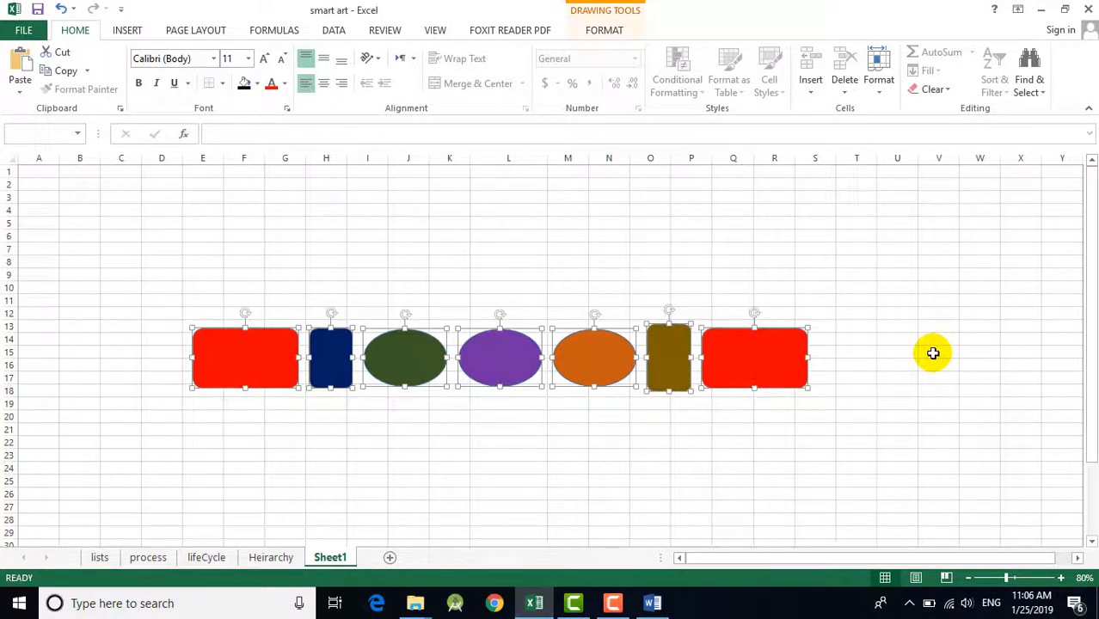
click(935, 339)
Step: Scatter the shapes: red rectangles to columns J–L, rows 8–12 and 25–29, orange oval to G–I, rows 20–24, and dark blue to C–D, rows 8–12
mouse_move(764, 361)
mouse_down()
mouse_move(772, 383)
mouse_move(772, 271)
mouse_move(392, 245)
mouse_move(402, 262)
mouse_move(265, 307)
mouse_move(222, 277)
mouse_move(452, 302)
mouse_up()
drag(277, 384, 479, 534)
drag(597, 370, 276, 441)
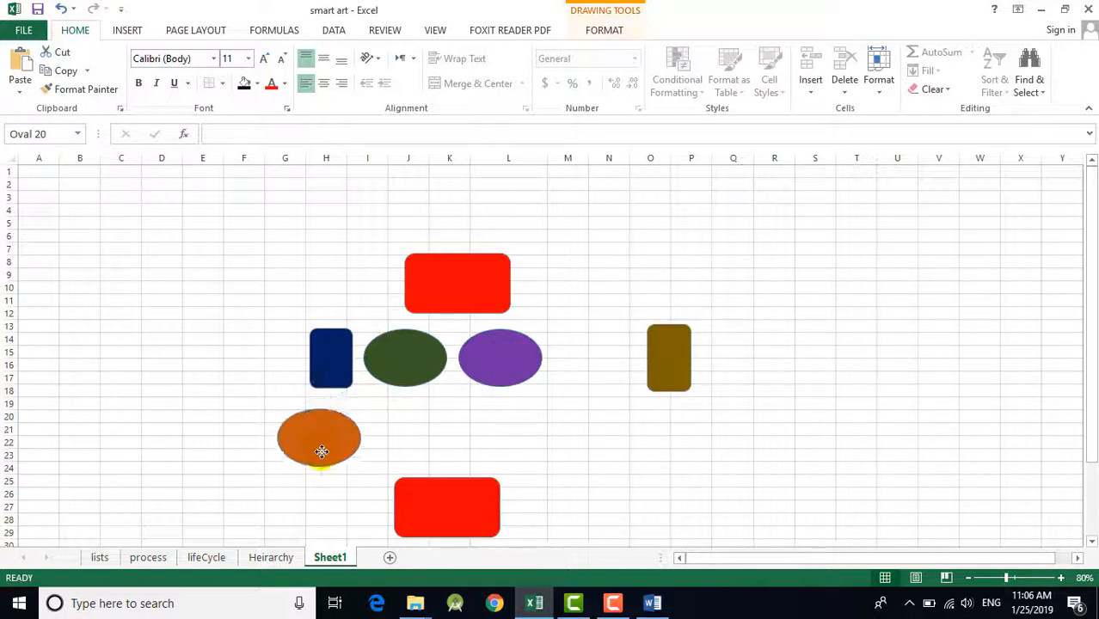
drag(339, 371, 164, 298)
Step: Select the two red rectangles and the green, purple and orange ovals, apply Align Center, and clear the selection
click(320, 446)
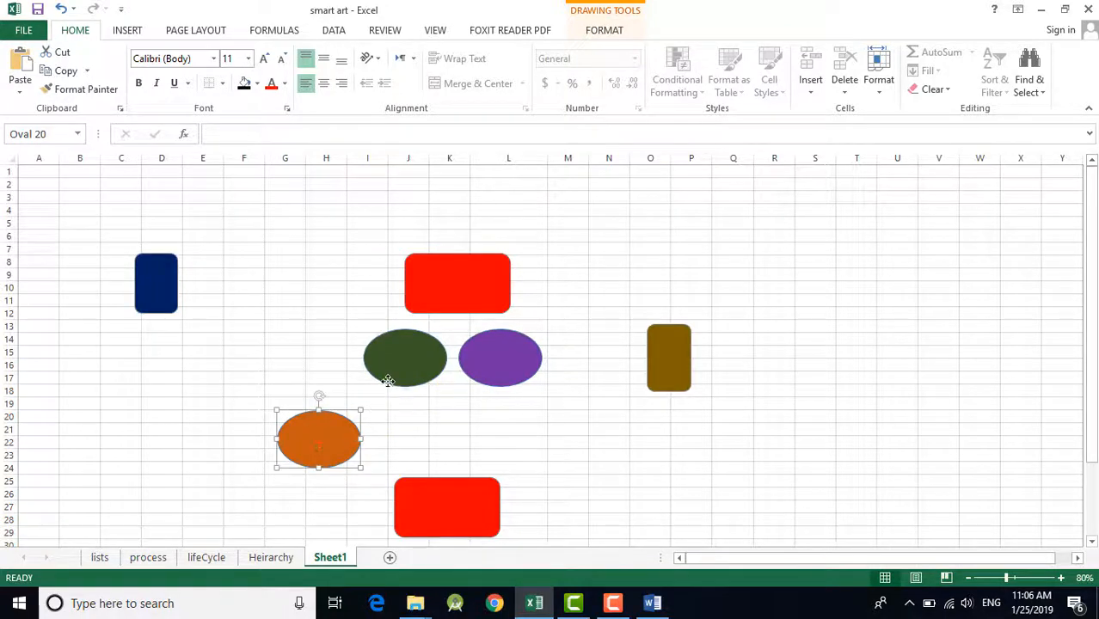
ctrl+click(419, 354)
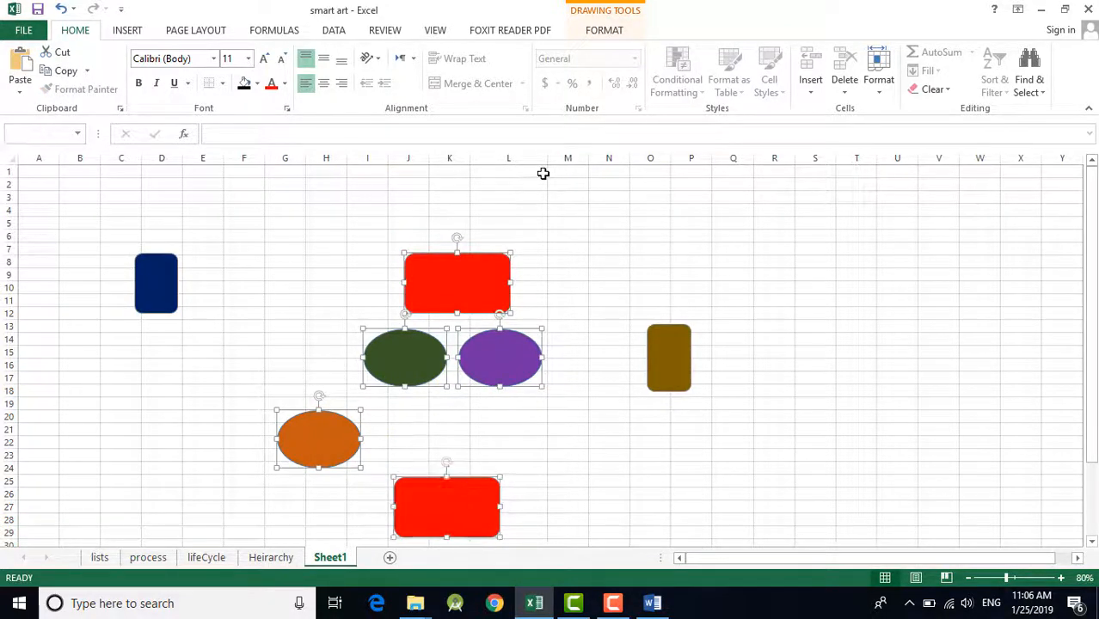
click(604, 31)
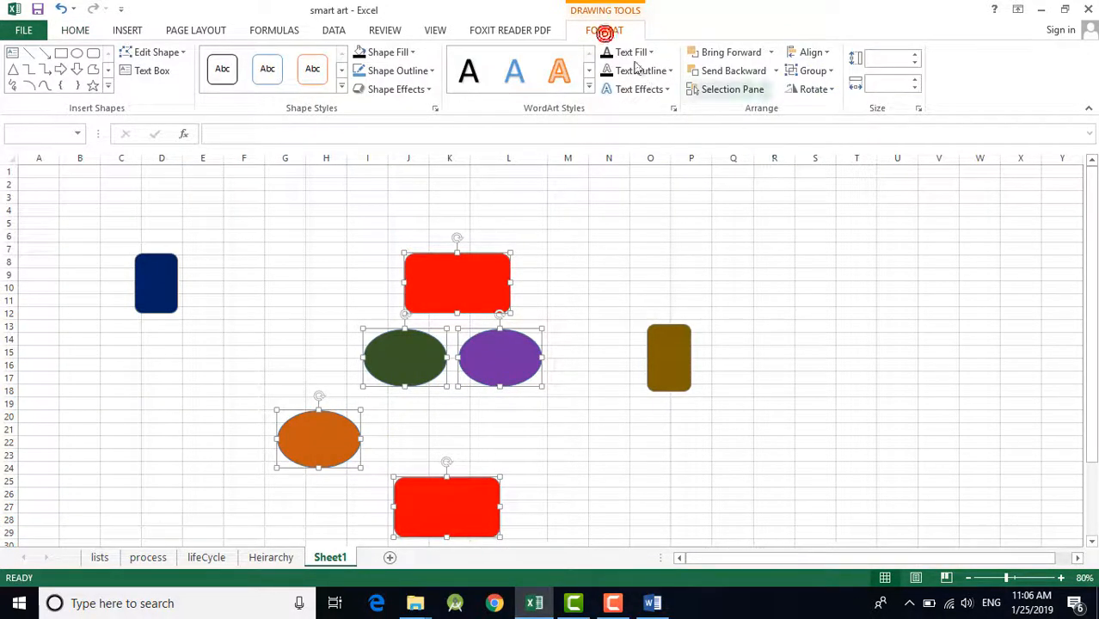
click(809, 52)
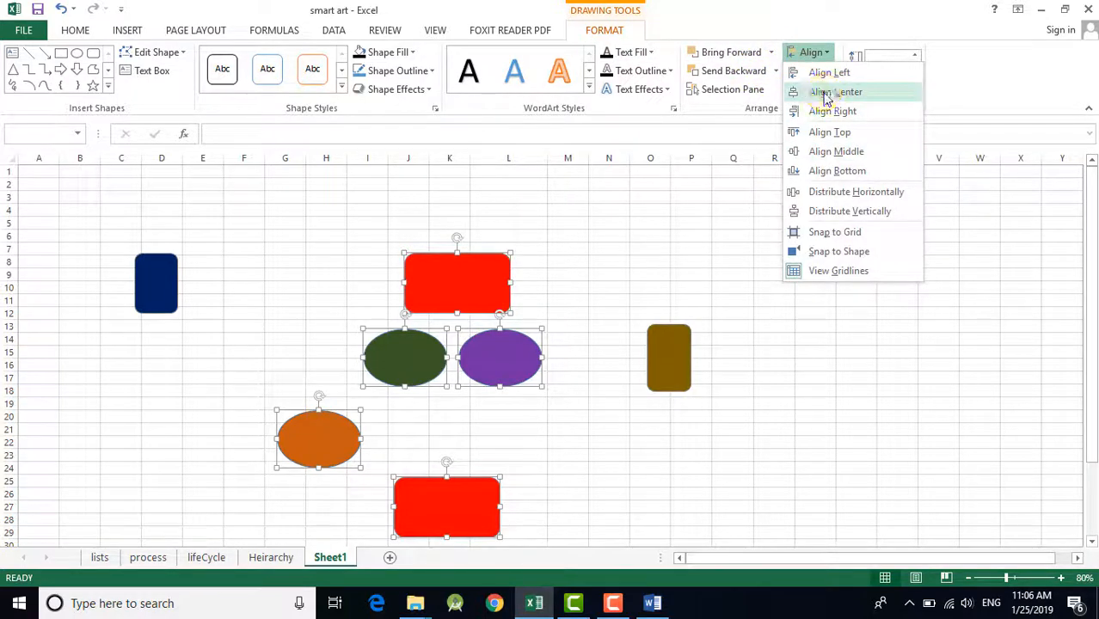
click(827, 92)
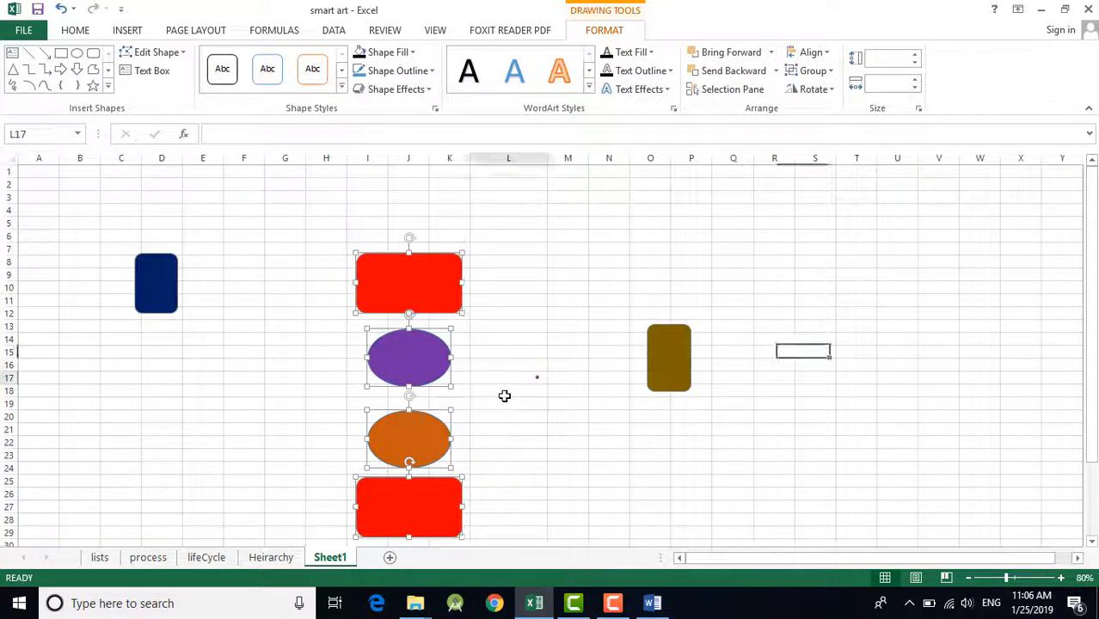
click(537, 376)
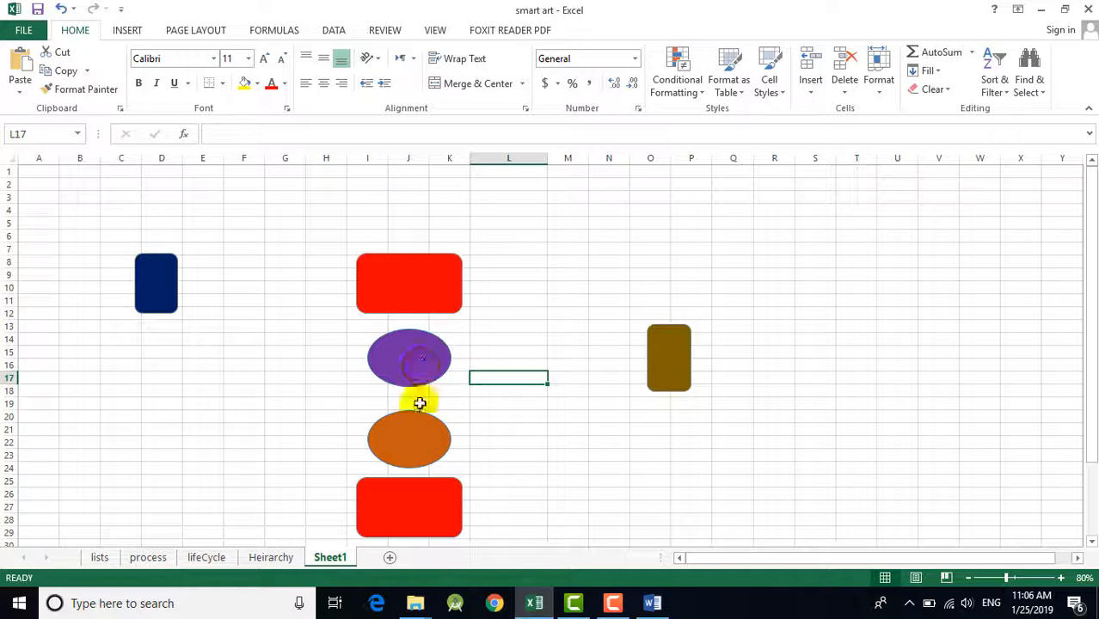
Step: Move the lower red rectangle up to rows 23–27, then apply Distribute Vertically to both red rectangles and the purple and orange ovals
click(411, 481)
drag(417, 456, 414, 475)
ctrl+click(389, 433)
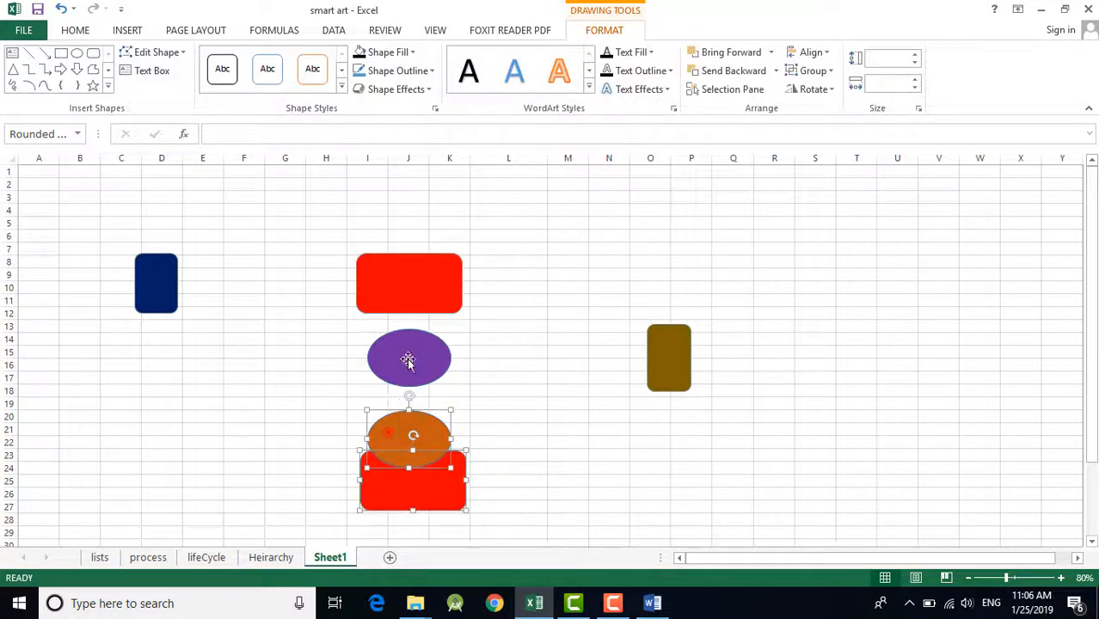
ctrl+click(419, 303)
click(811, 53)
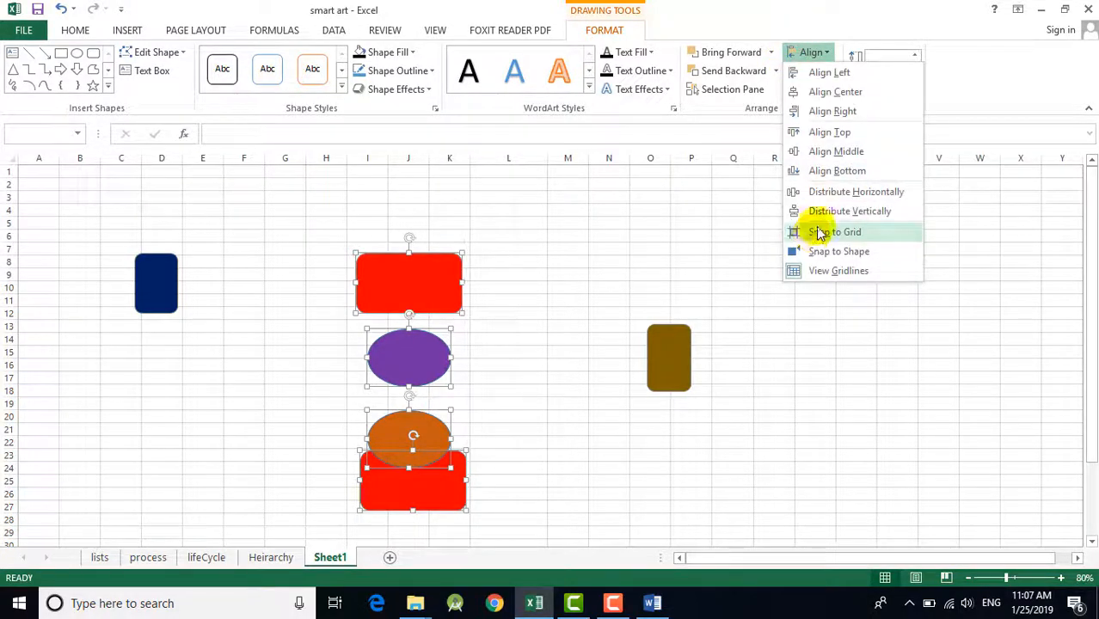
click(843, 211)
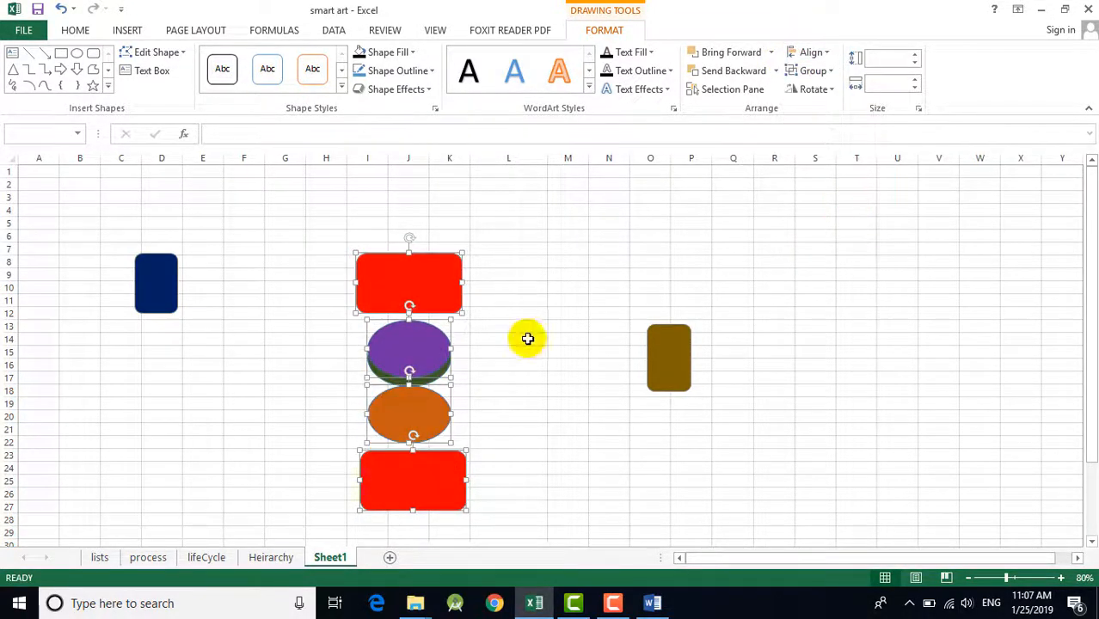
click(567, 364)
Step: Move the hidden green oval out to columns D–F, rows 18–22, and apply Distribute Vertically to the four shapes left in the column
mouse_move(383, 379)
mouse_down()
mouse_move(329, 381)
mouse_move(202, 442)
mouse_up()
click(415, 481)
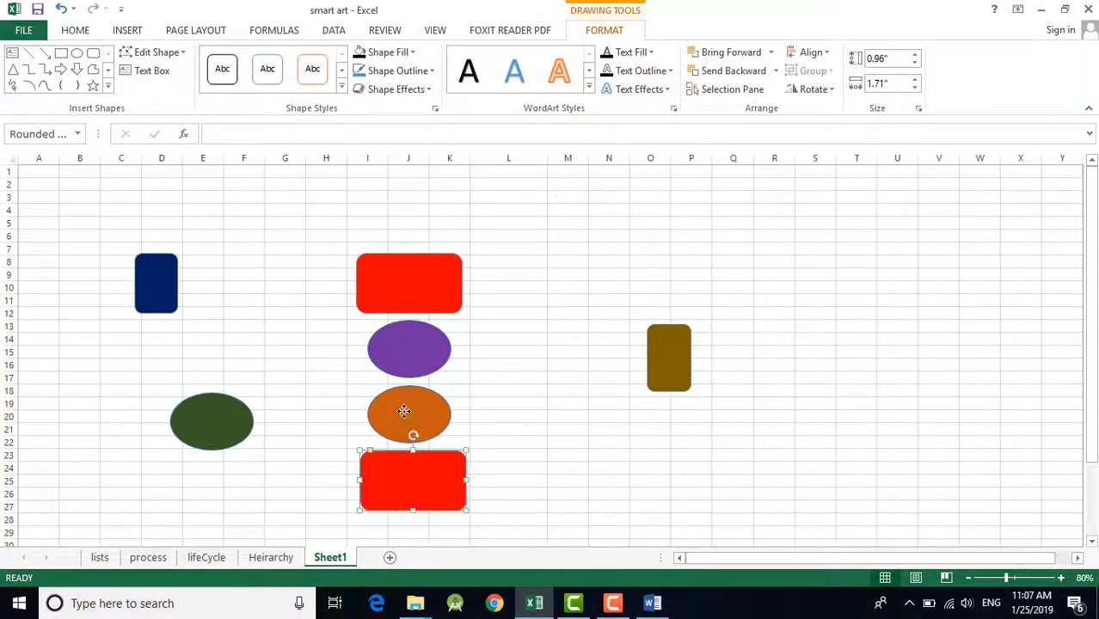
shift+click(403, 411)
shift+click(408, 345)
shift+click(407, 288)
click(812, 51)
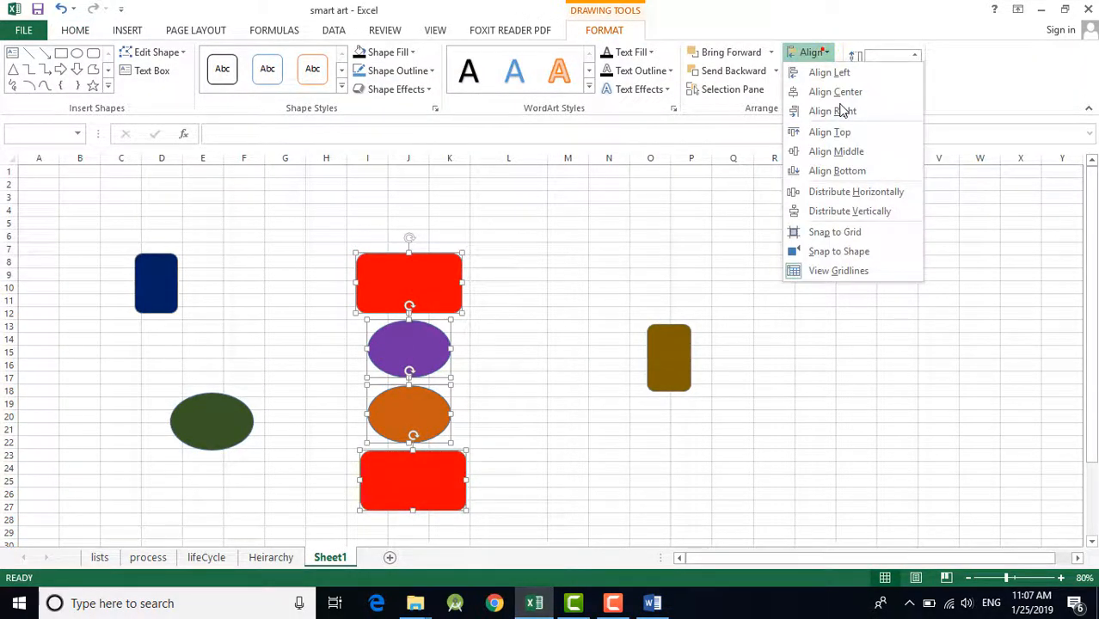
click(838, 213)
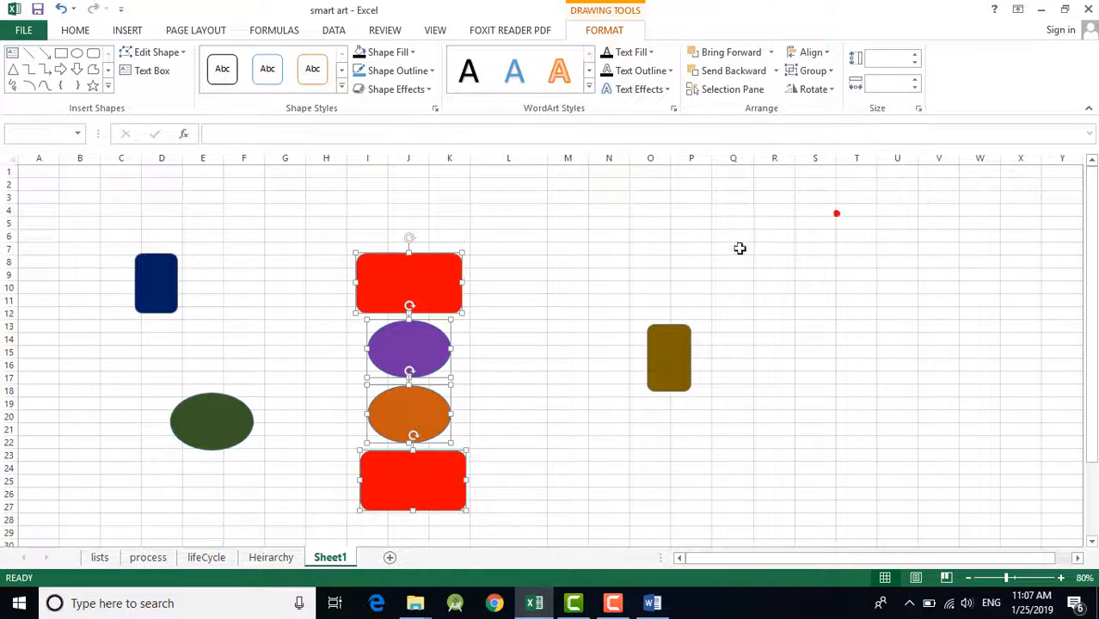
click(507, 377)
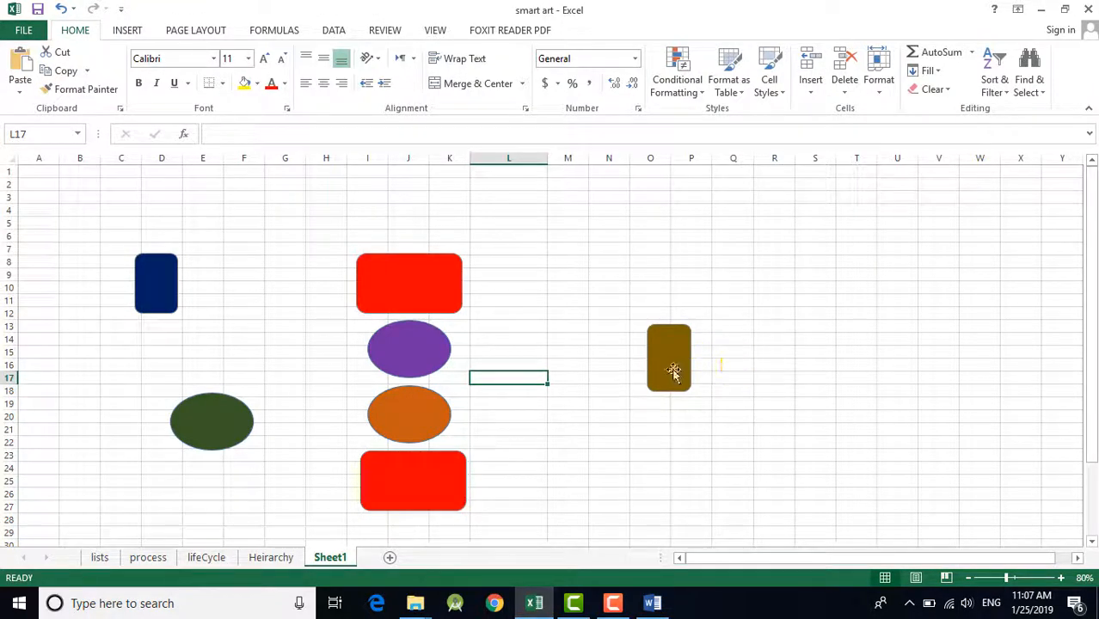
Step: Move the green oval and brown rectangle closer to the purple oval, then apply Align Middle to all three and clear the selection
click(672, 368)
drag(230, 421, 274, 384)
drag(651, 371, 598, 374)
ctrl+click(265, 394)
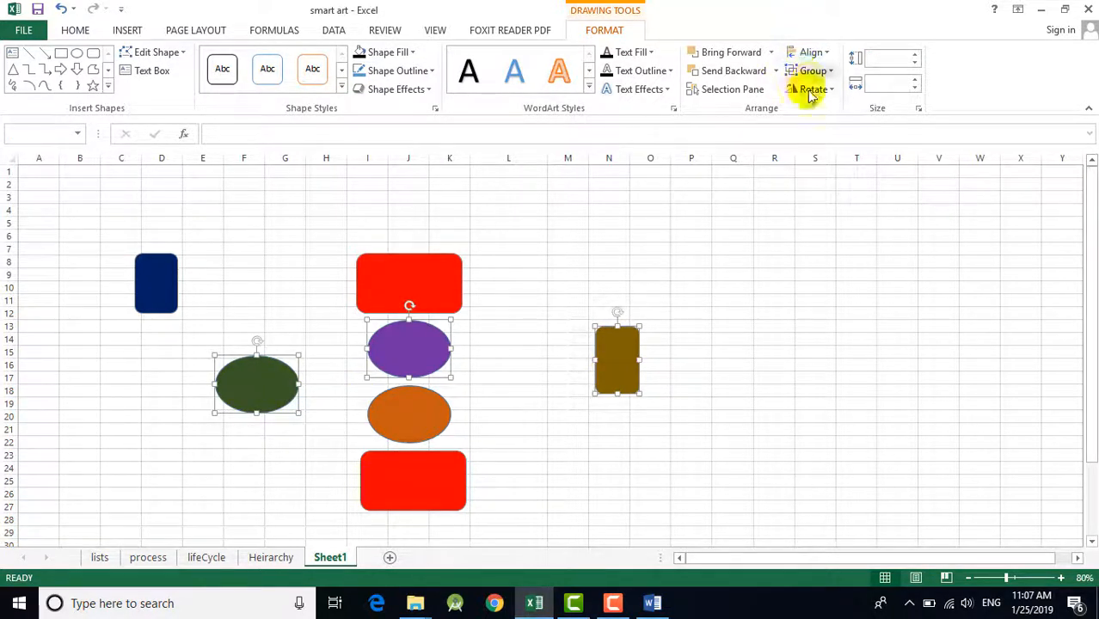
click(811, 53)
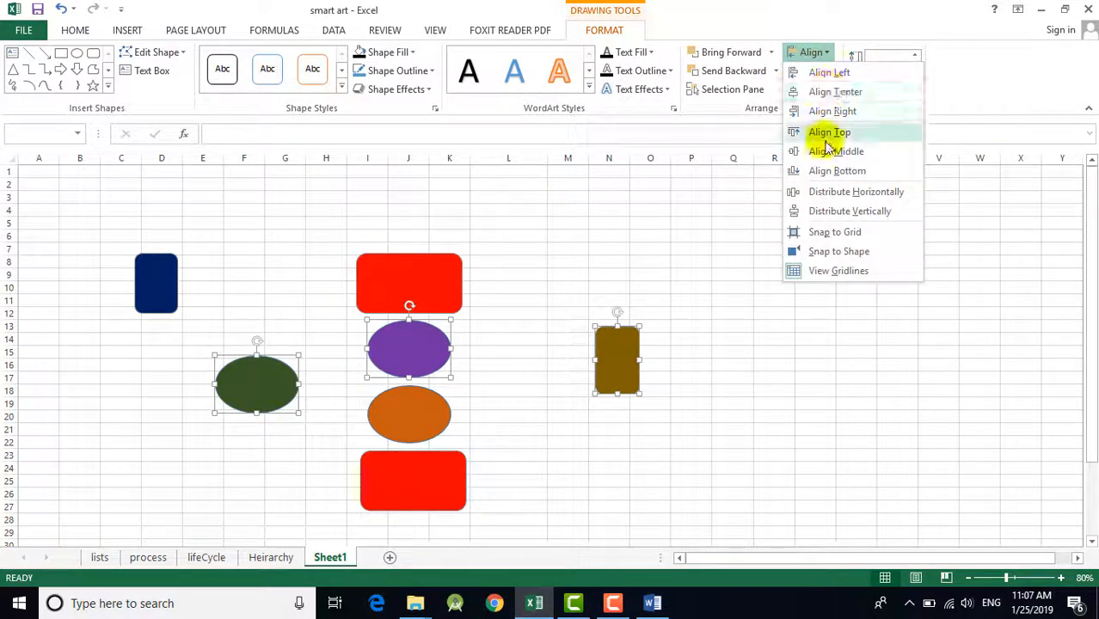
click(829, 132)
click(741, 272)
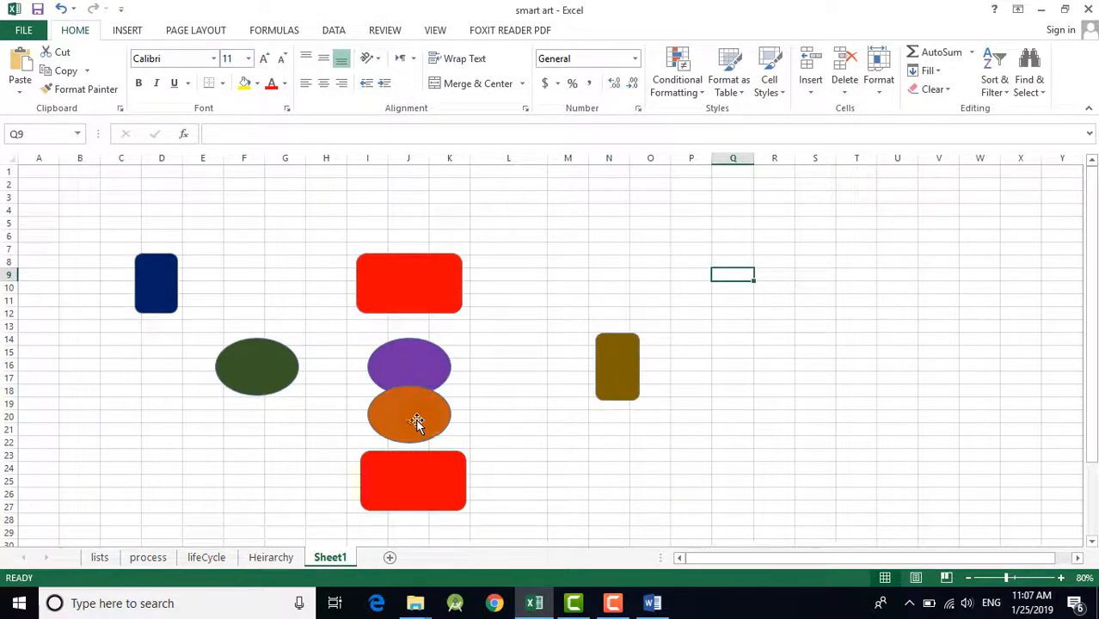
Step: Reposition the purple oval at columns I–K, rows 13–17, the brown rectangle at L–M, rows 12–17, and the green oval at G–H, rows 13–17
click(612, 374)
drag(429, 373, 429, 349)
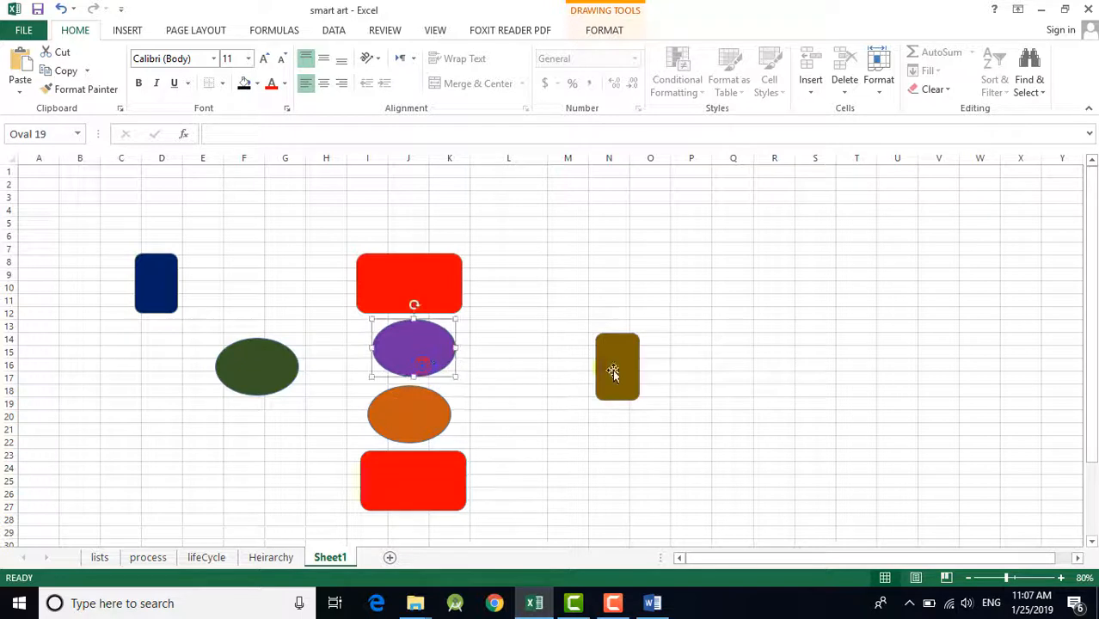
drag(612, 369, 563, 353)
drag(284, 377, 320, 359)
drag(584, 357, 547, 351)
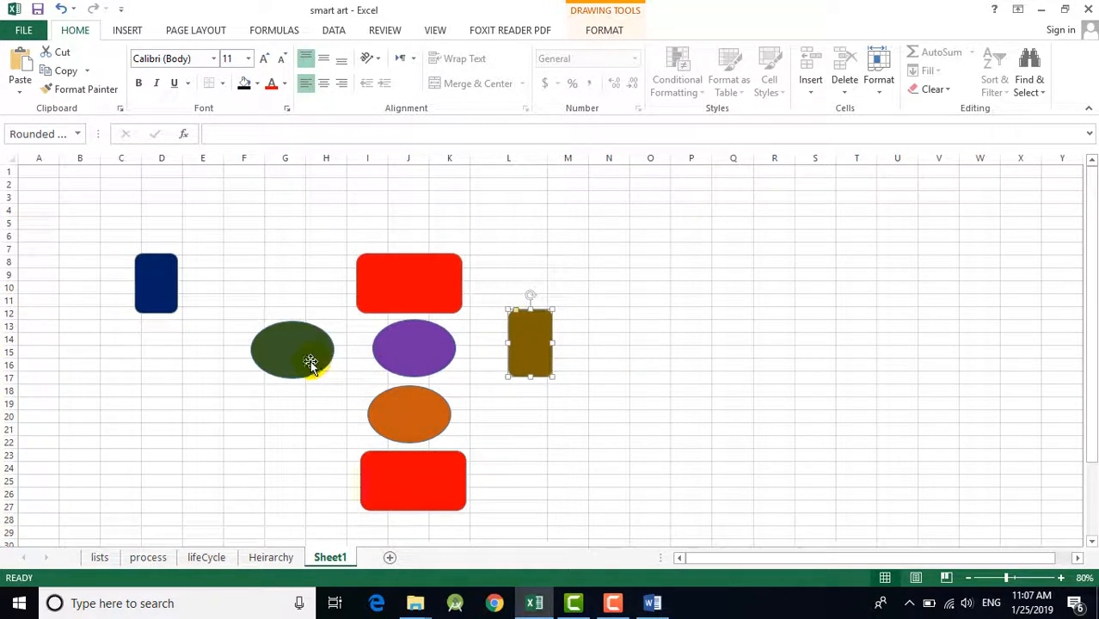
drag(305, 363, 313, 361)
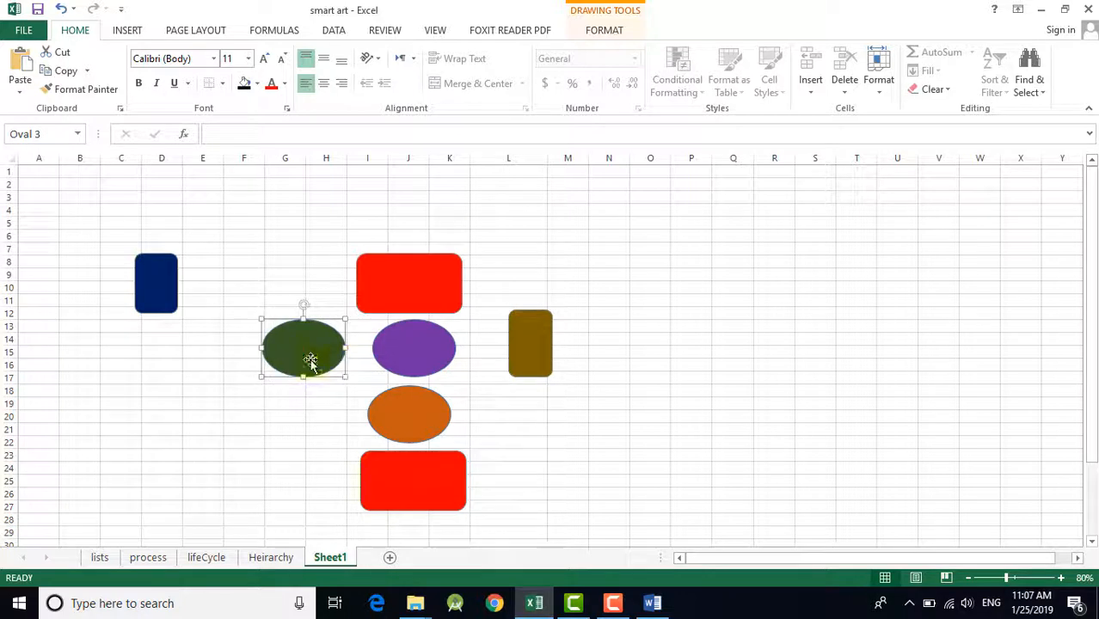
Step: Apply Align Middle to the green oval, purple oval and brown rectangle together, leaving nothing selected
shift+click(433, 349)
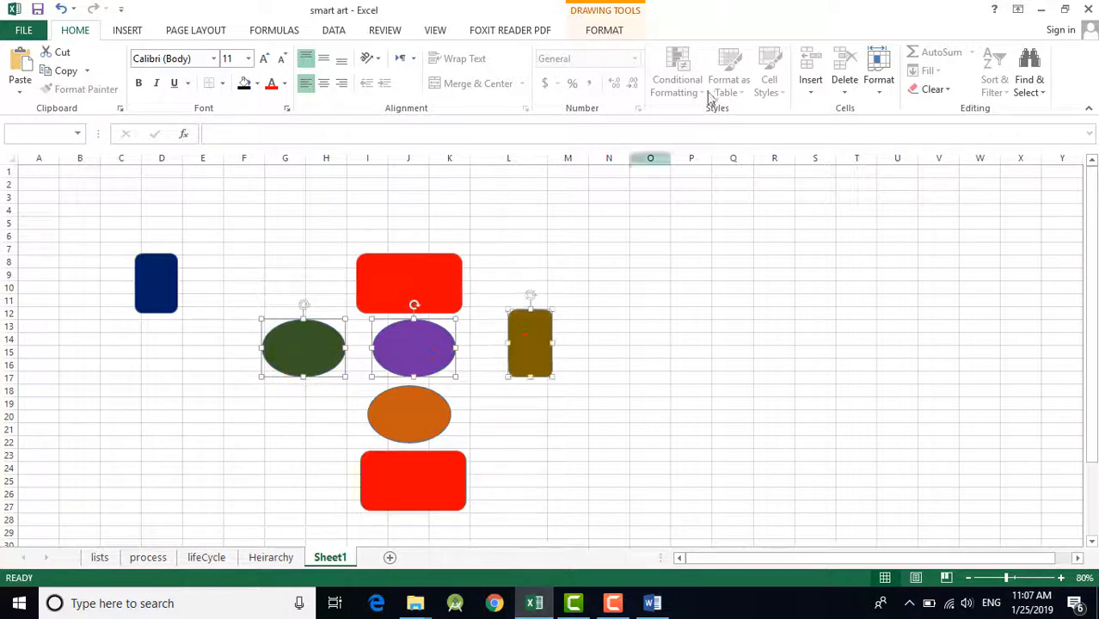
click(612, 30)
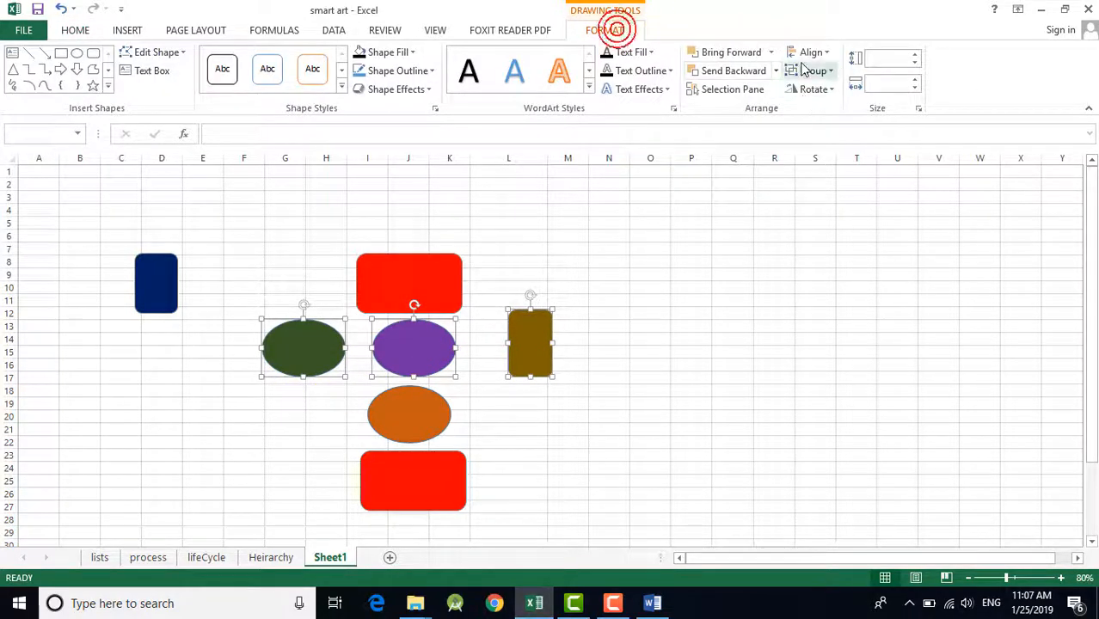
click(810, 51)
click(847, 150)
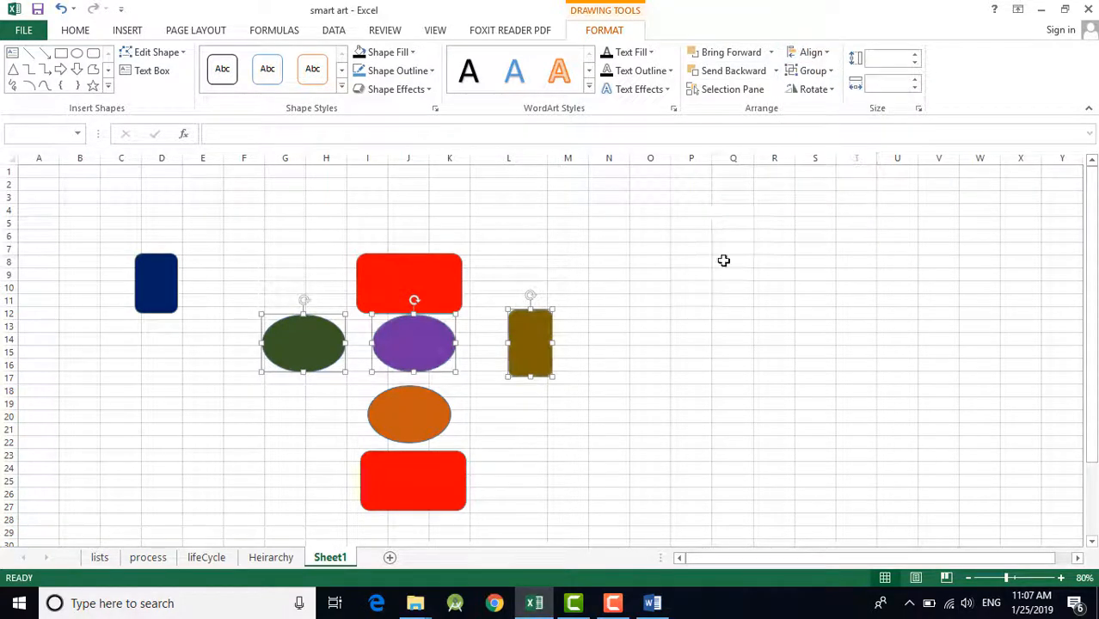
click(723, 260)
click(632, 363)
Step: Select the two red rectangles with the purple and orange ovals between them, apply Distribute Vertically, and clear the selection
click(411, 279)
shift+click(401, 343)
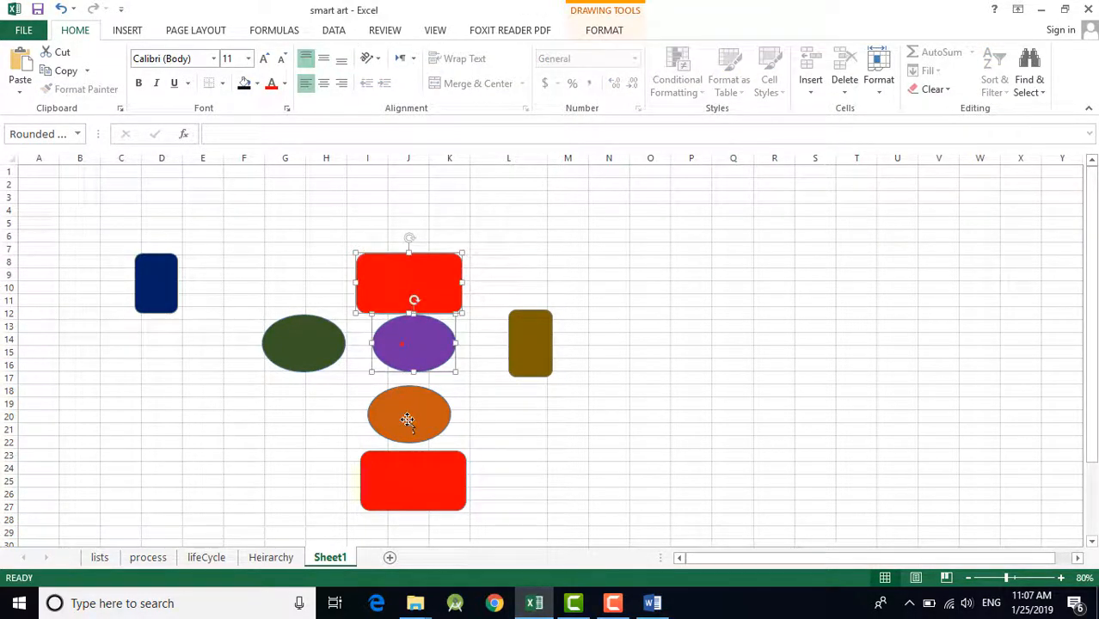
shift+click(407, 420)
shift+click(409, 467)
click(612, 31)
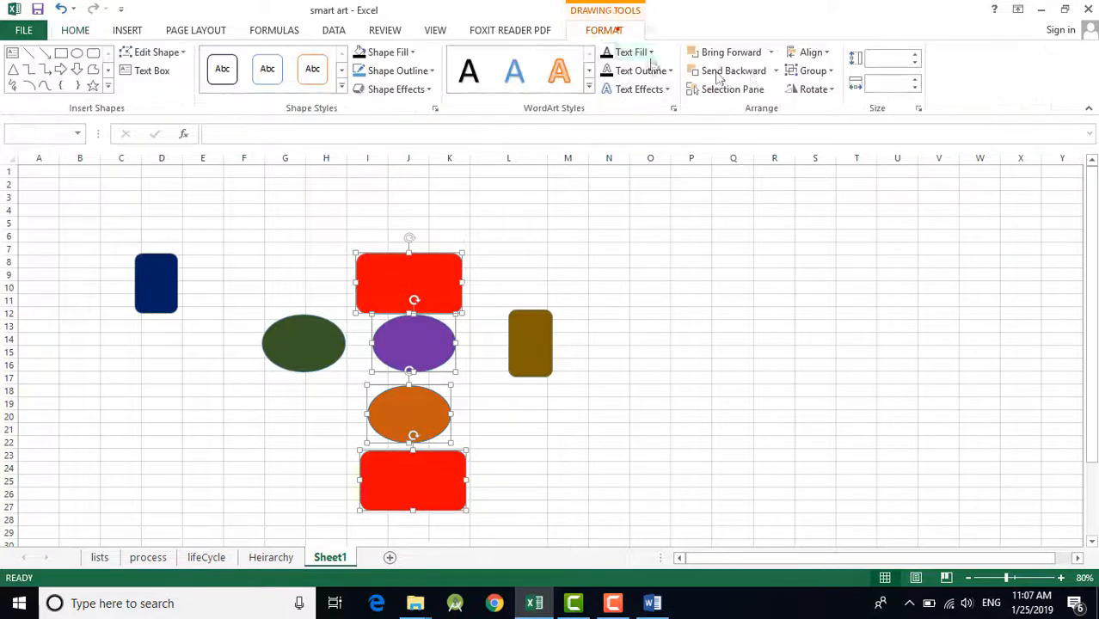
click(813, 53)
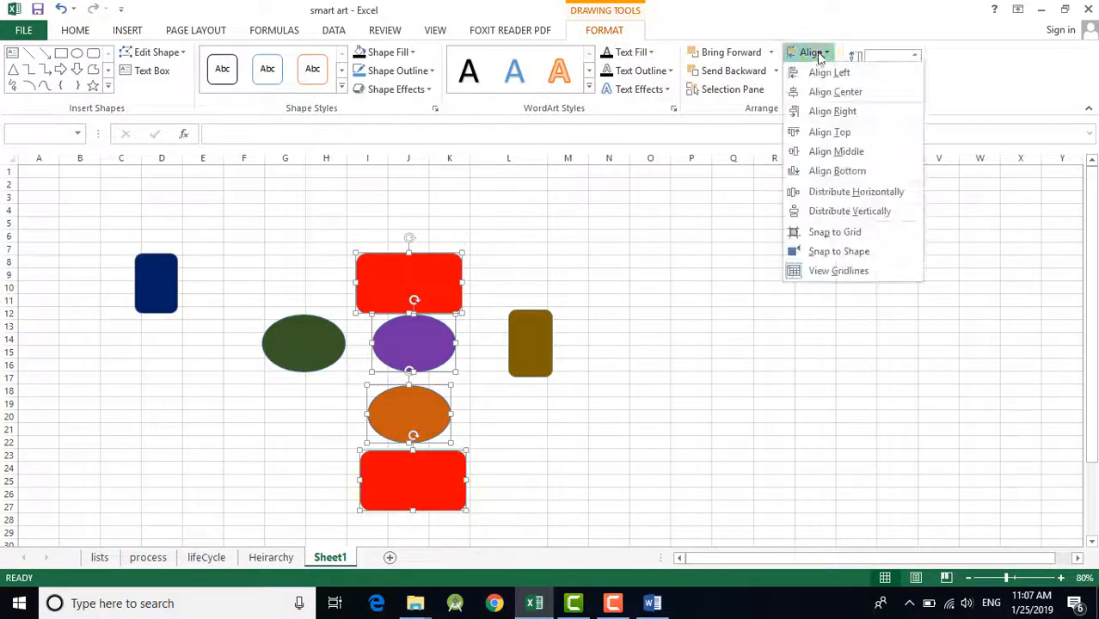
click(862, 215)
click(741, 357)
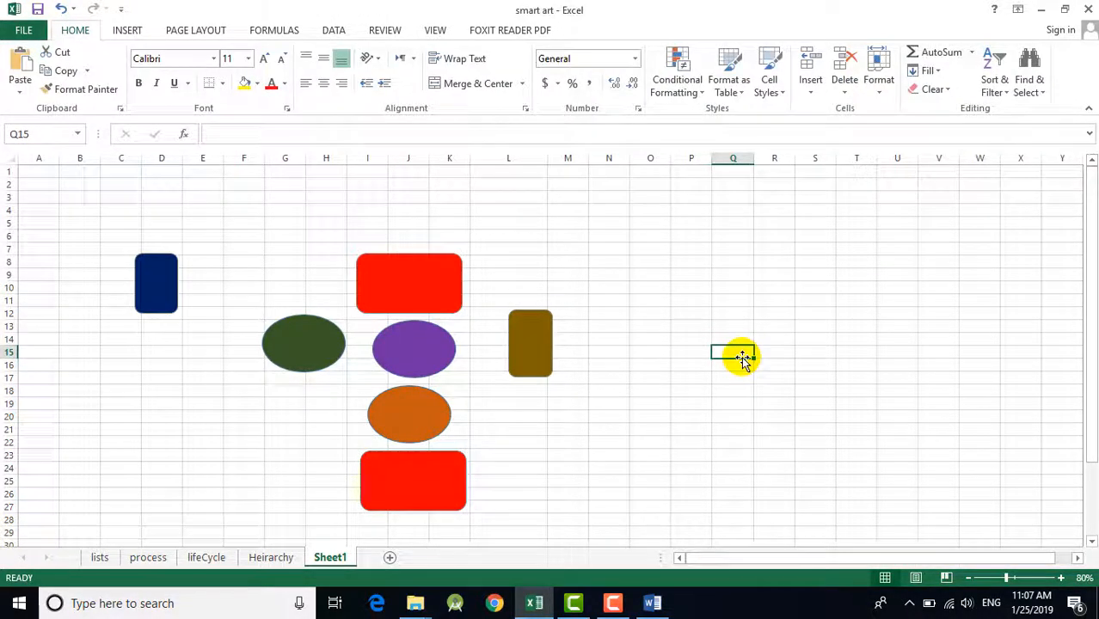